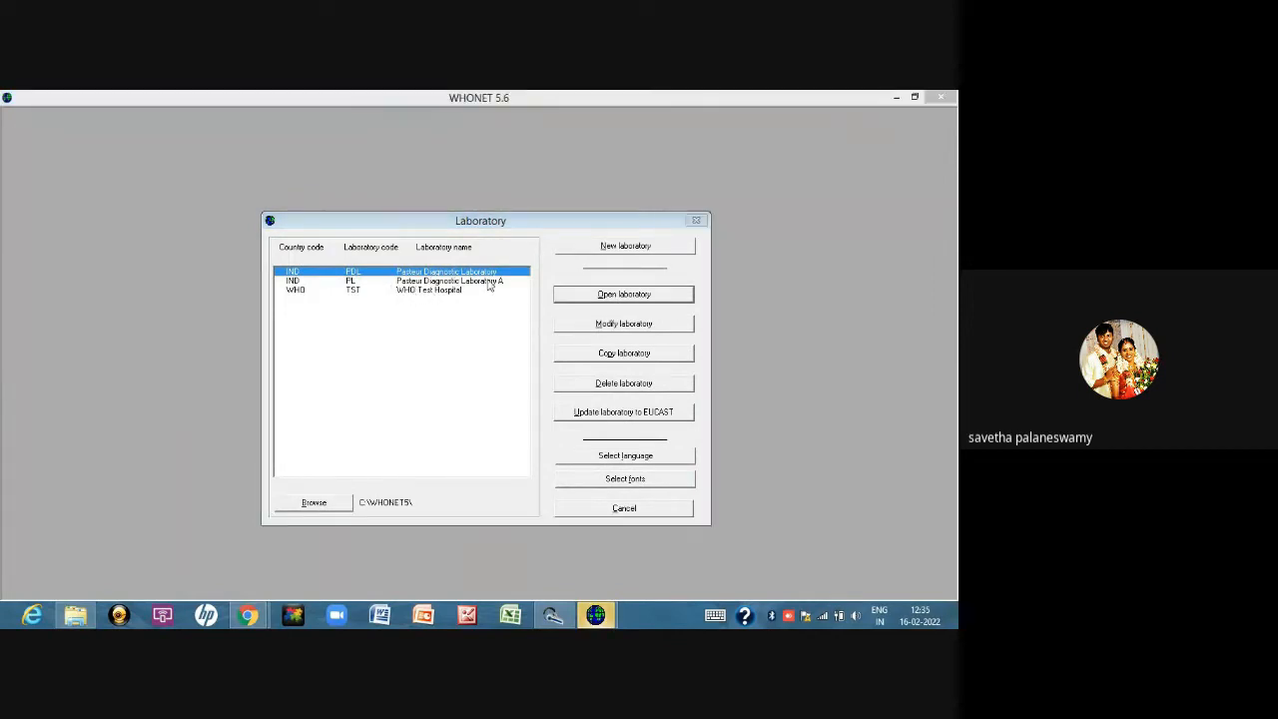
# Step: Open Pasteur Diagnostic Laboratory A and create a new WHONET 5 data file with the Month/Year file name
pyautogui.click(449, 282)
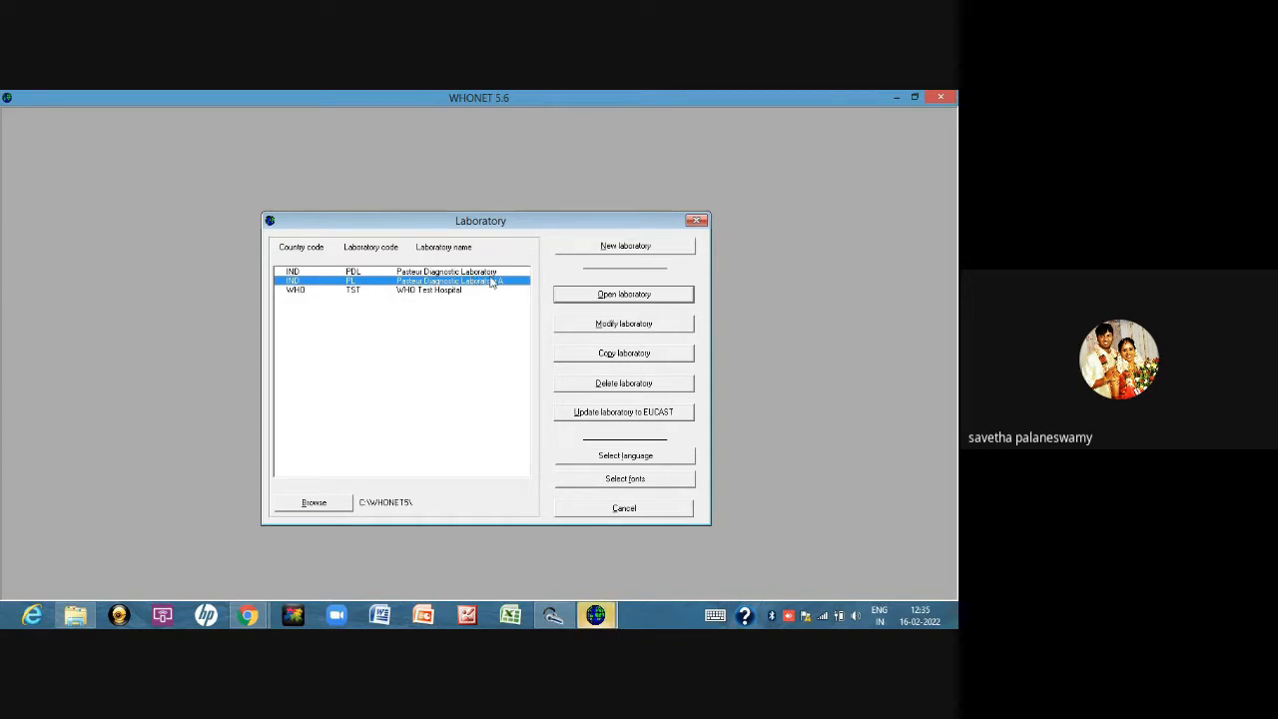
pyautogui.click(579, 293)
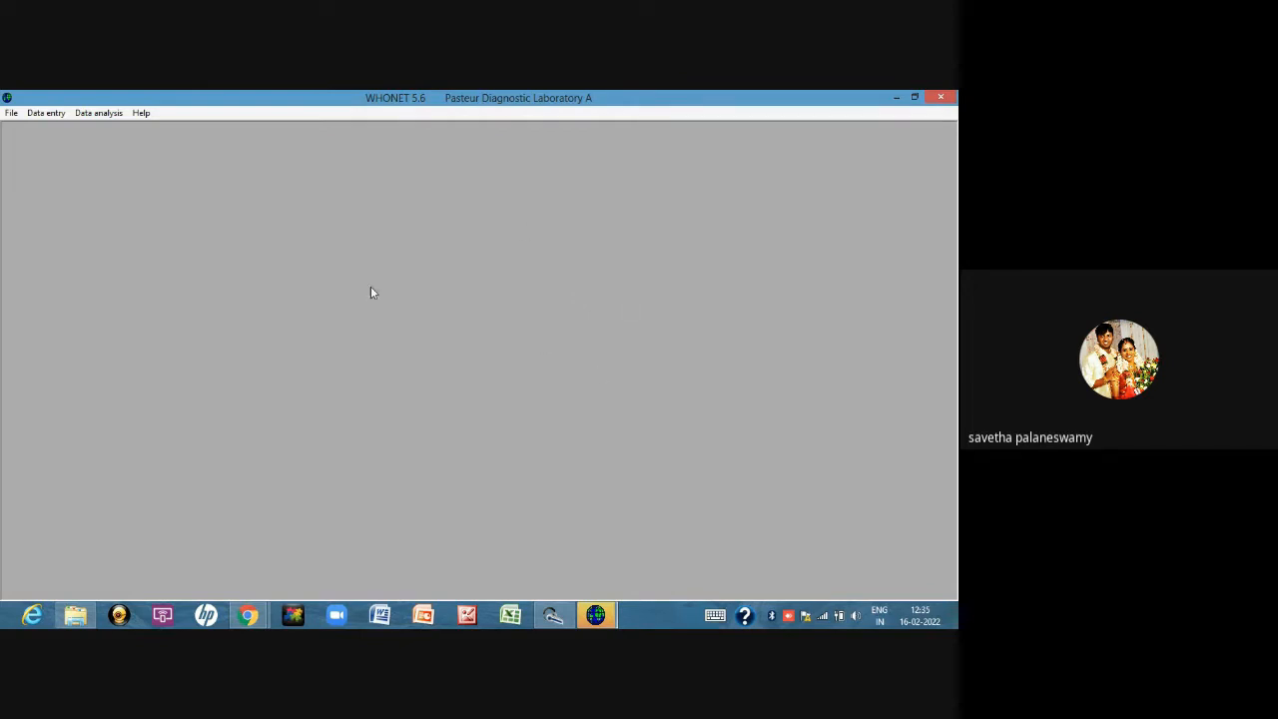
pyautogui.click(29, 115)
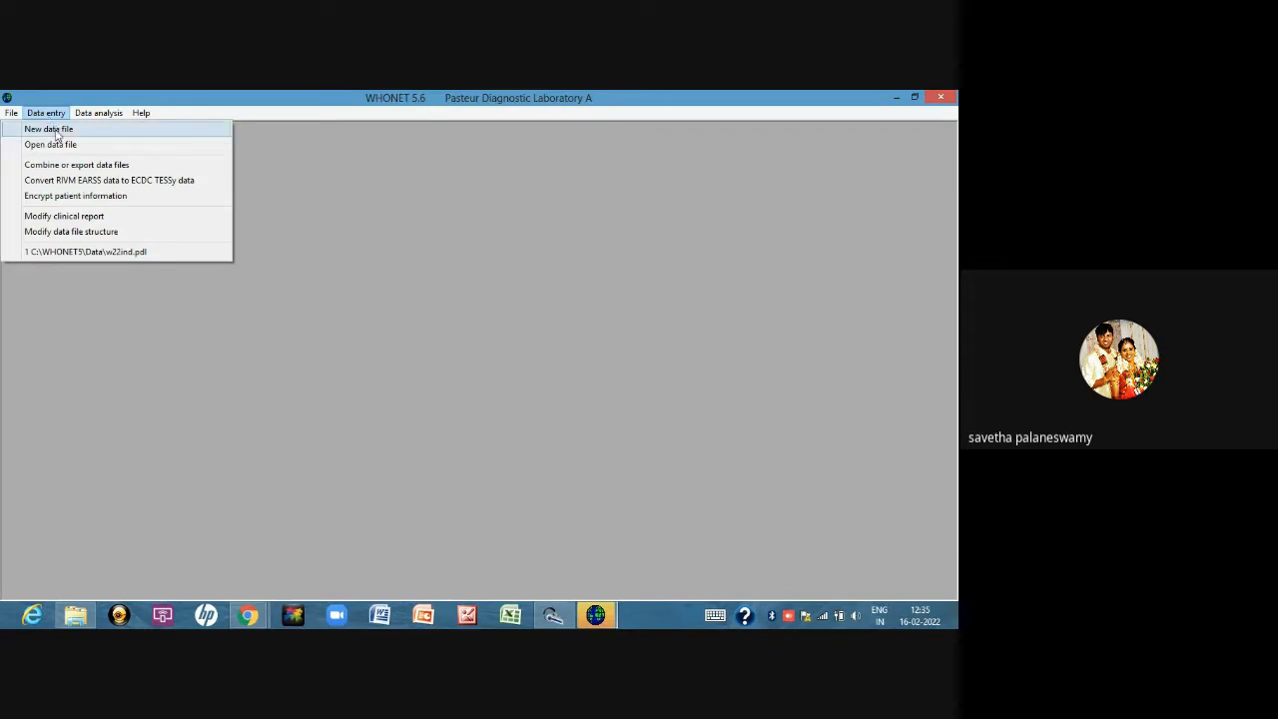
pyautogui.click(55, 128)
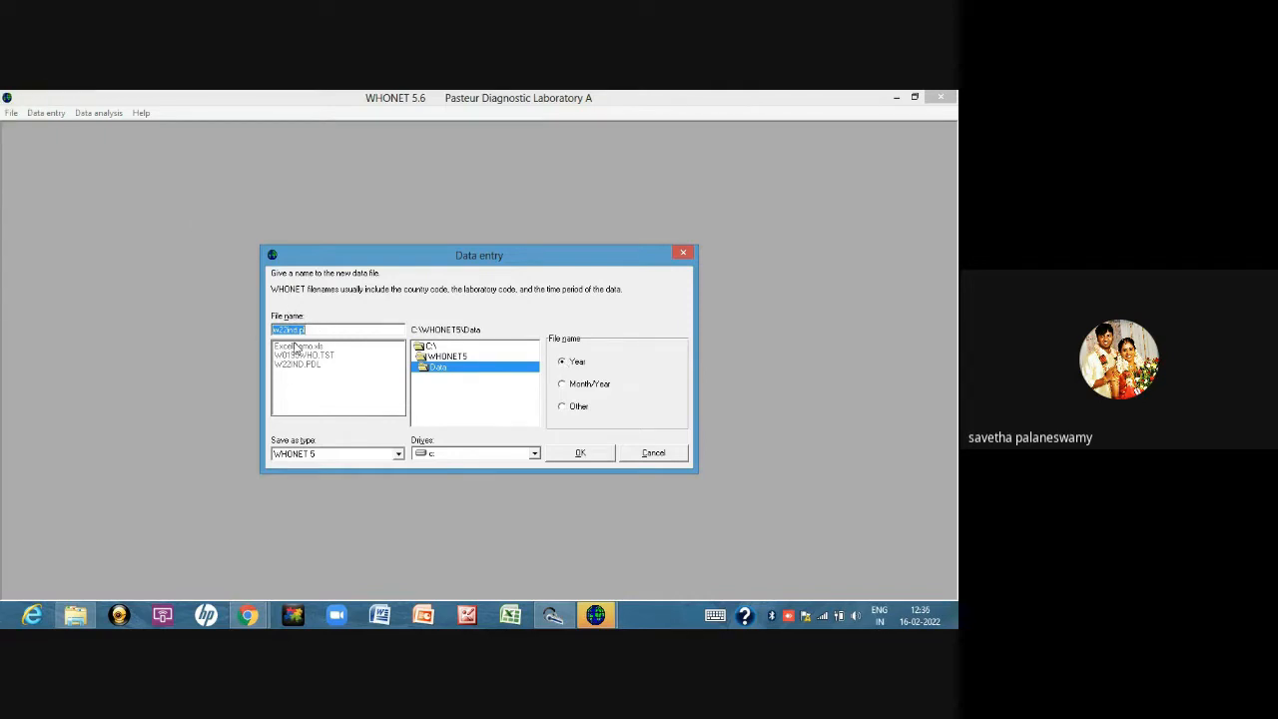
pyautogui.click(564, 386)
pyautogui.click(585, 453)
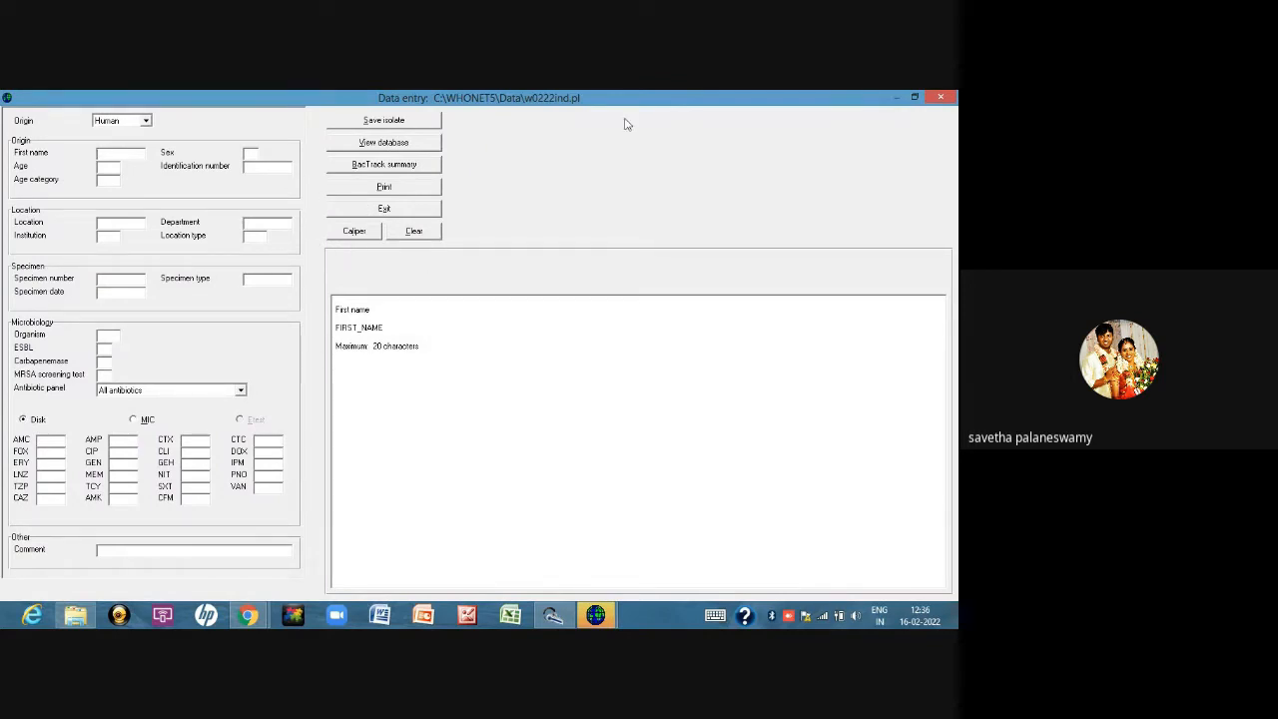
# Step: Close the data entry form, reopen the recent file w0222ind.pl, and close it again
pyautogui.click(936, 97)
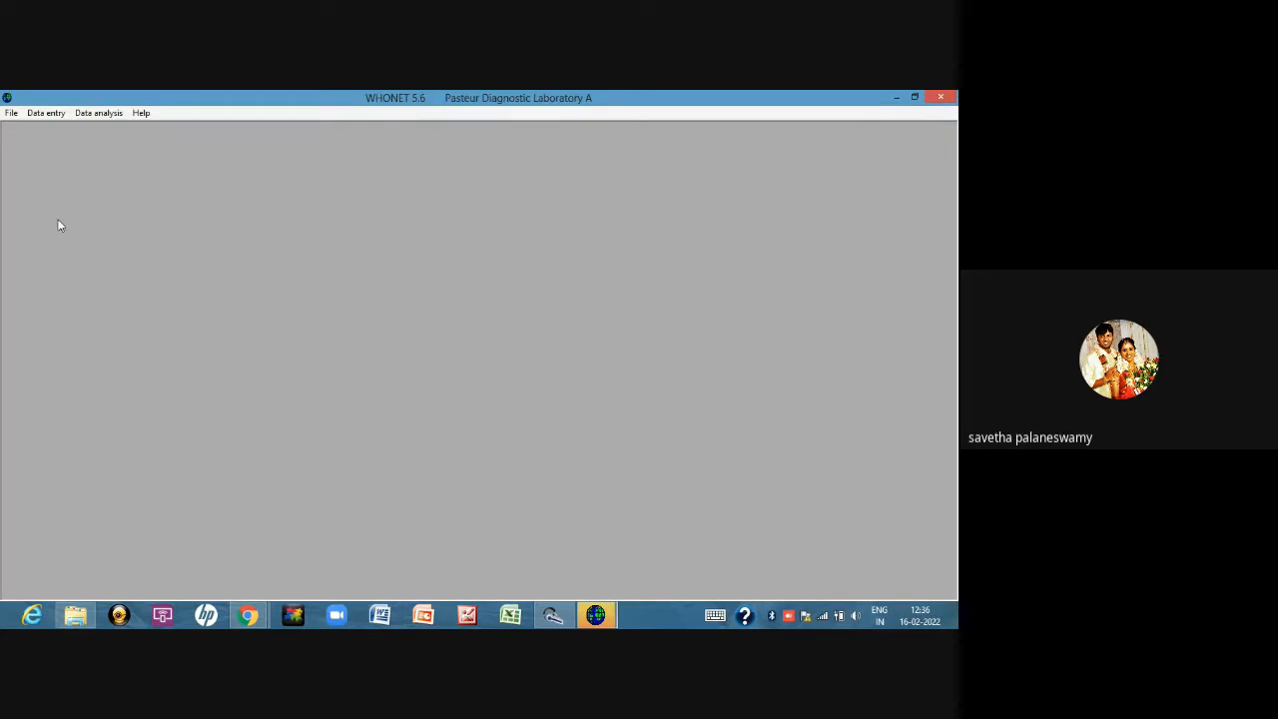
pyautogui.click(52, 116)
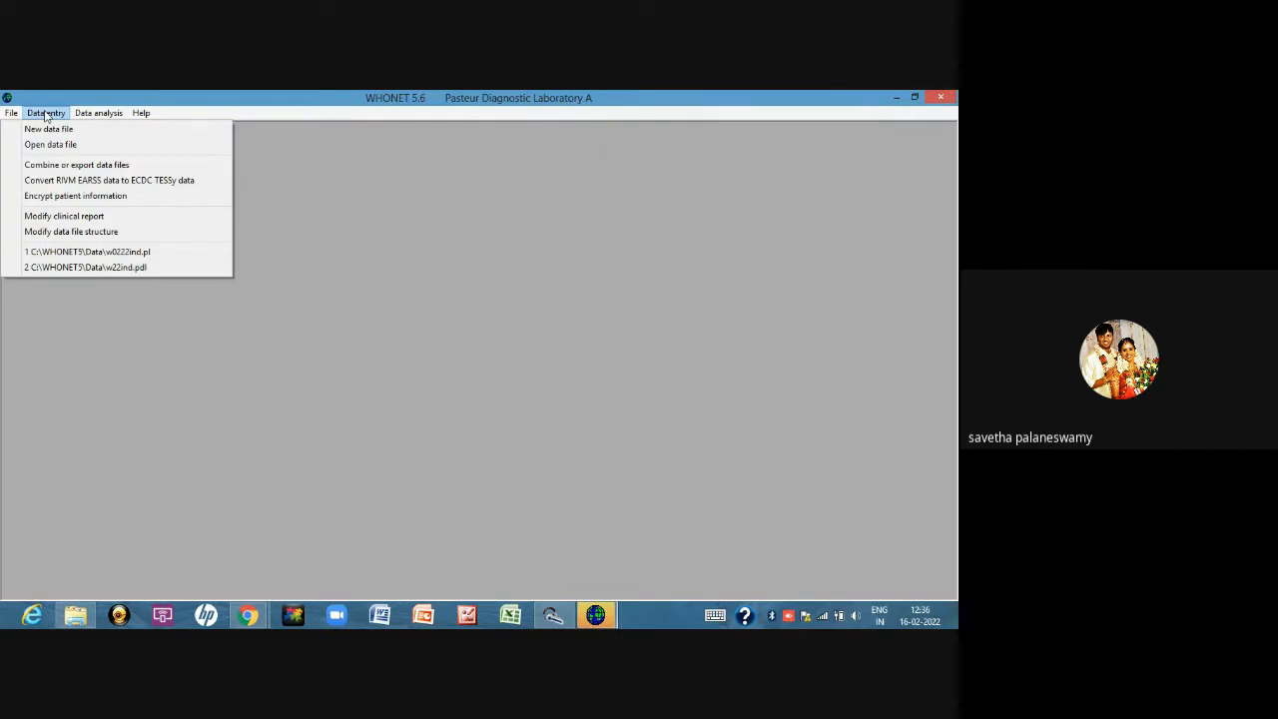
pyautogui.click(123, 252)
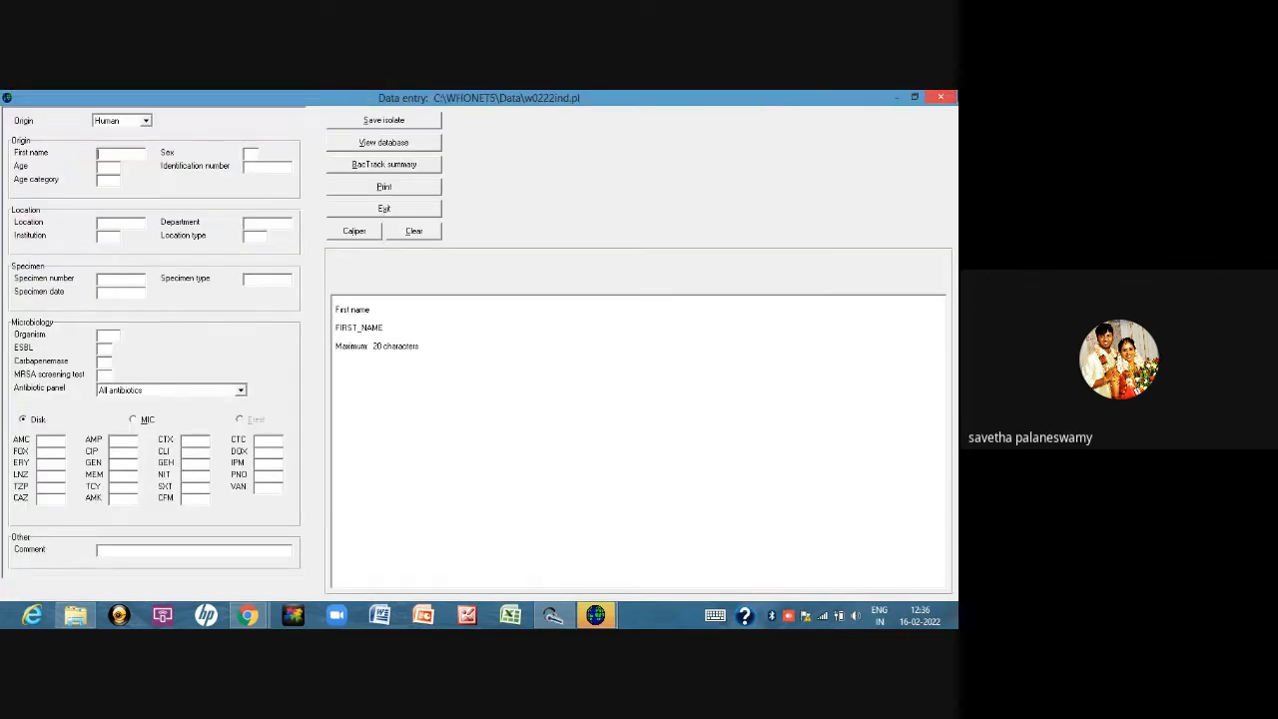
pyautogui.click(941, 96)
# Step: Open the data file W0222IND.PL from the Data folder with all file types listed
pyautogui.click(46, 113)
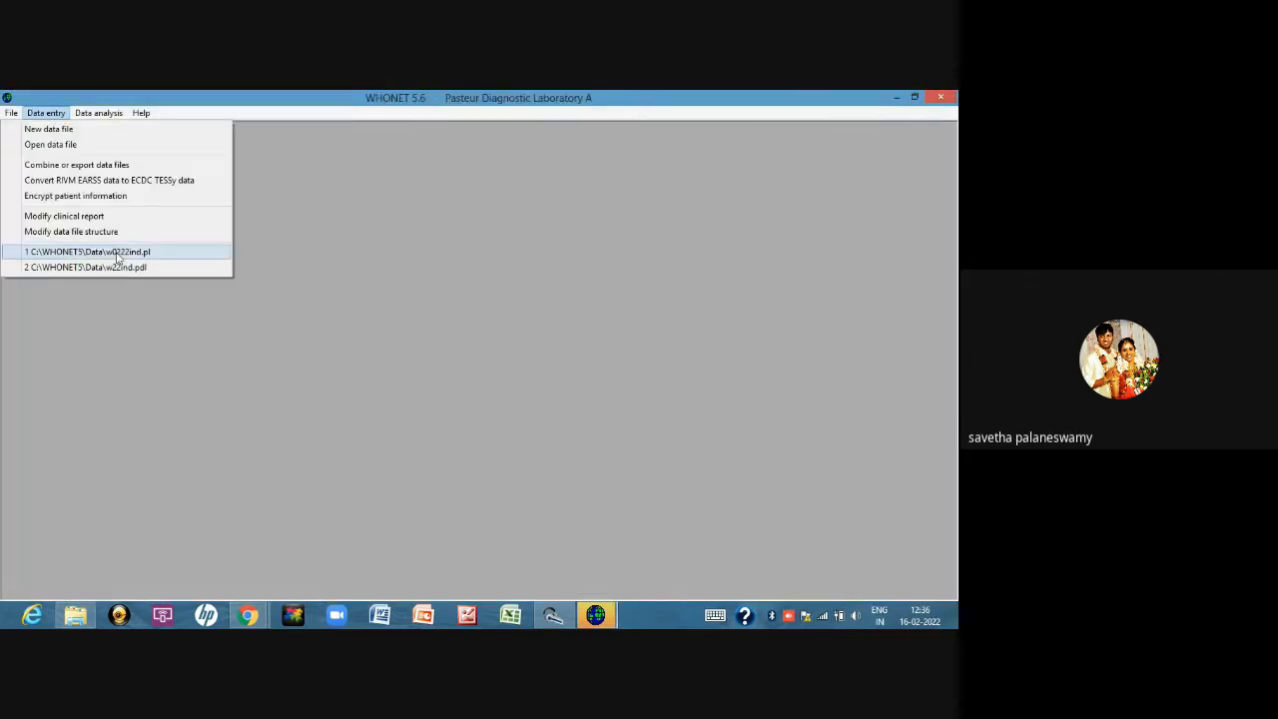
pyautogui.click(64, 145)
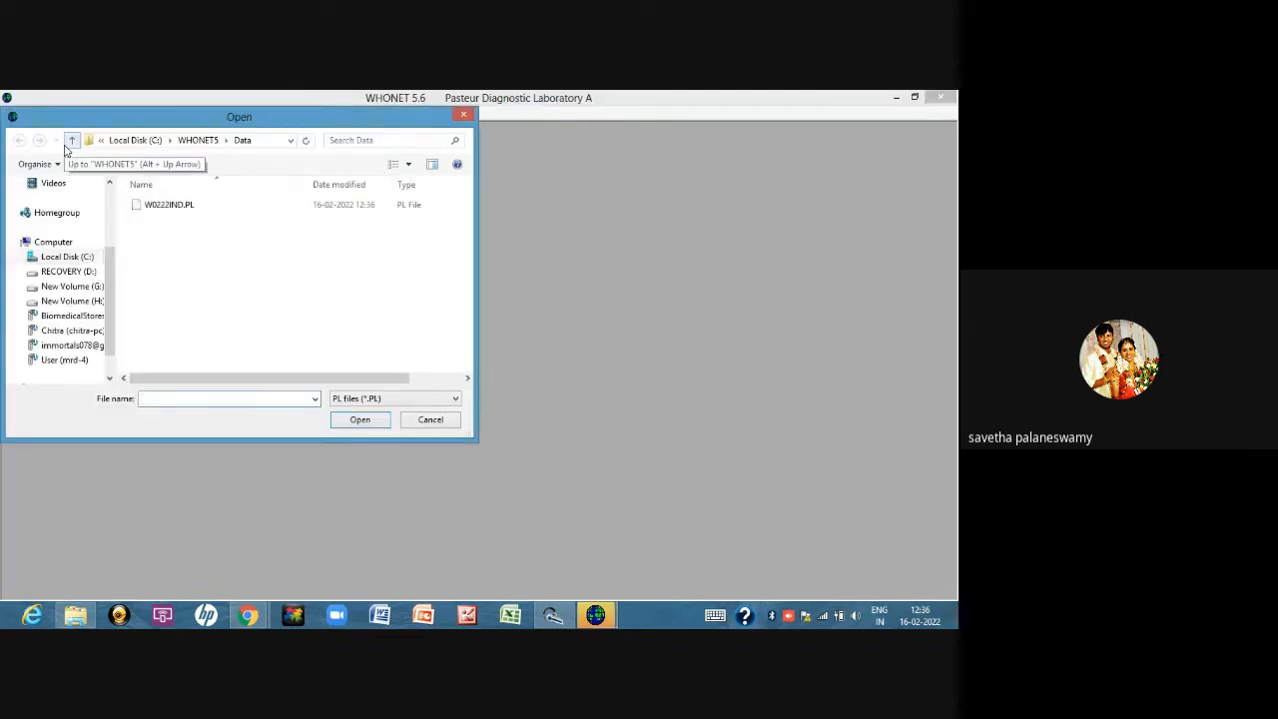
pyautogui.click(357, 400)
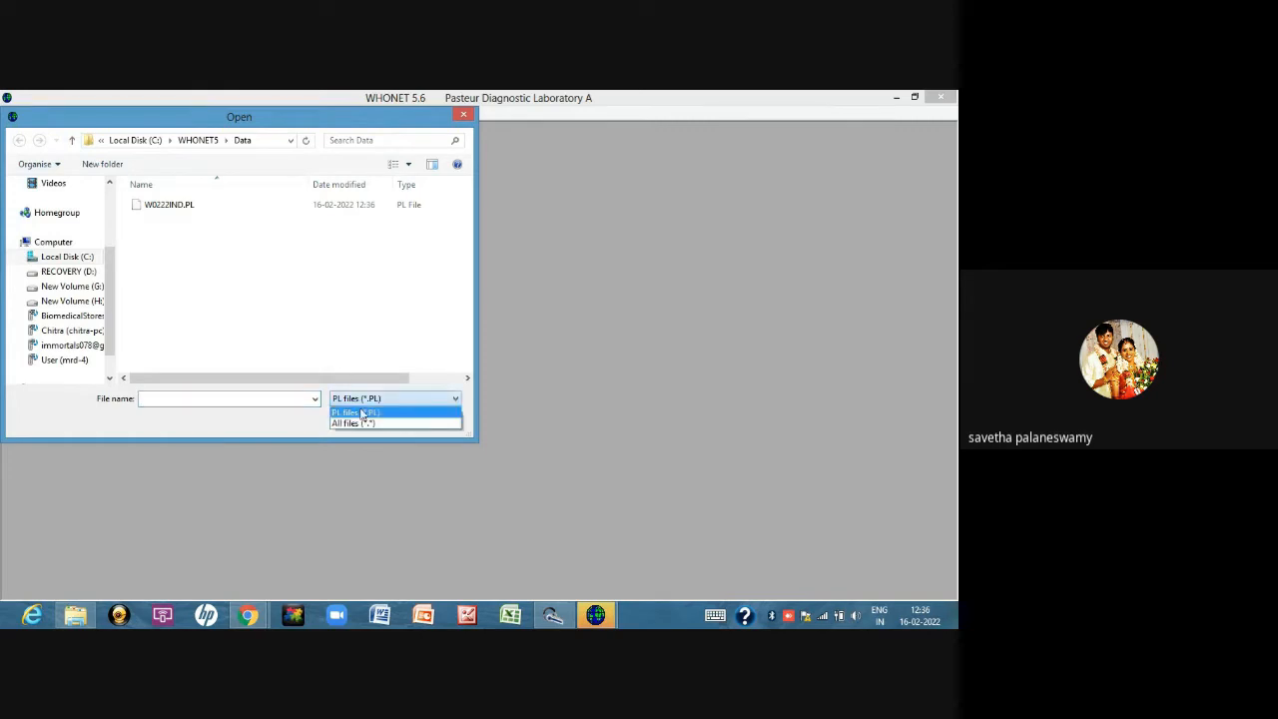
pyautogui.click(361, 414)
pyautogui.click(352, 399)
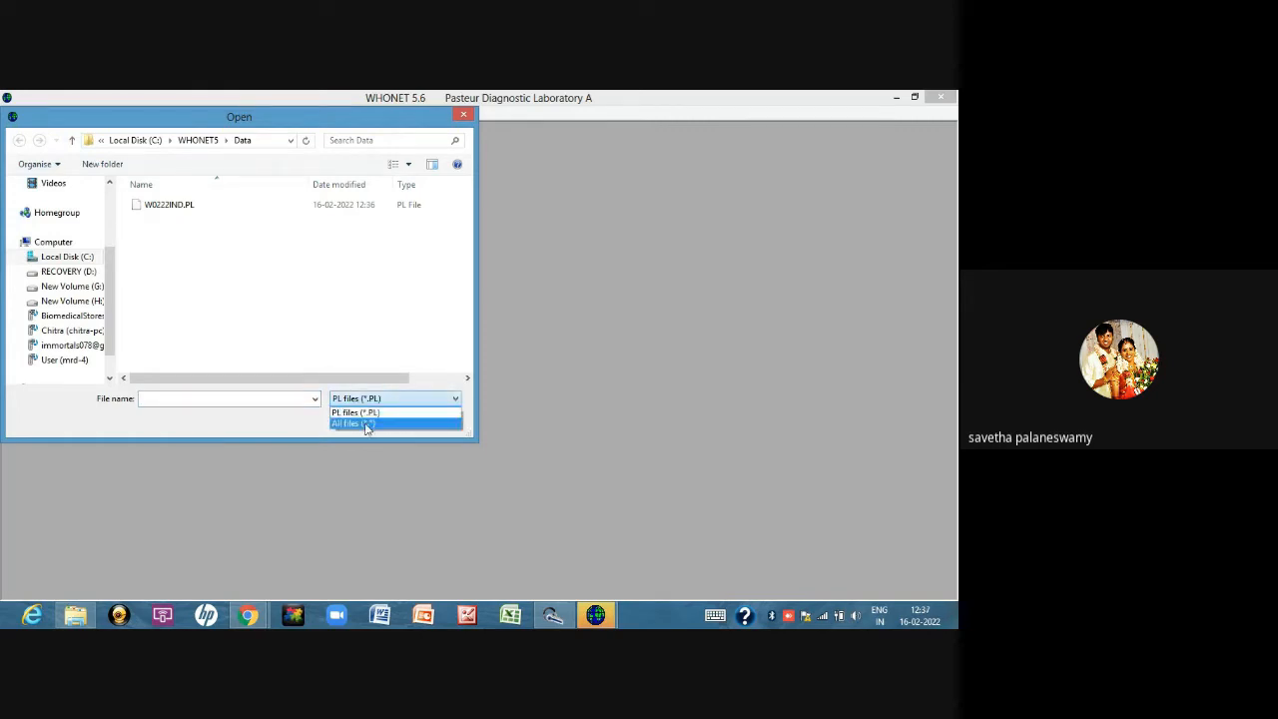
pyautogui.click(365, 424)
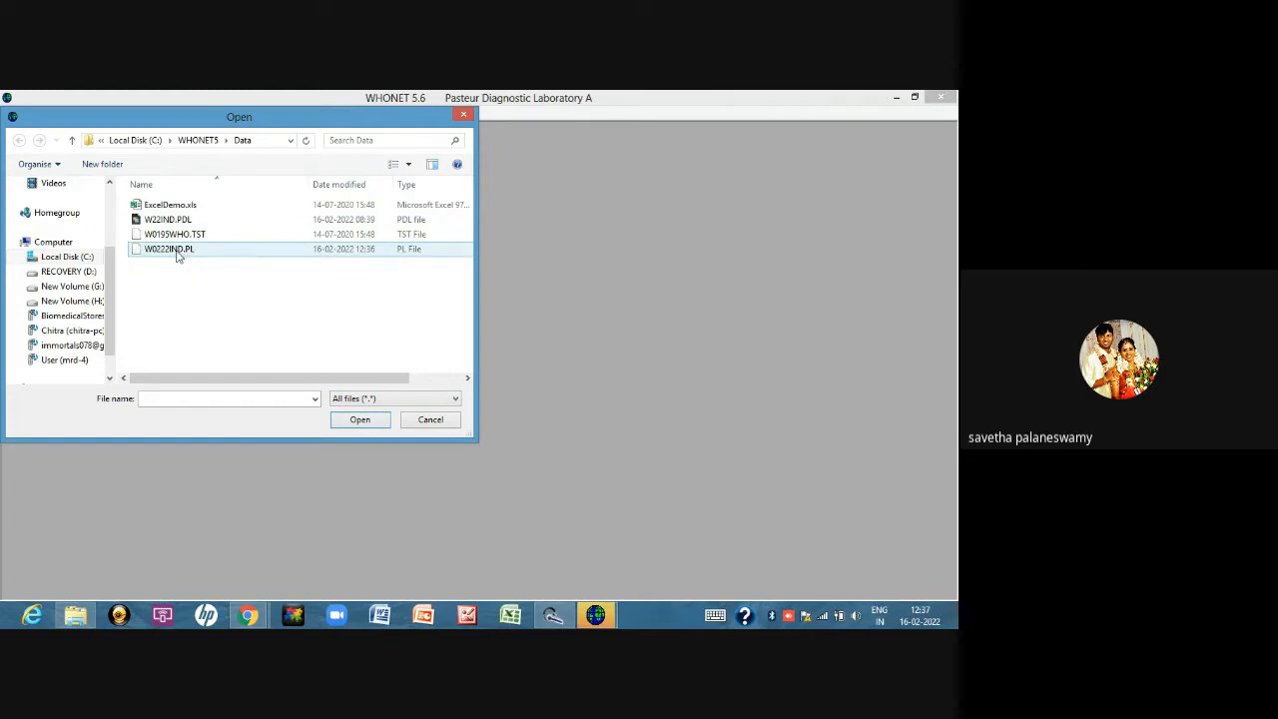
pyautogui.doubleClick(176, 249)
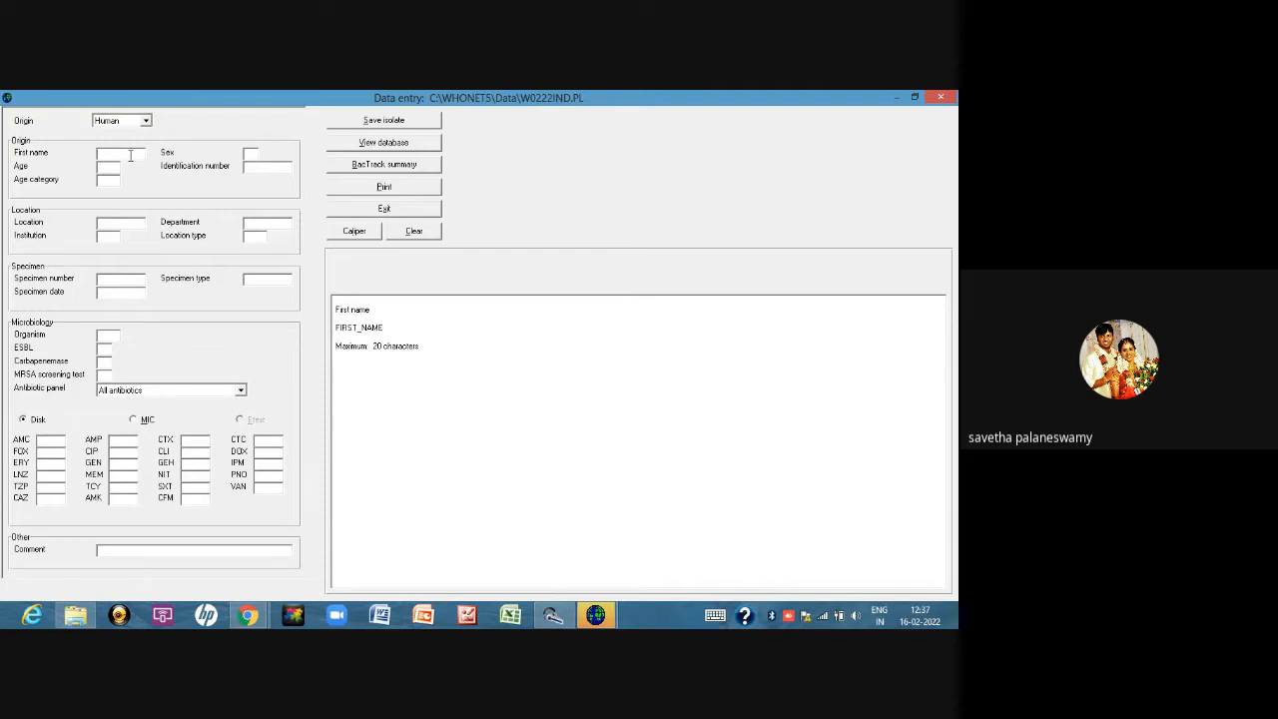
# Step: Enter the patient's first name and identification number, with sex Male (m) and age 25
pyautogui.write('shanthi')
pyautogui.press('Tab')
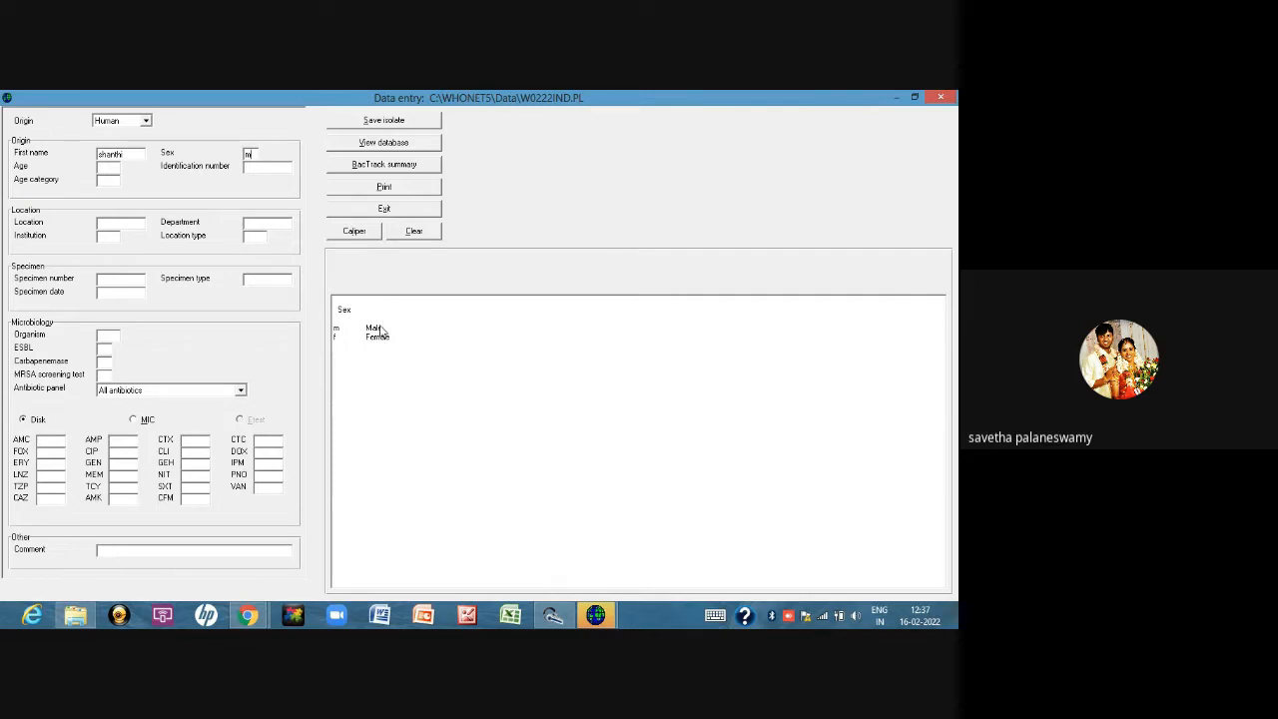
pyautogui.click(382, 330)
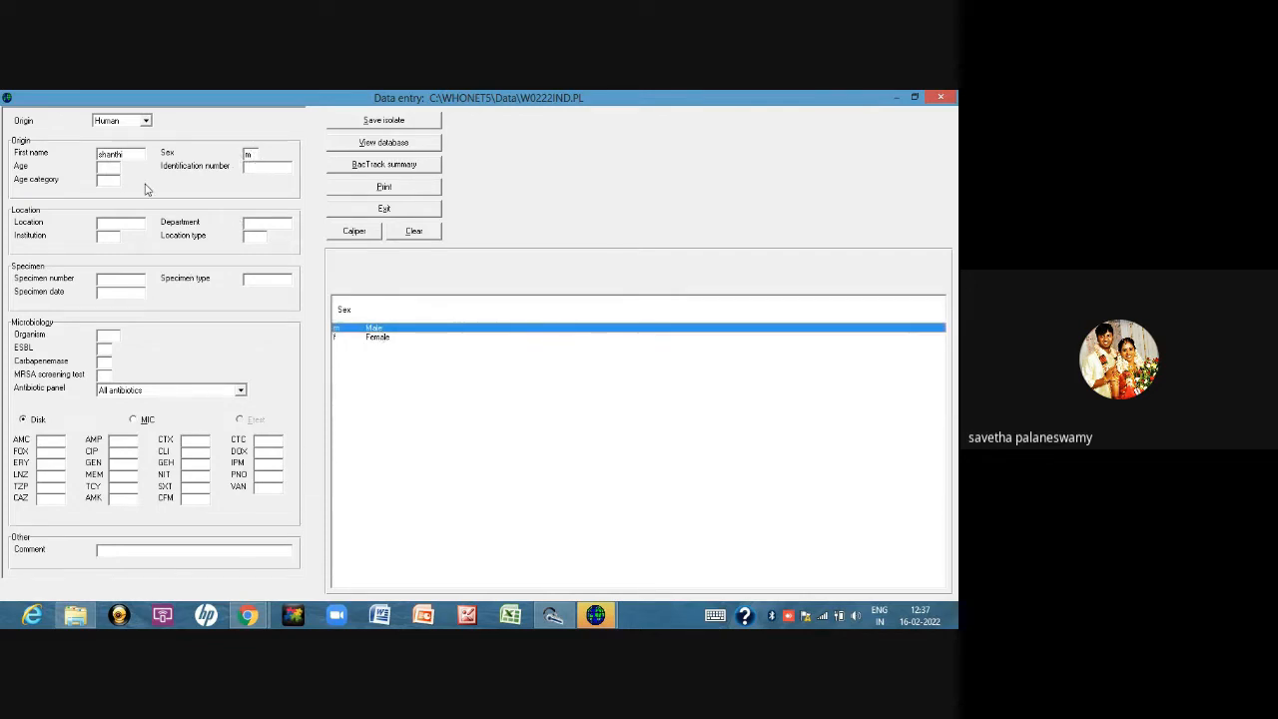
pyautogui.click(110, 166)
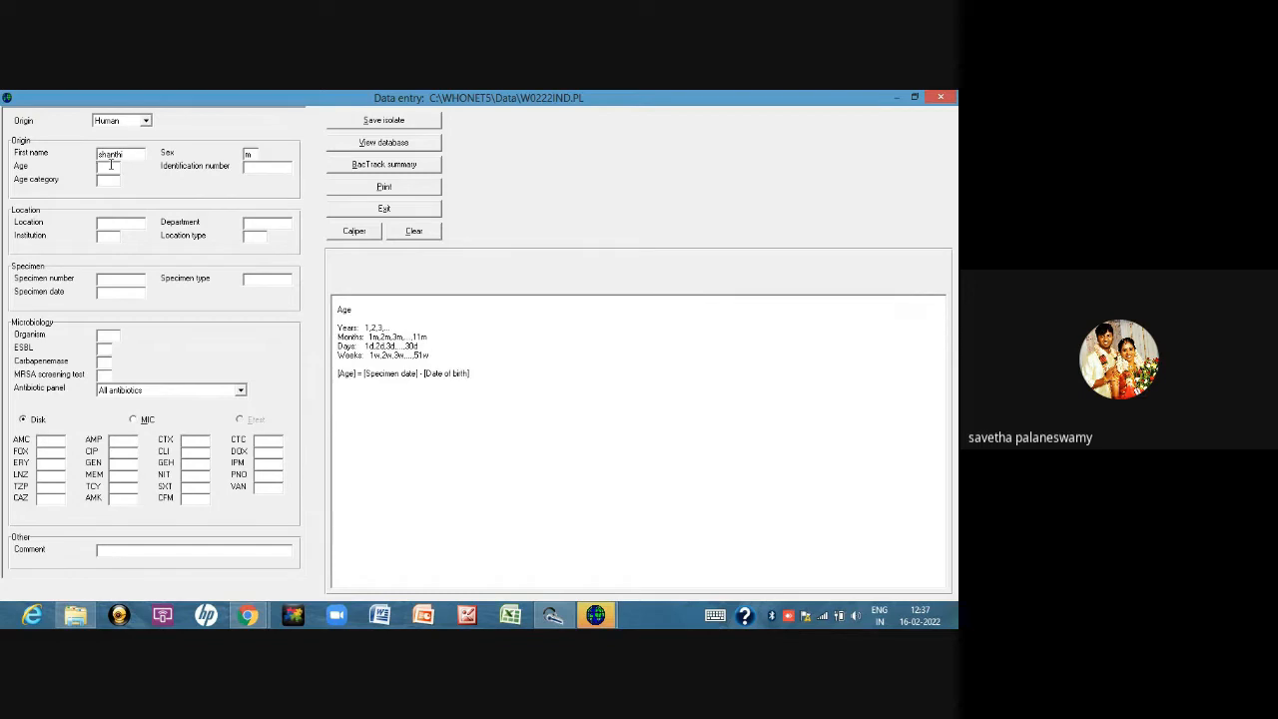
pyautogui.write('25')
pyautogui.click(250, 167)
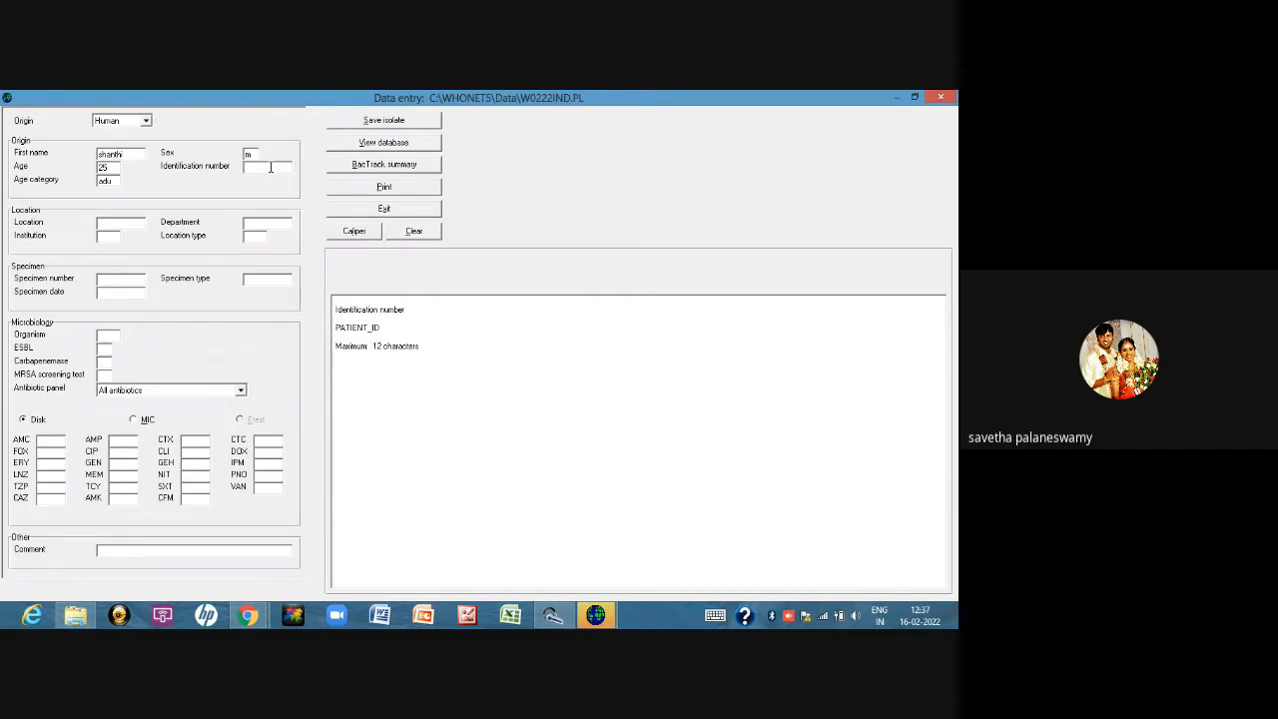
pyautogui.write('22/001')
# Step: Set the location to Diabetic clinic and enter the specimen number
pyautogui.click(112, 228)
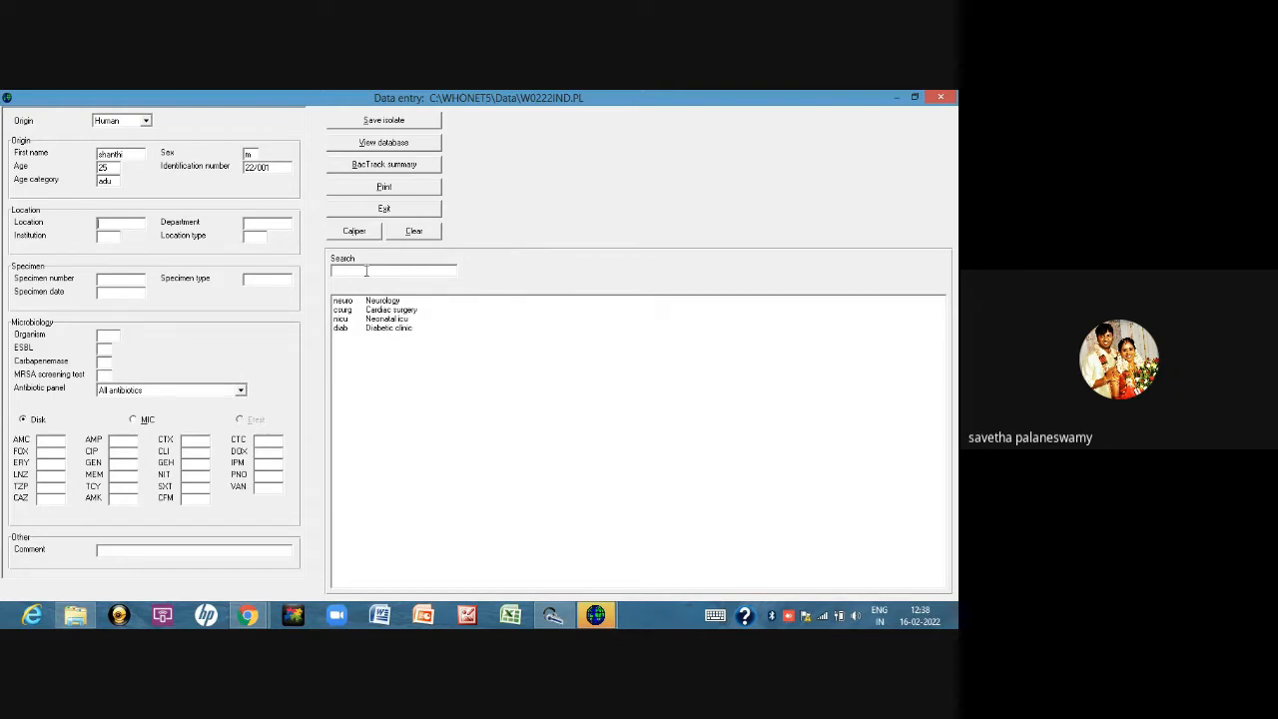
pyautogui.doubleClick(381, 334)
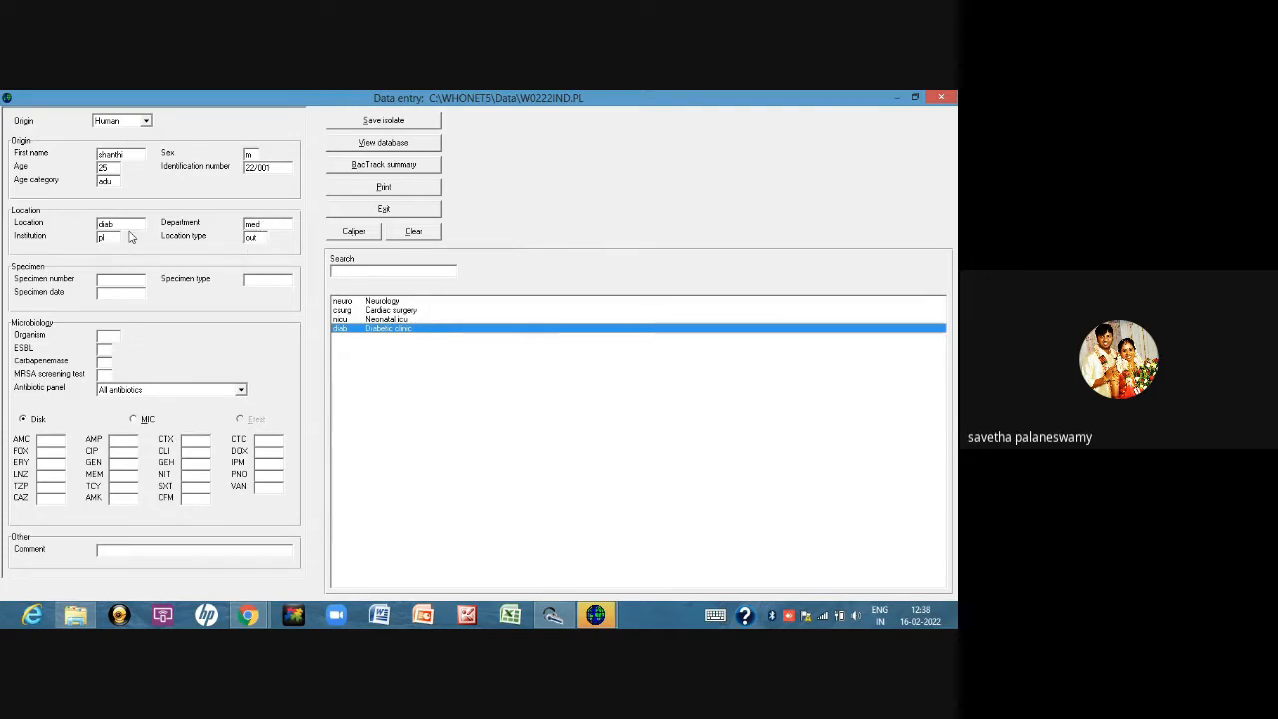
pyautogui.click(128, 280)
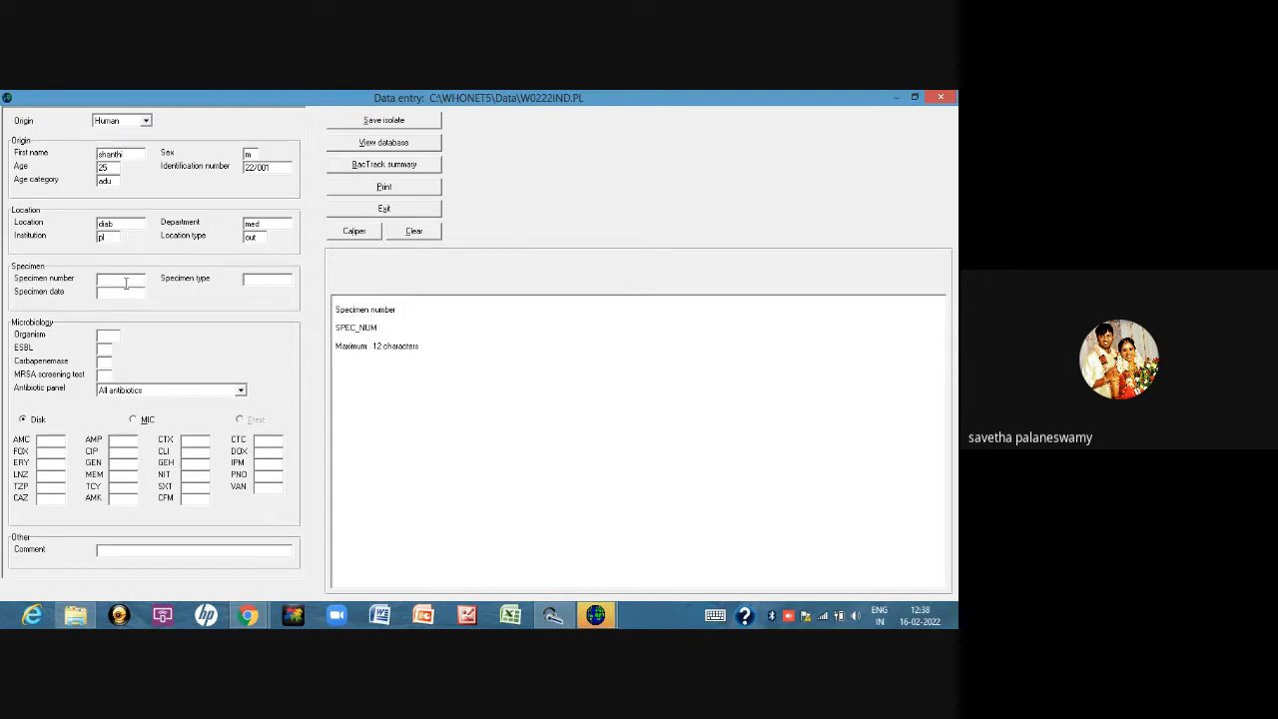
pyautogui.write('55010')
pyautogui.press('Return')
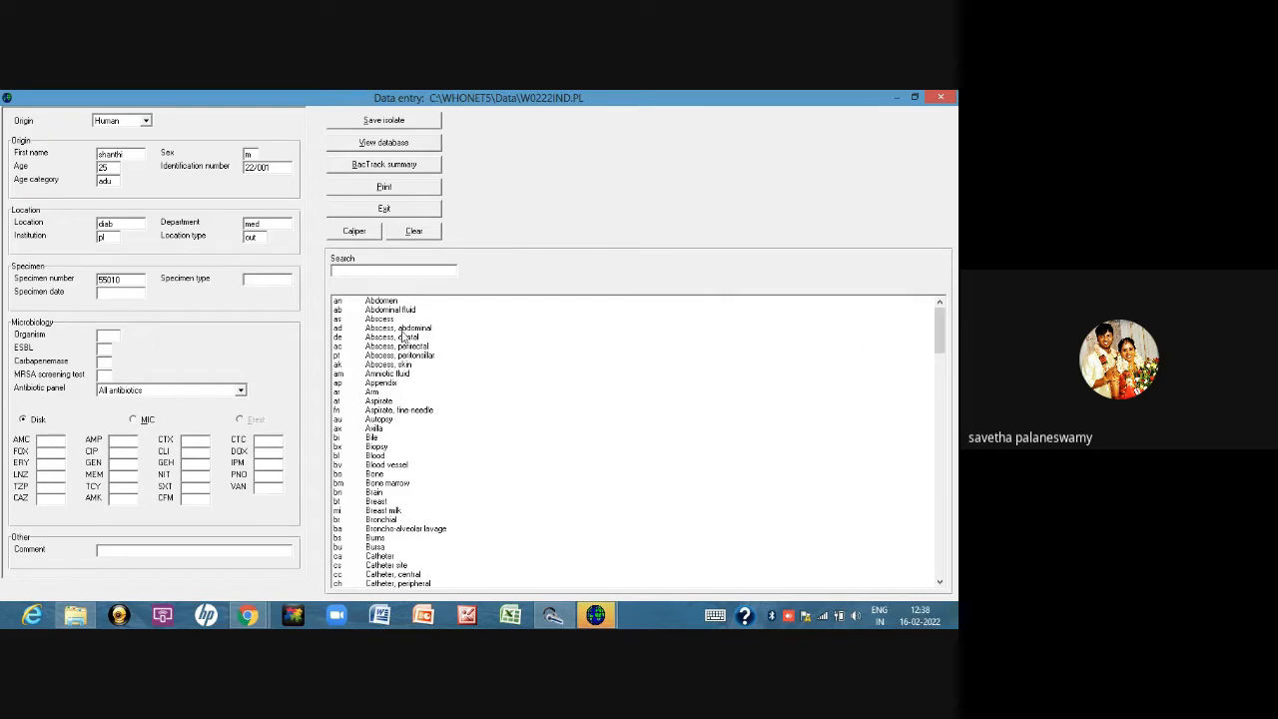
pyautogui.moveTo(938, 321)
pyautogui.mouseDown()
pyautogui.moveTo(938, 361)
pyautogui.moveTo(954, 318)
pyautogui.mouseUp()
pyautogui.click(263, 282)
pyautogui.press('Return')
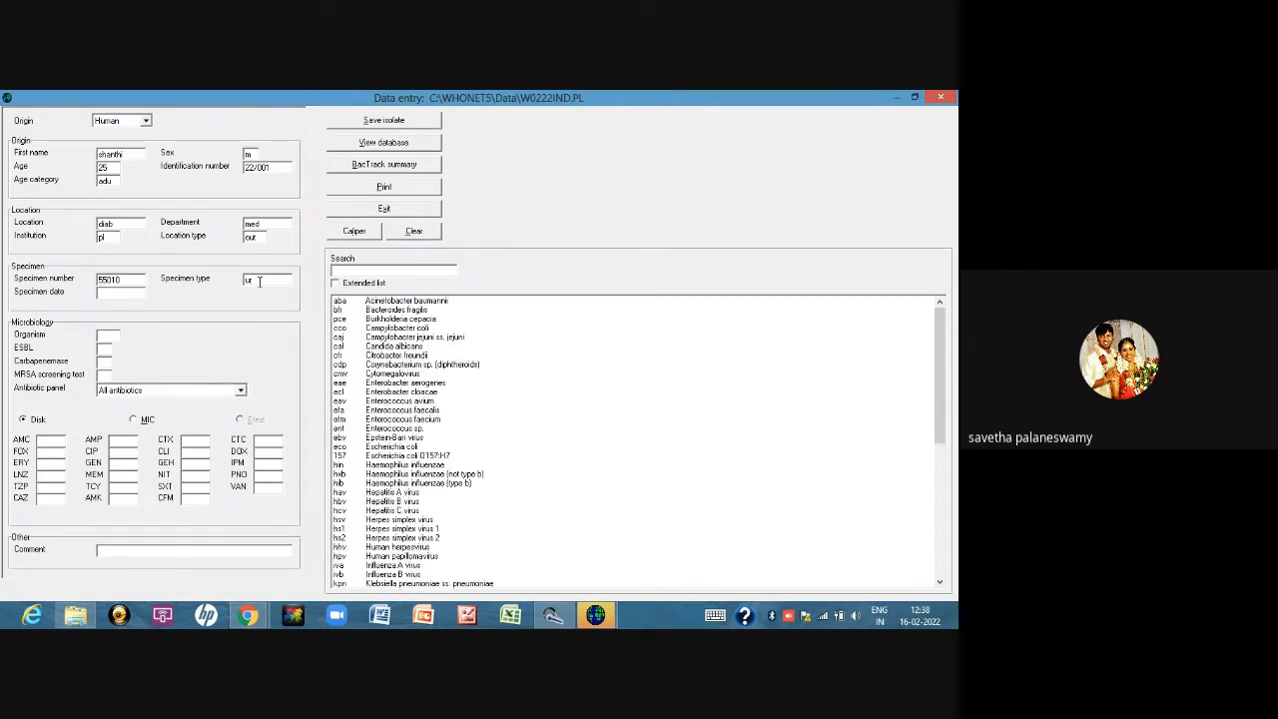
pyautogui.click(260, 282)
pyautogui.press('Delete')
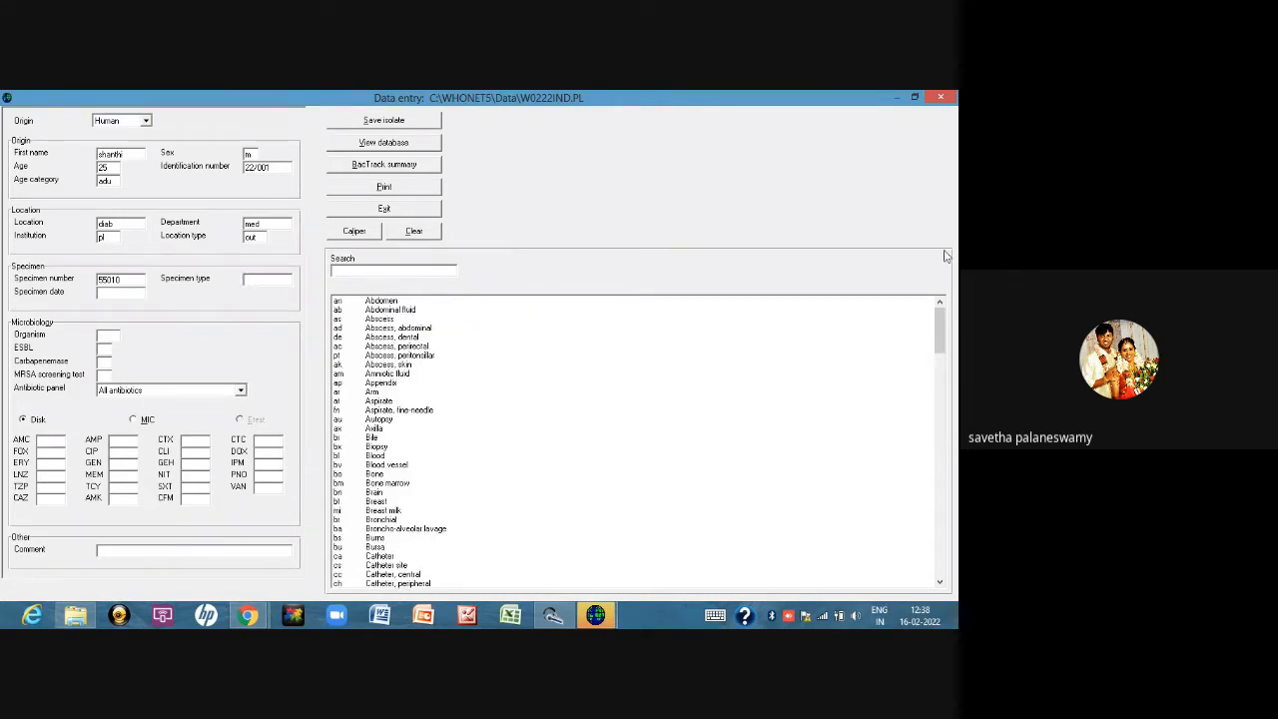
# Step: Set the specimen type to Urine (ur) and the specimen date to 16/02/2022
pyautogui.moveTo(943, 338); pyautogui.dragTo(956, 551)
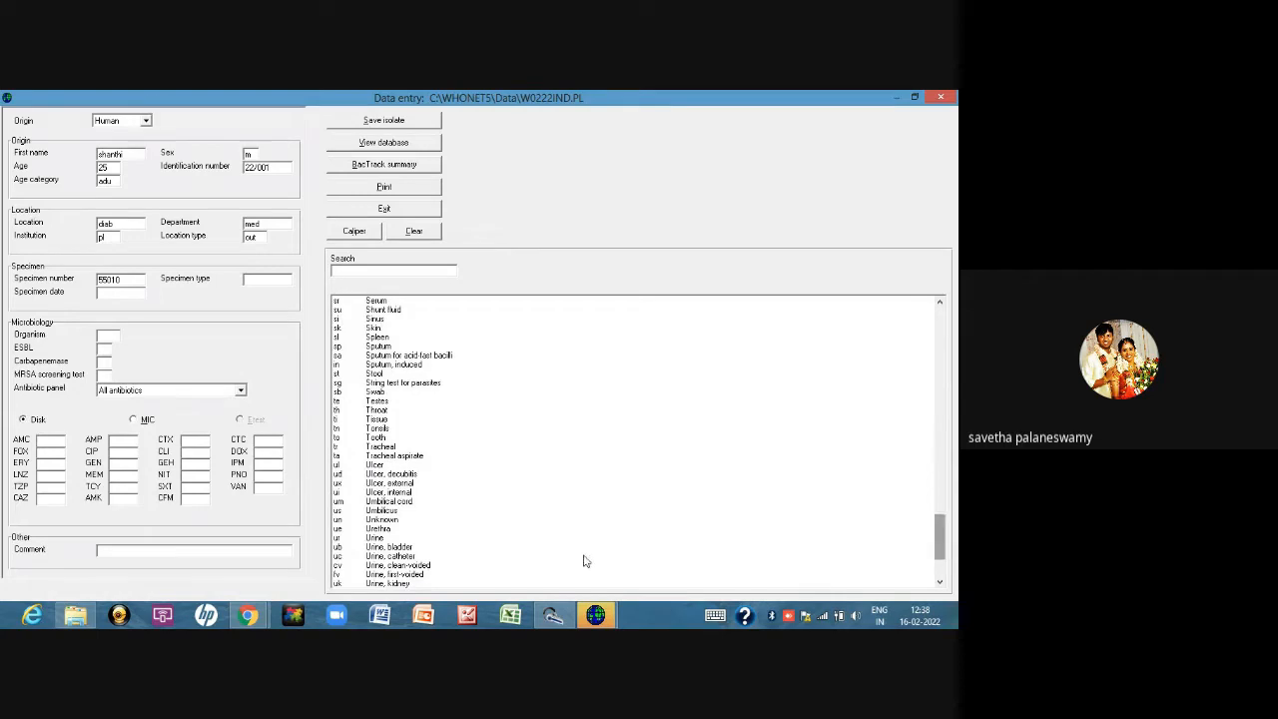
pyautogui.click(378, 540)
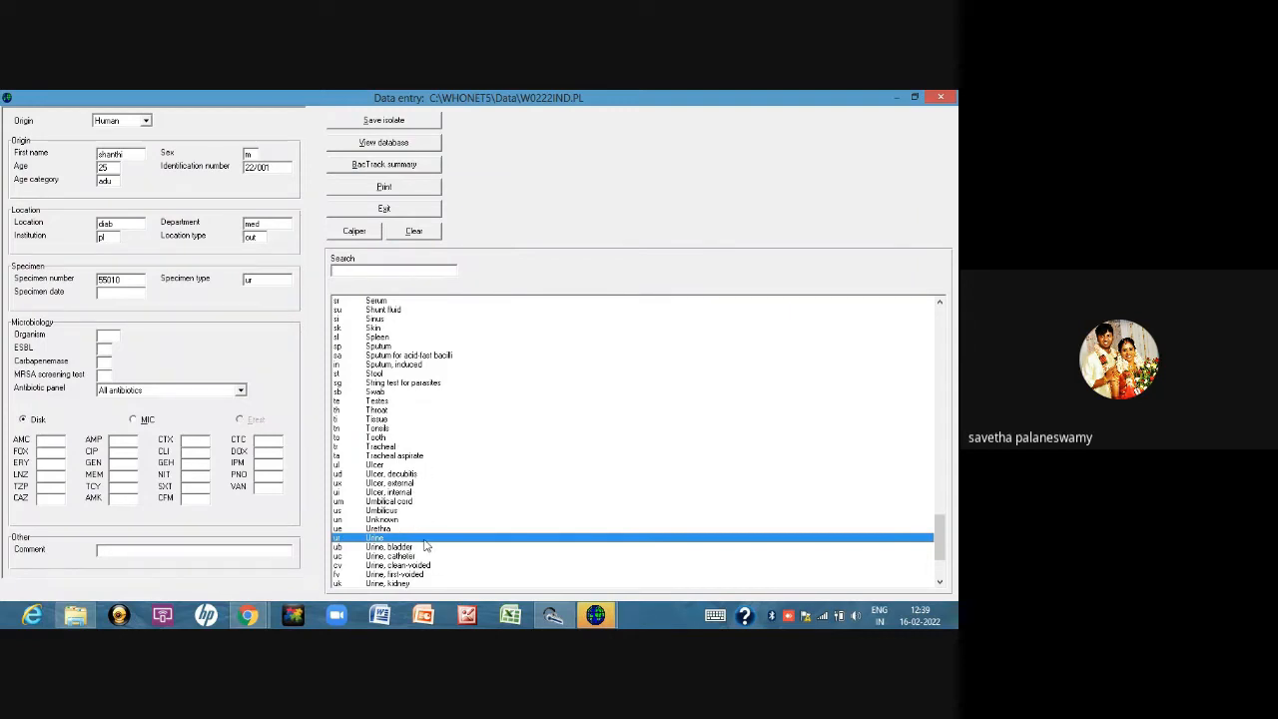
pyautogui.click(108, 335)
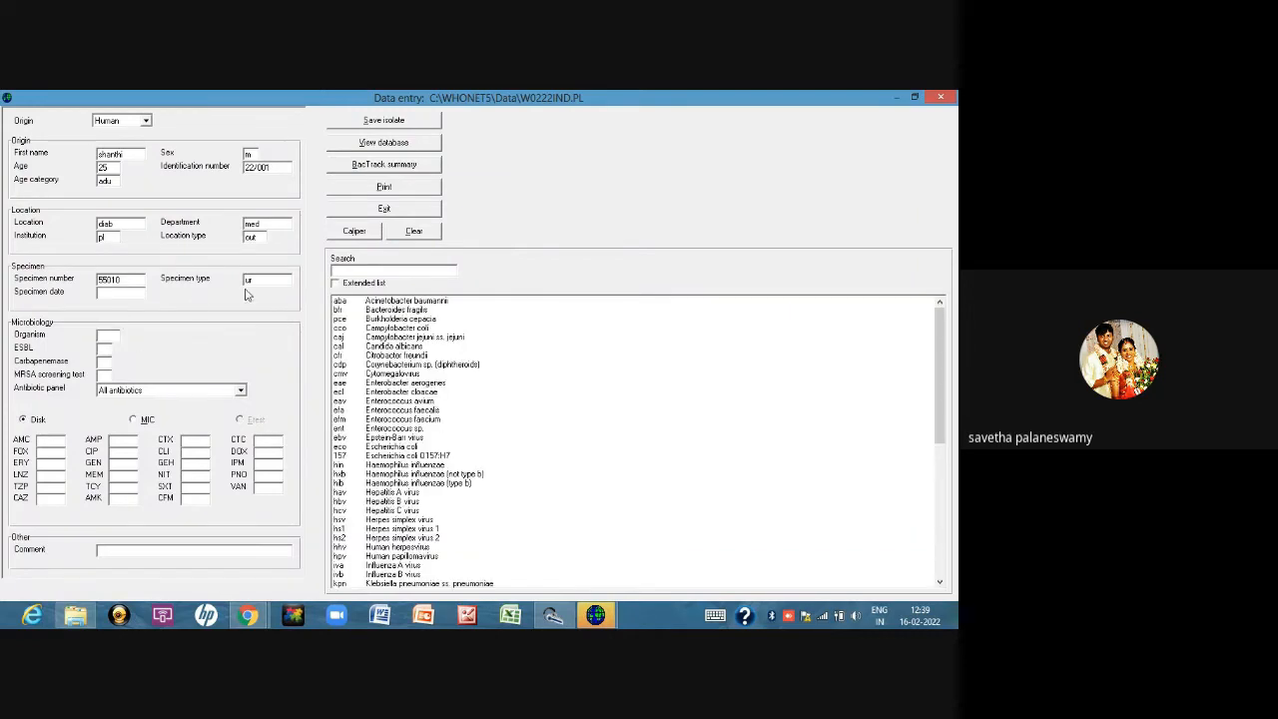
pyautogui.click(130, 296)
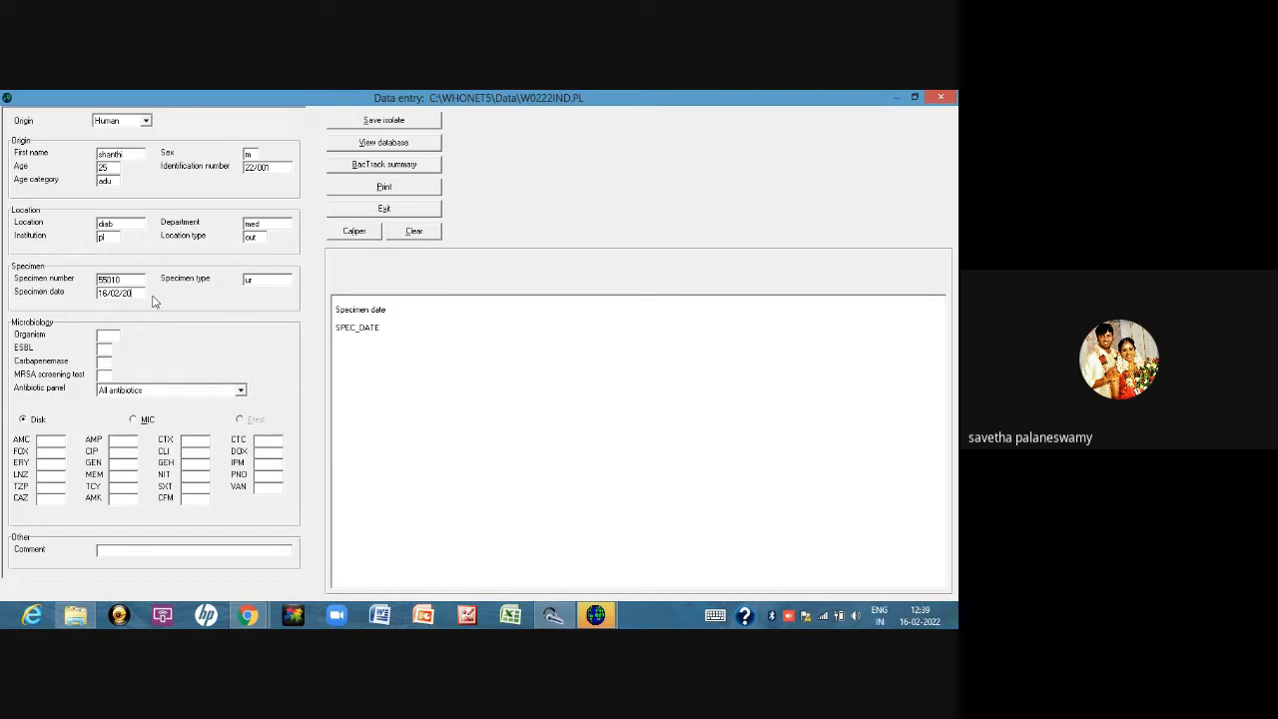
pyautogui.press('Tab')
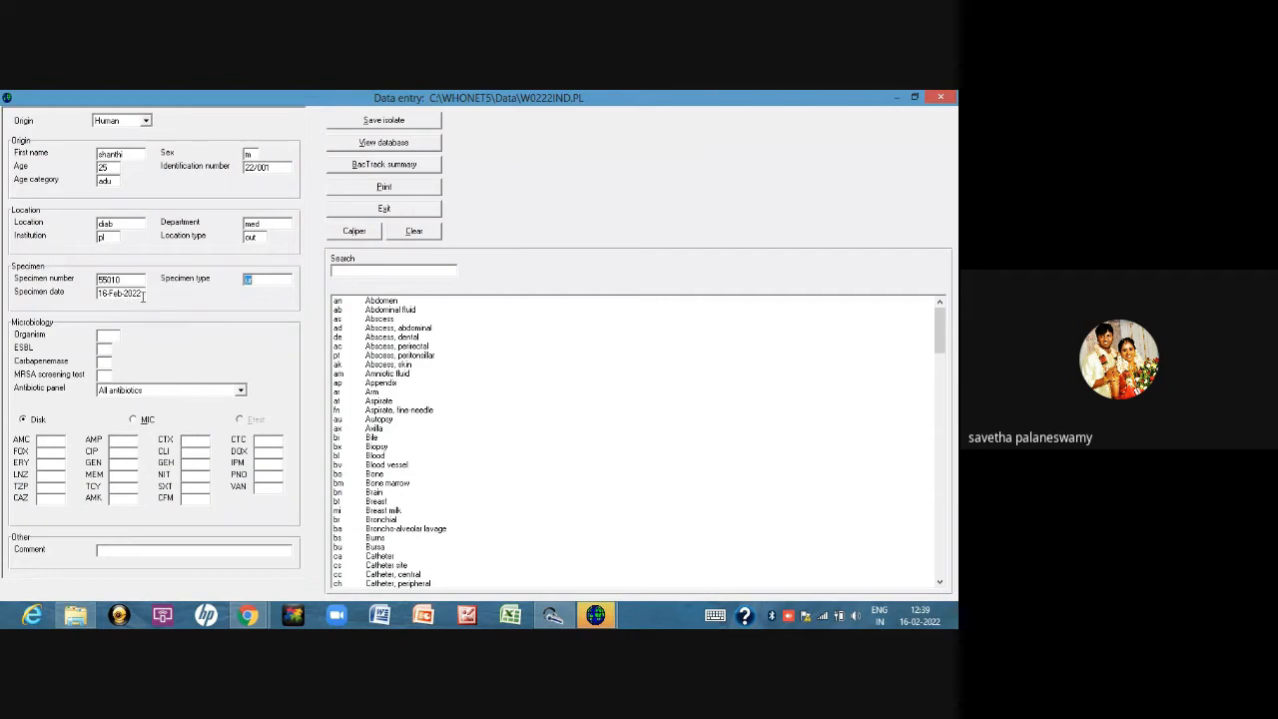
# Step: Set the isolate's organism to Escherichia coli (eco)
pyautogui.click(104, 337)
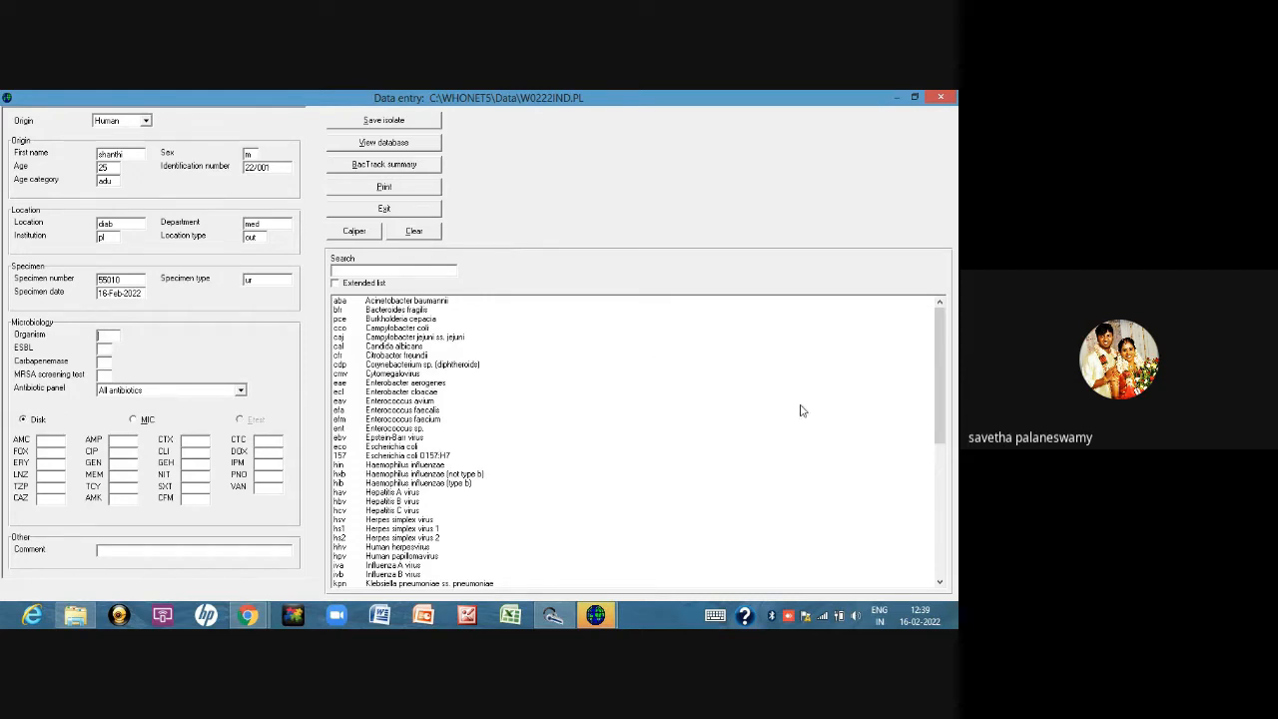
pyautogui.moveTo(940, 378)
pyautogui.mouseDown()
pyautogui.moveTo(941, 413)
pyautogui.moveTo(940, 380)
pyautogui.mouseUp()
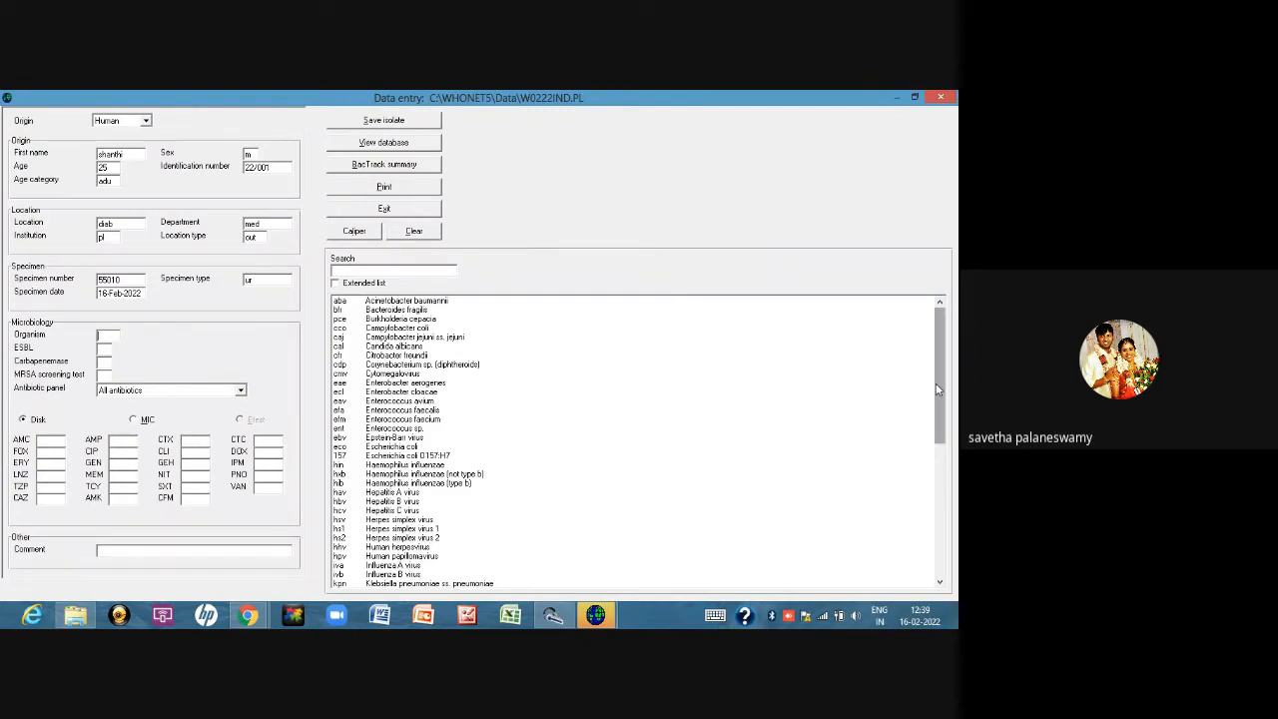
pyautogui.moveTo(936, 384)
pyautogui.mouseDown()
pyautogui.moveTo(930, 403)
pyautogui.moveTo(925, 373)
pyautogui.mouseUp()
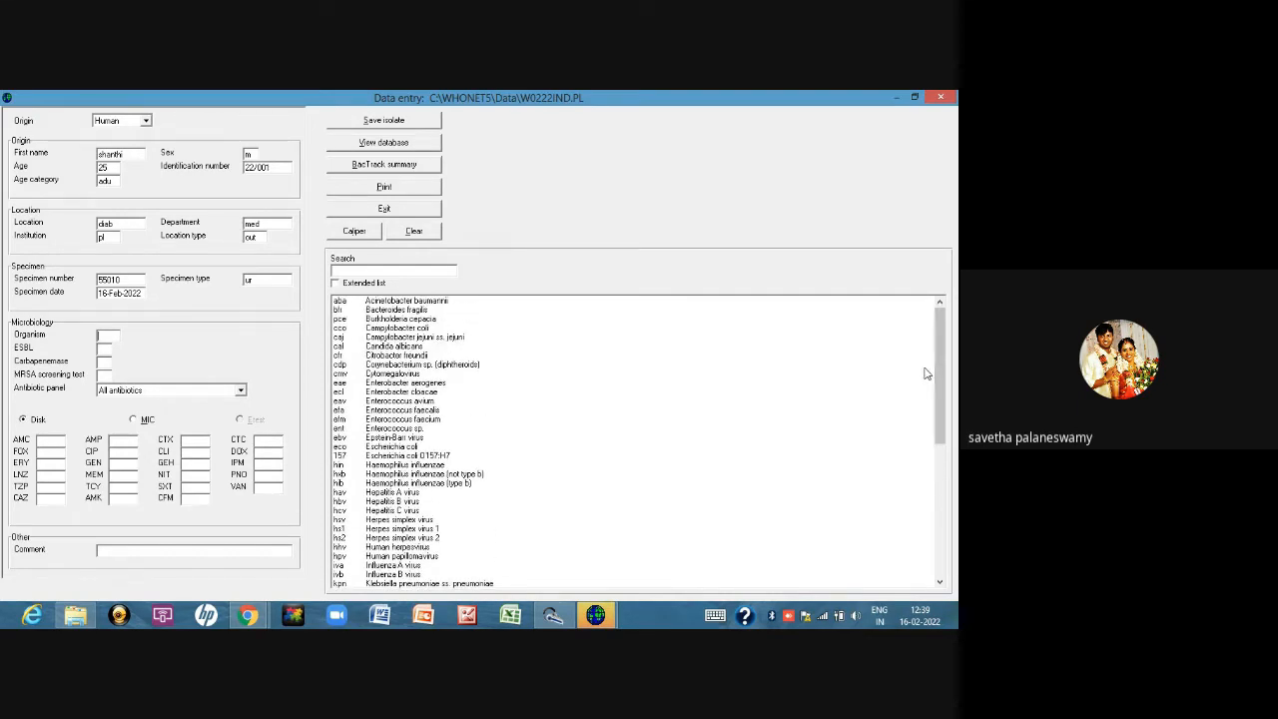
pyautogui.doubleClick(380, 448)
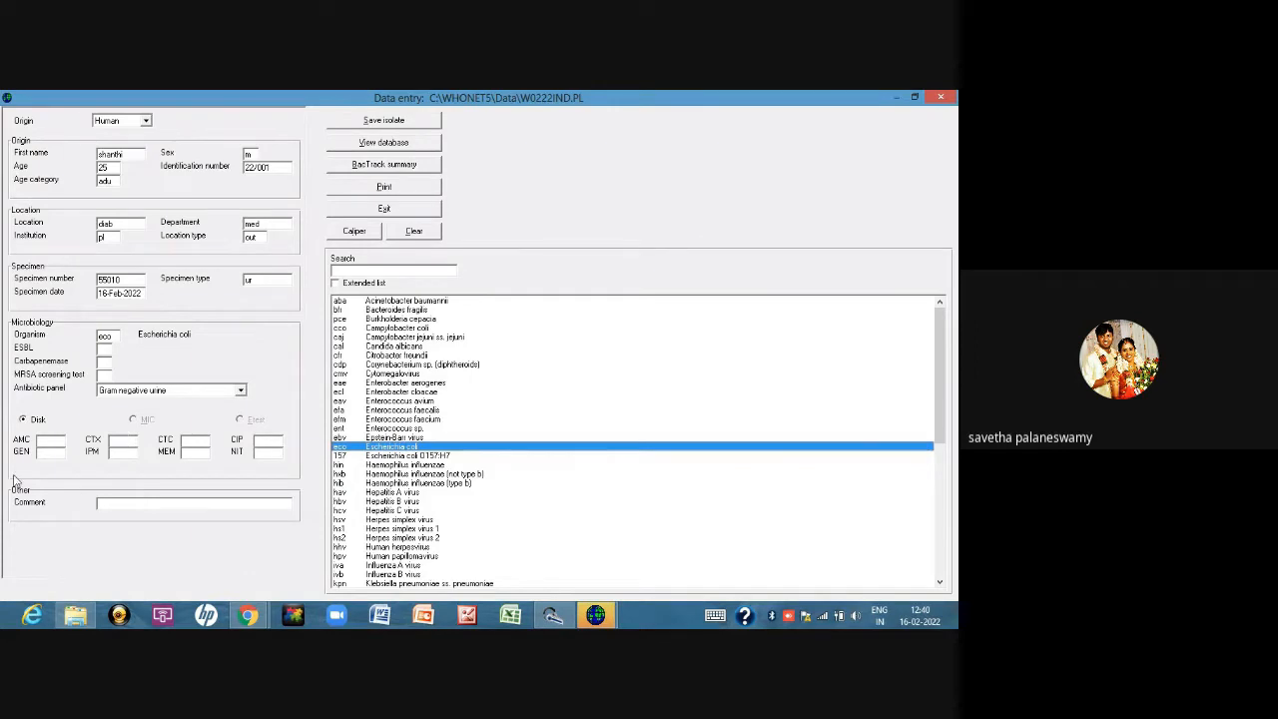
# Step: Enter a disk result of 8 for AMC (Amoxicillin/Clavulanic acid)
pyautogui.click(53, 442)
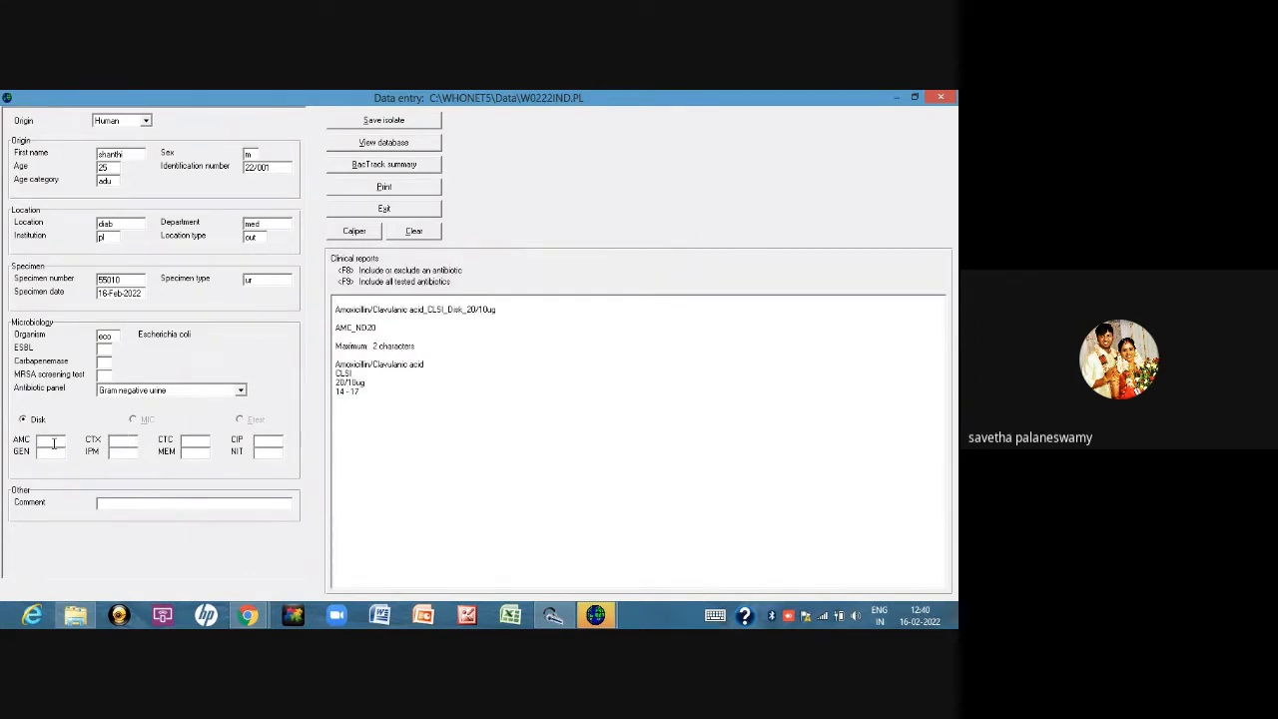
pyautogui.moveTo(10, 614)
pyautogui.press('Return')
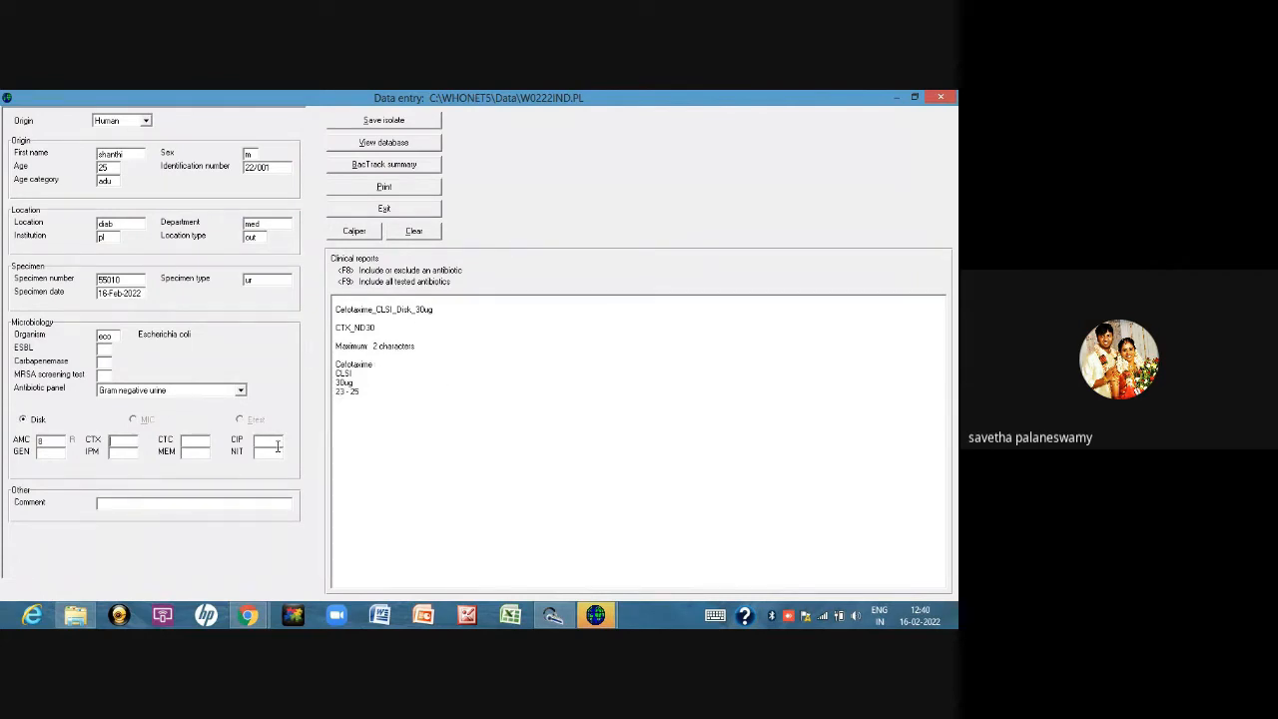
# Step: Enter disk results of 26 for CTX, 27 for CTC and 30 for CIP
pyautogui.write('25')
pyautogui.press('Tab')
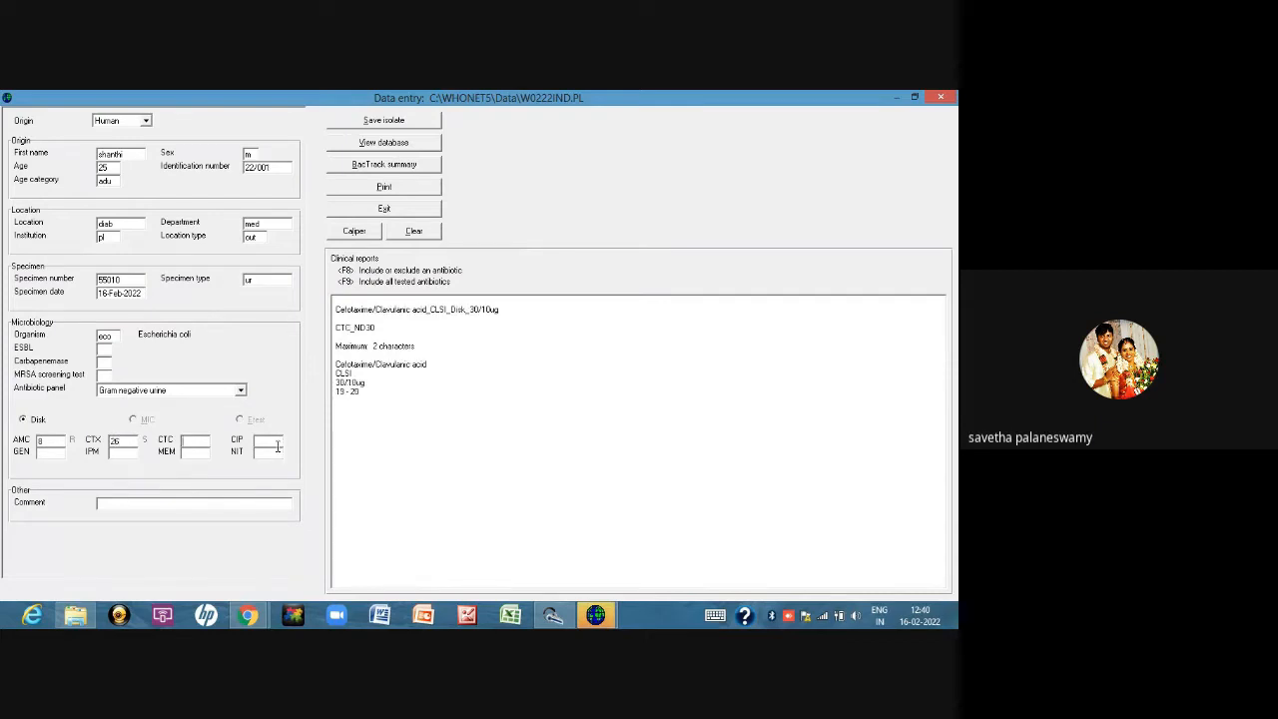
pyautogui.write('27')
pyautogui.press('Tab')
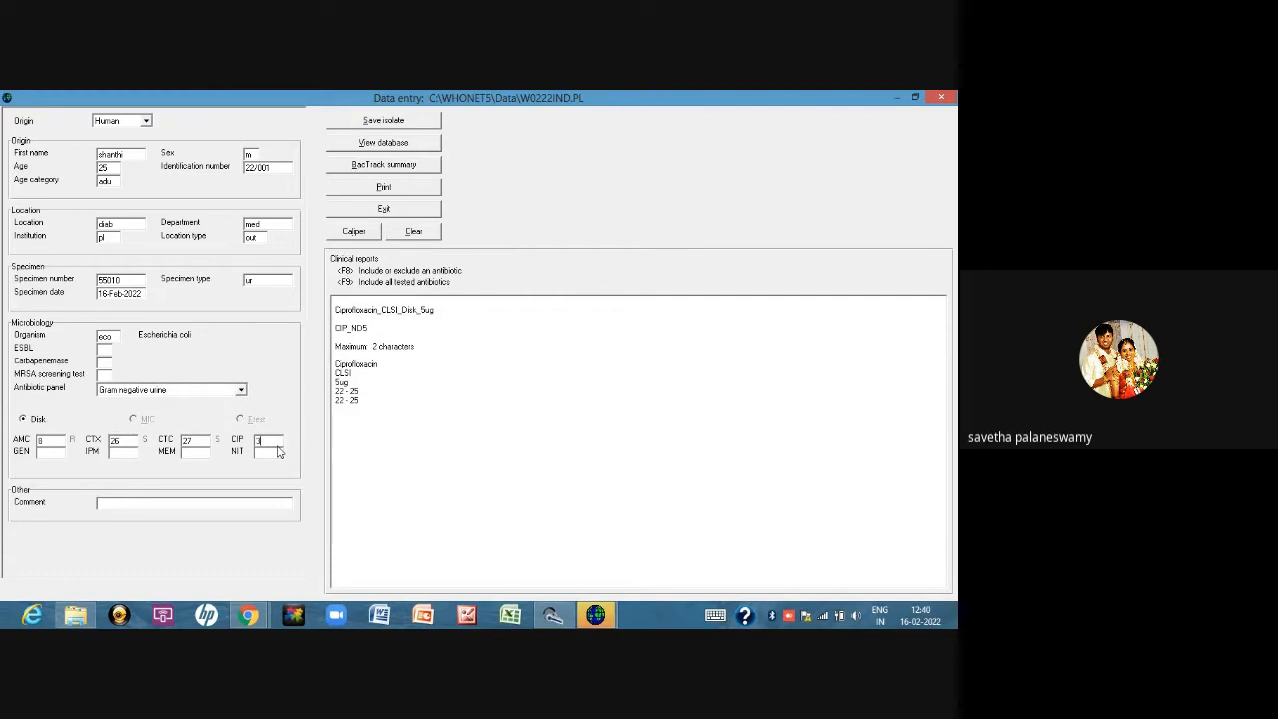
pyautogui.press('Tab')
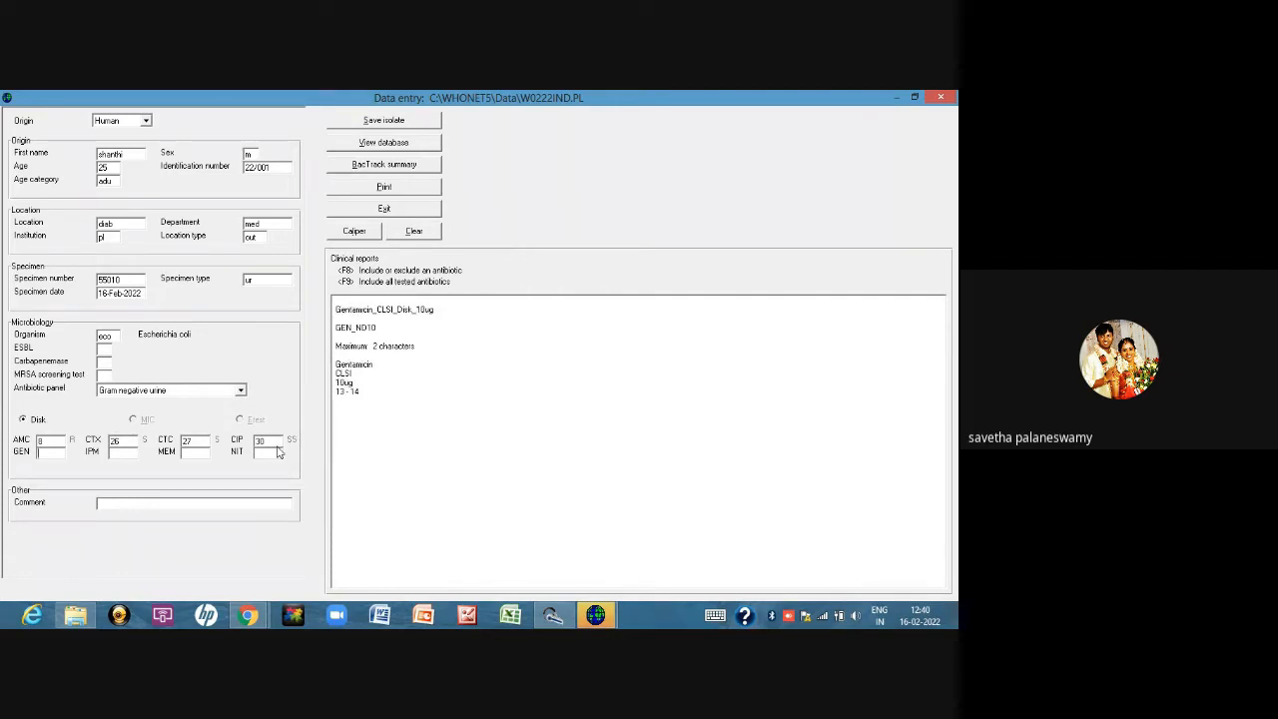
# Step: Enter disk results of 20 for GEN, 25 for IPM, 25 for MEM and 20 for NIT
pyautogui.write('20')
pyautogui.press('Tab')
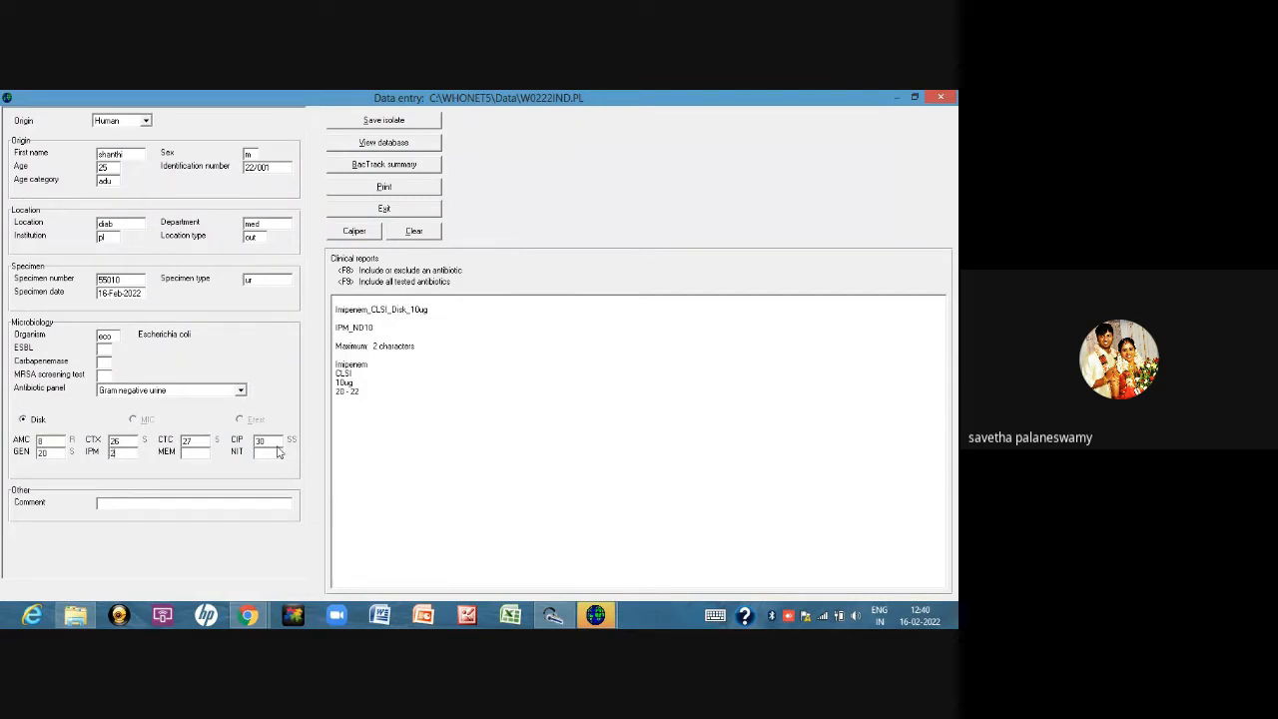
pyautogui.press('Tab')
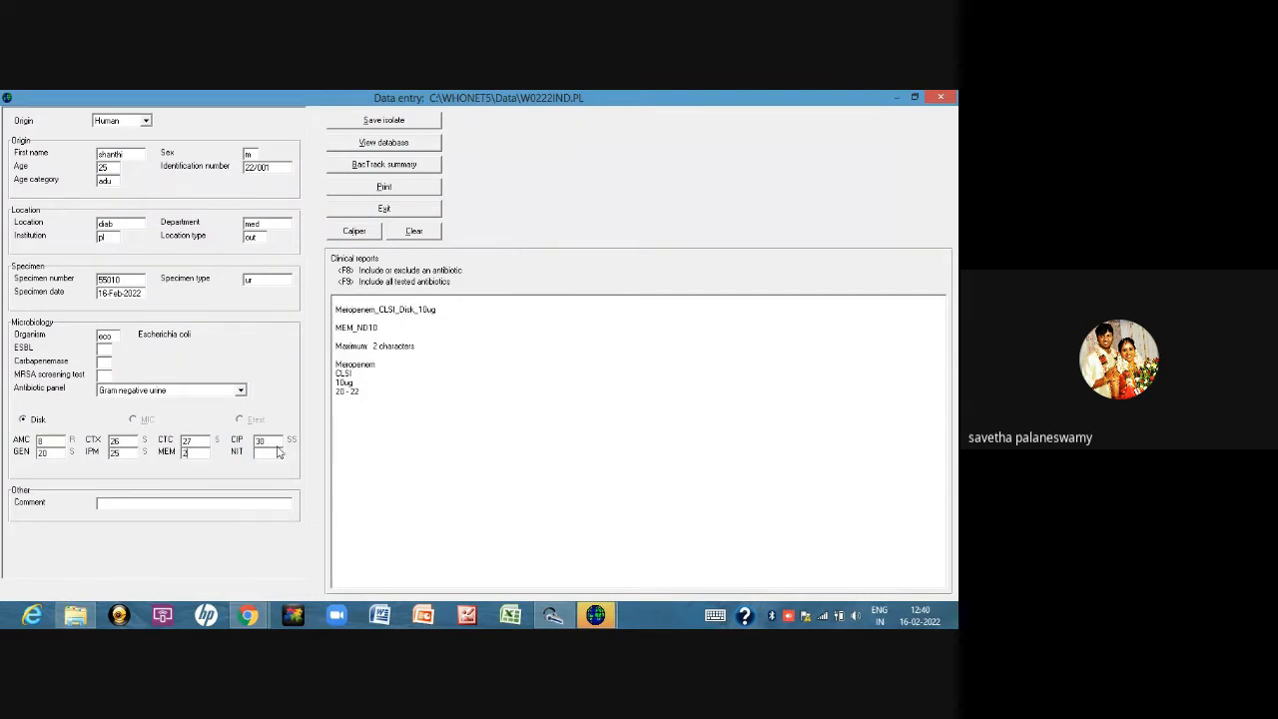
pyautogui.press('Tab')
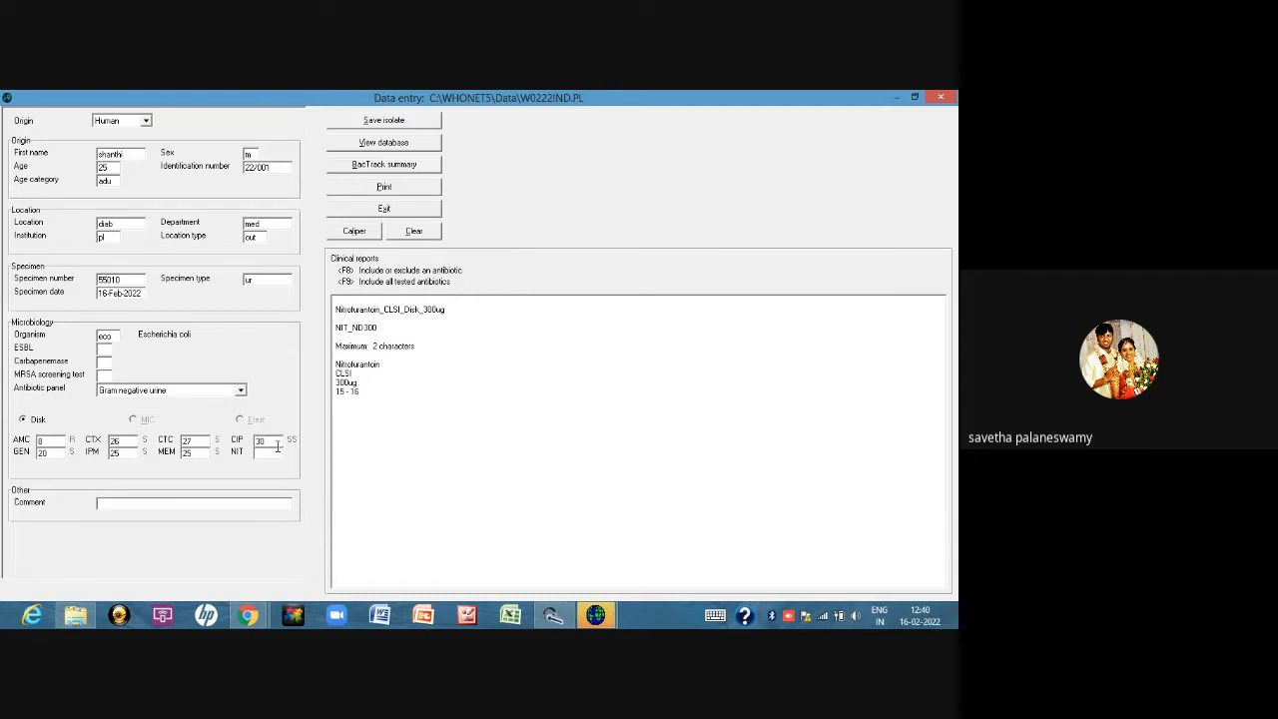
pyautogui.write('20')
pyautogui.press('Tab')
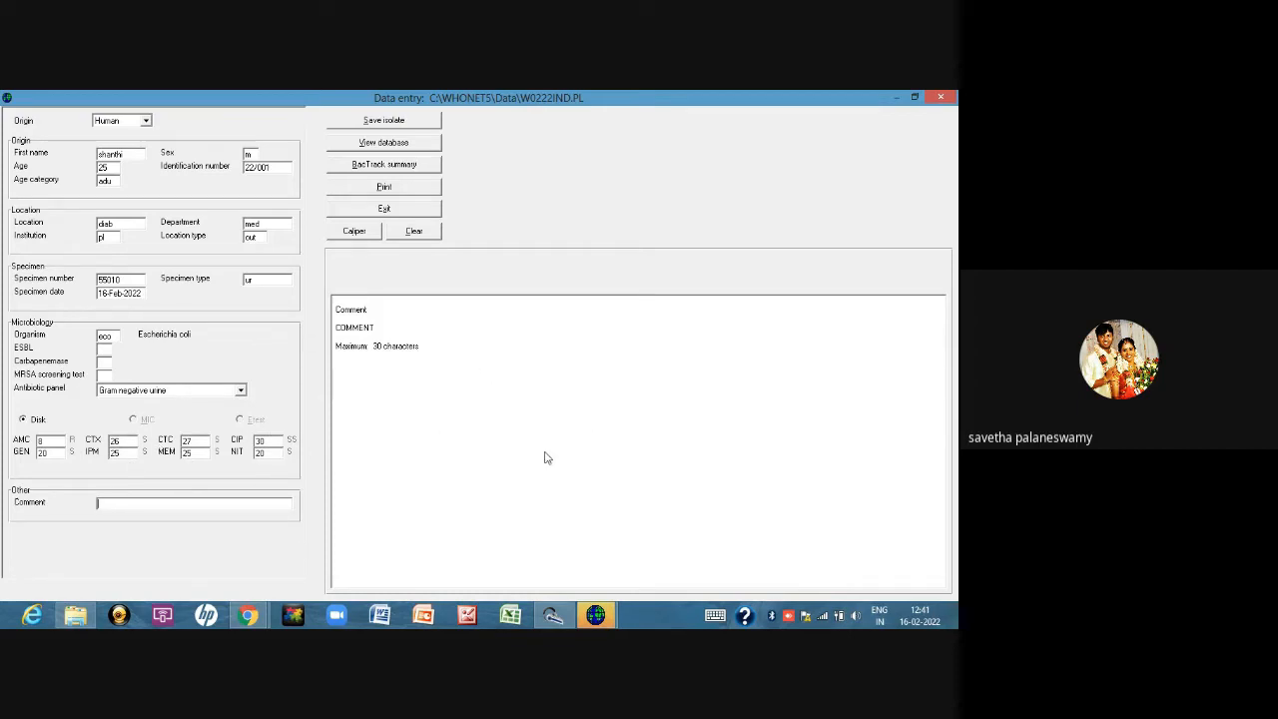
# Step: Save the completed Escherichia coli isolate with the plain save option
pyautogui.click(400, 122)
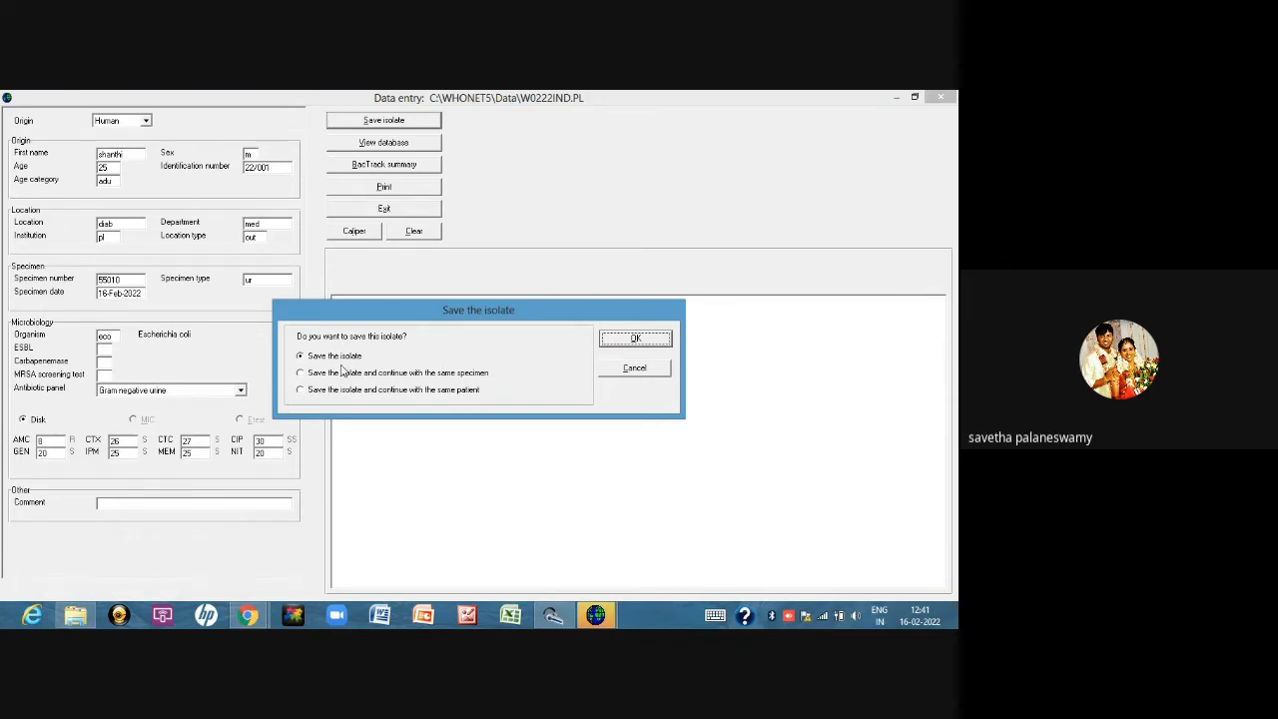
pyautogui.click(632, 339)
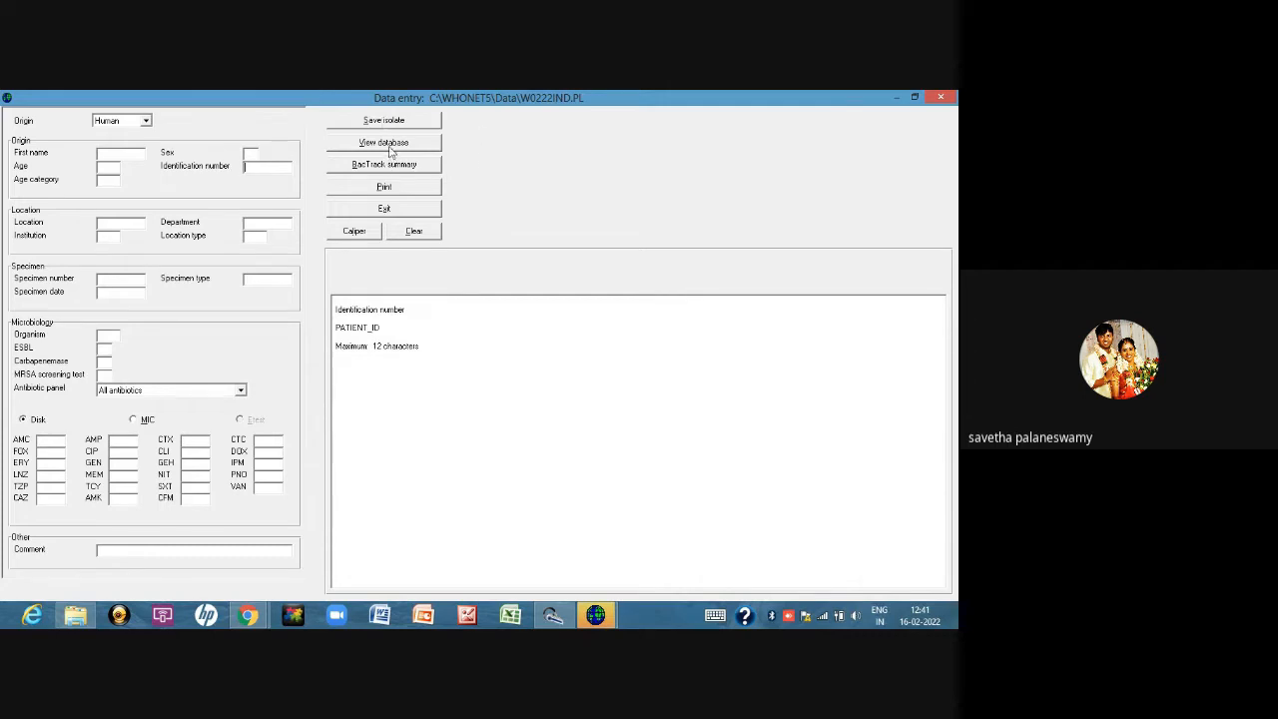
# Step: Enter the second patient's first name and set the age to 46 with the adult (adu) age category
pyautogui.click(133, 152)
pyautogui.write('mano')
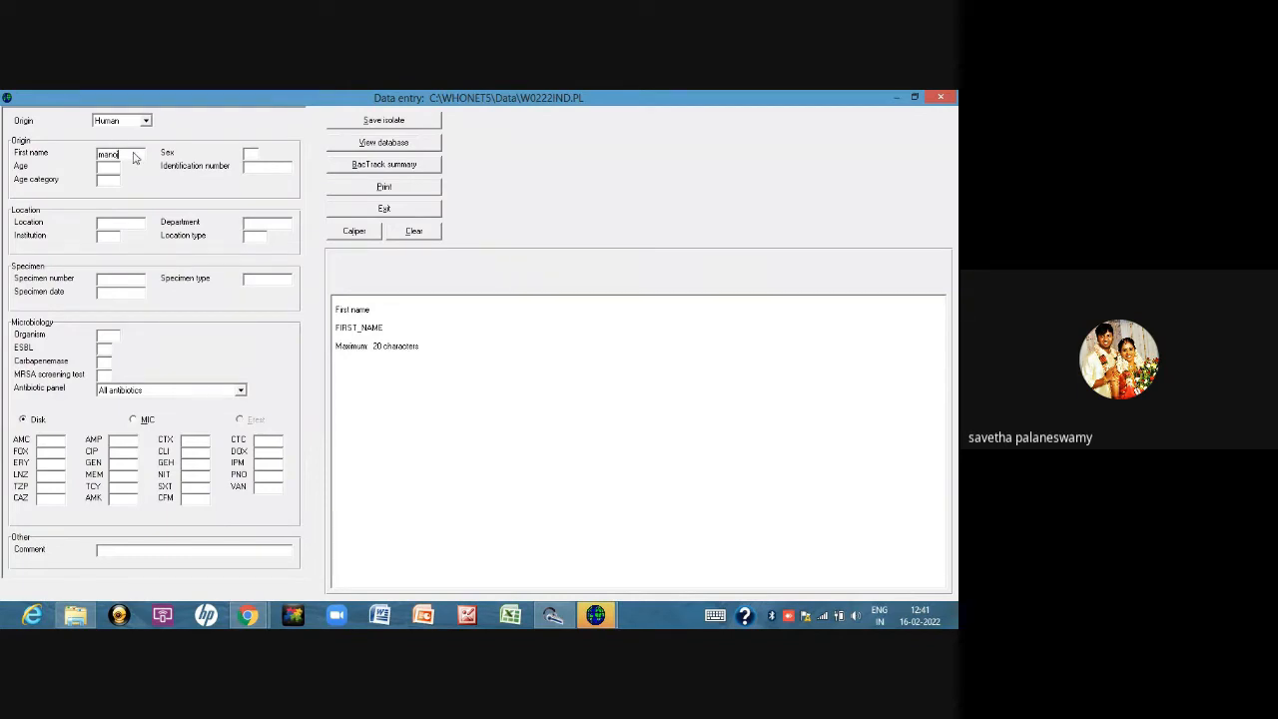
pyautogui.write('j')
pyautogui.press('Return')
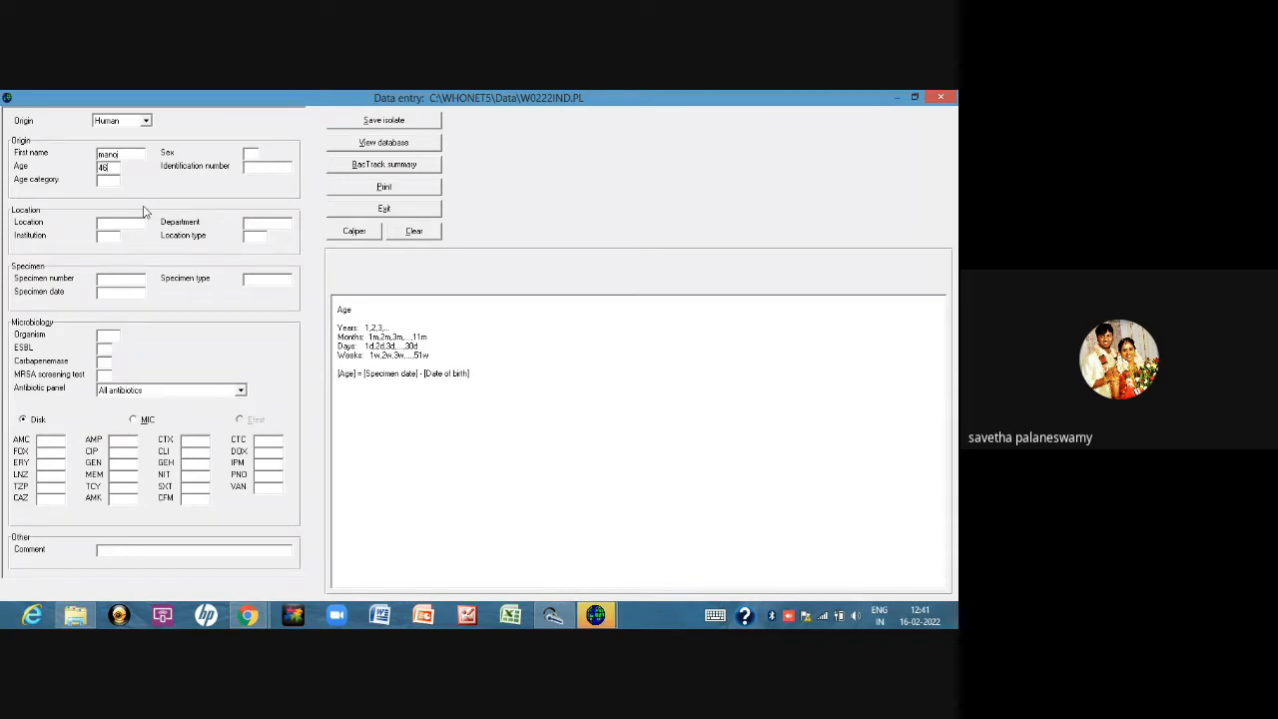
pyautogui.press('Tab')
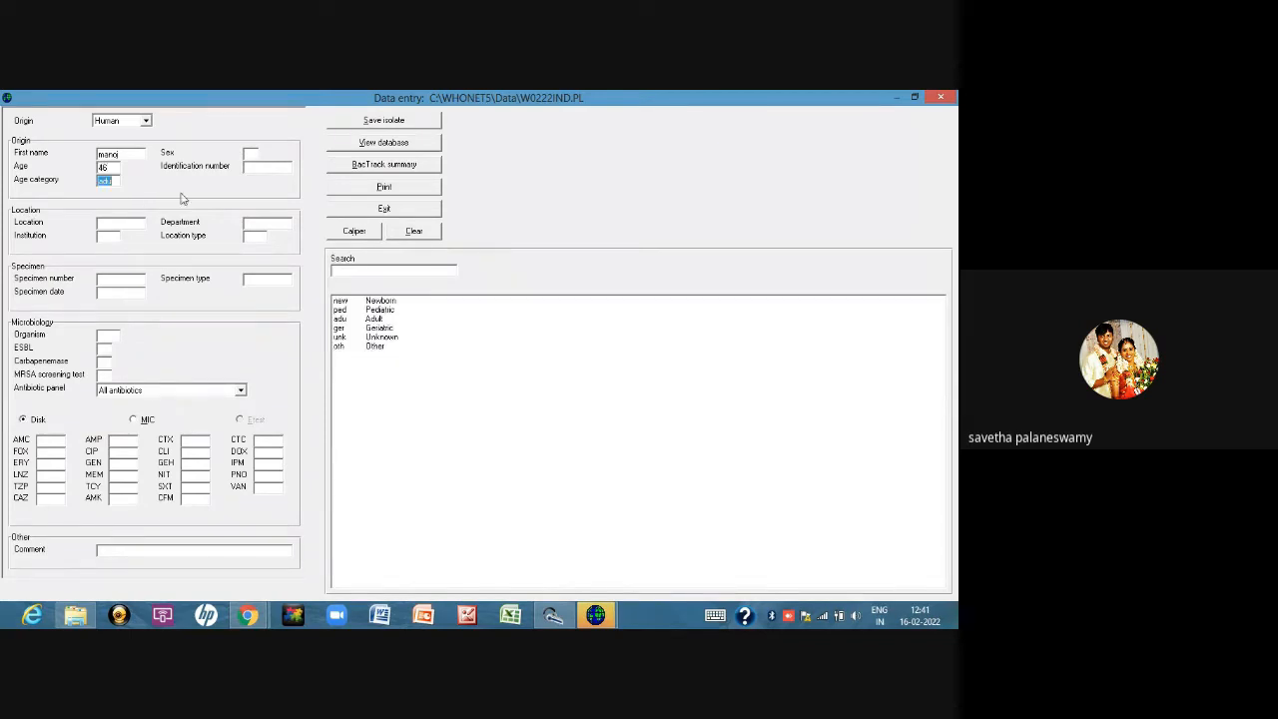
# Step: Set the patient's sex to Male and enter the patient's identification number
pyautogui.click(251, 152)
pyautogui.doubleClick(373, 328)
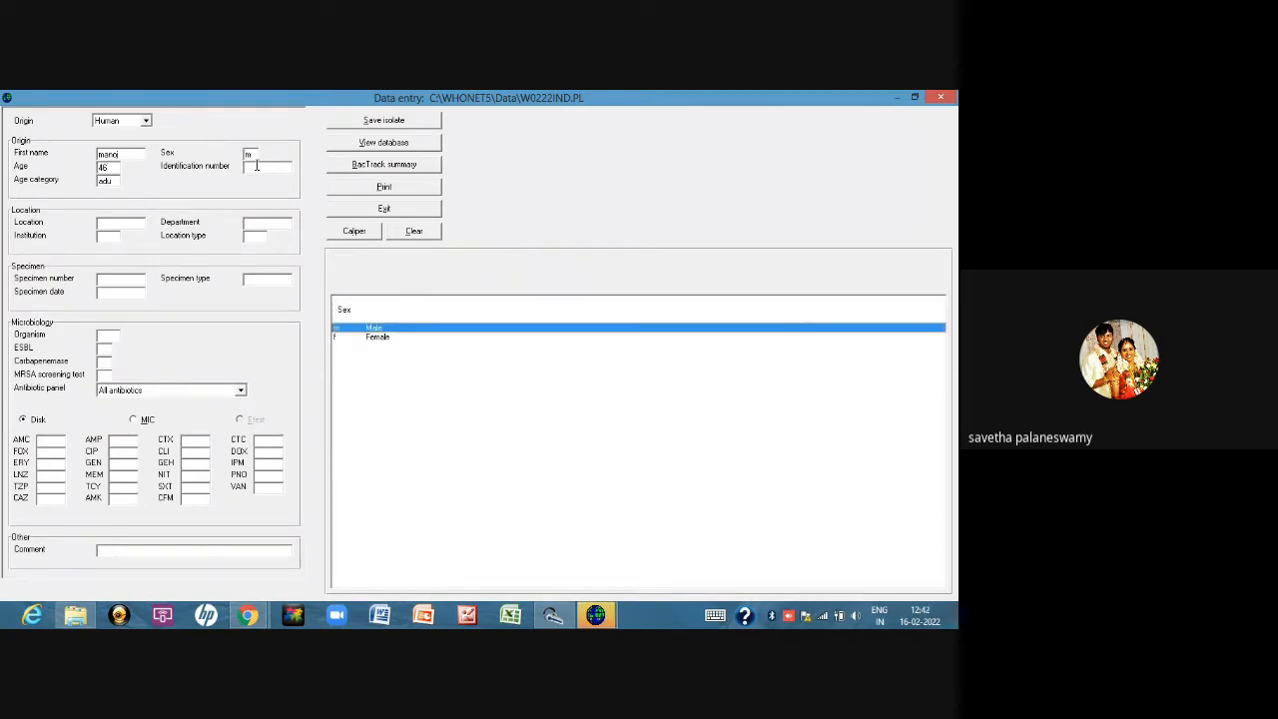
pyautogui.click(290, 167)
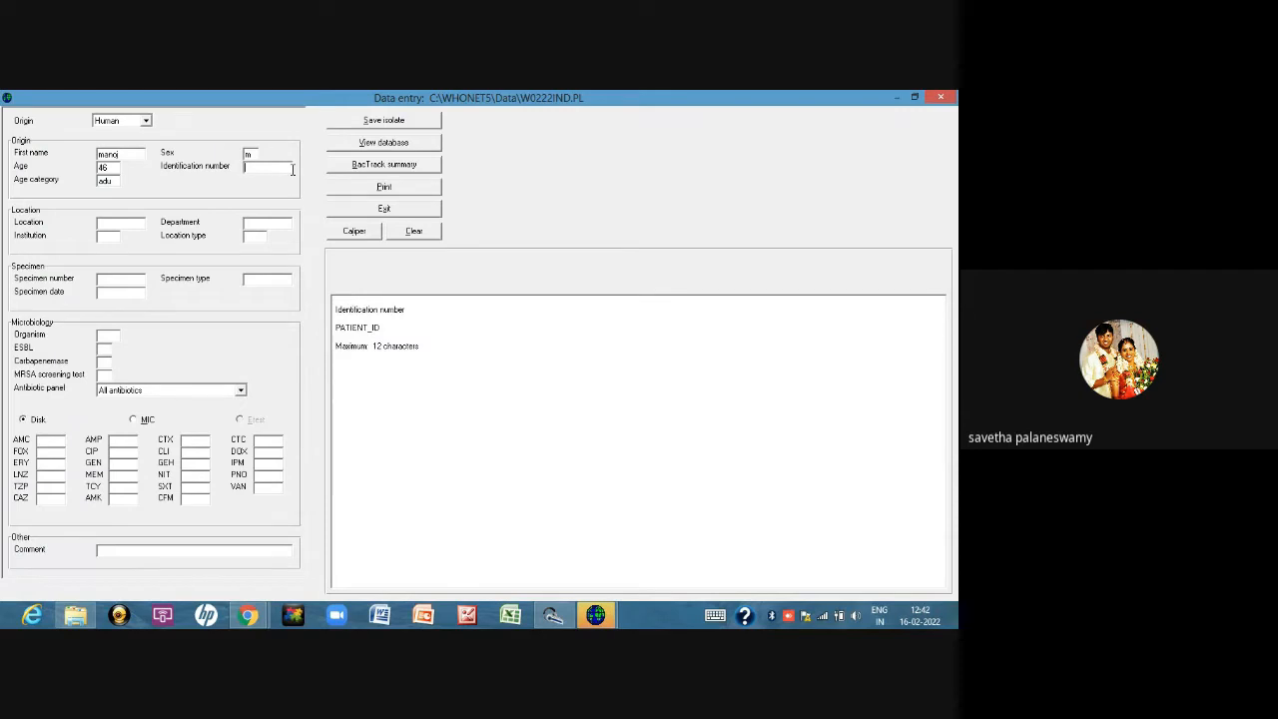
pyautogui.write('22/002')
# Step: Fill in institution pl, department Medicine (med) and location type out, leaving the location itself blank
pyautogui.click(103, 228)
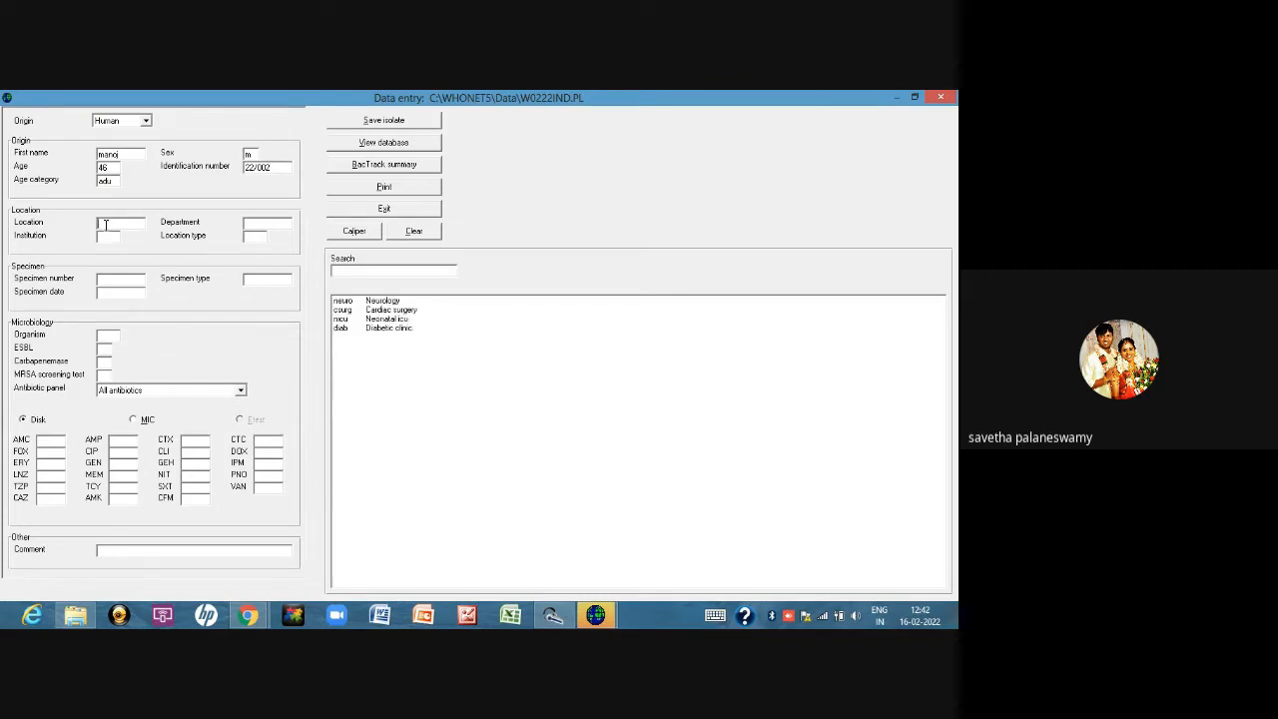
pyautogui.click(257, 223)
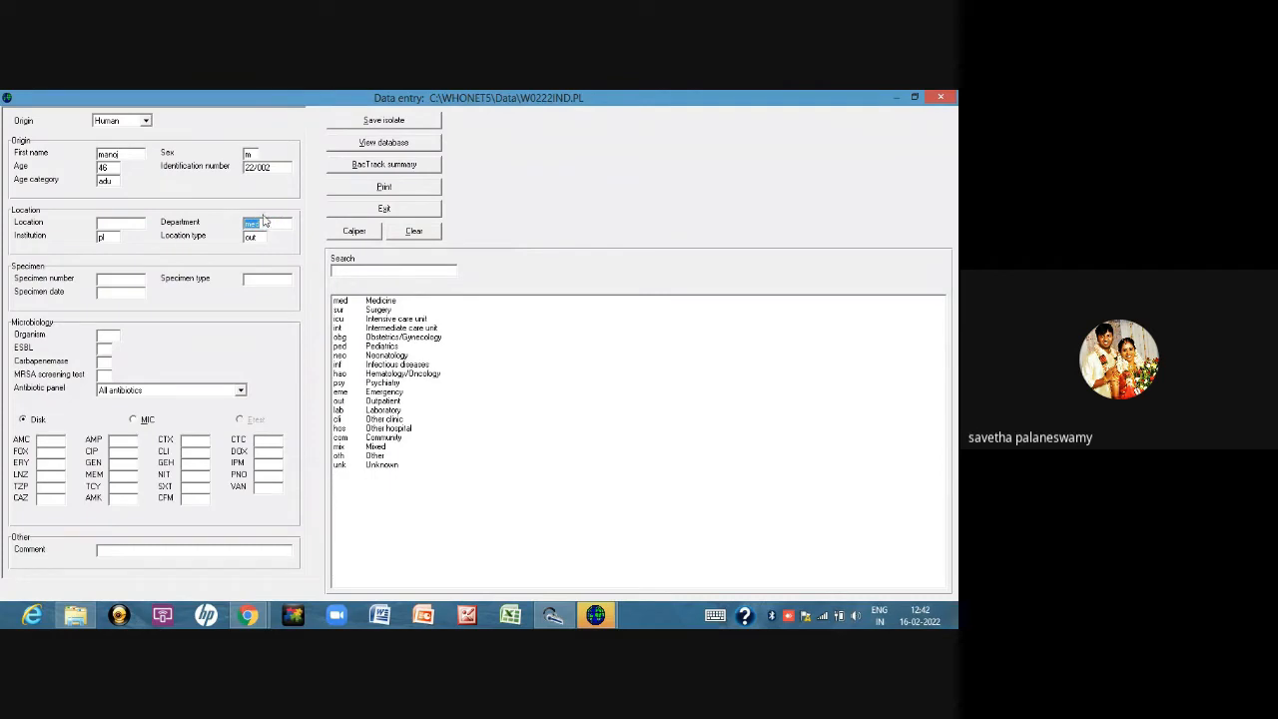
pyautogui.moveTo(255, 223); pyautogui.dragTo(263, 224)
pyautogui.click(107, 224)
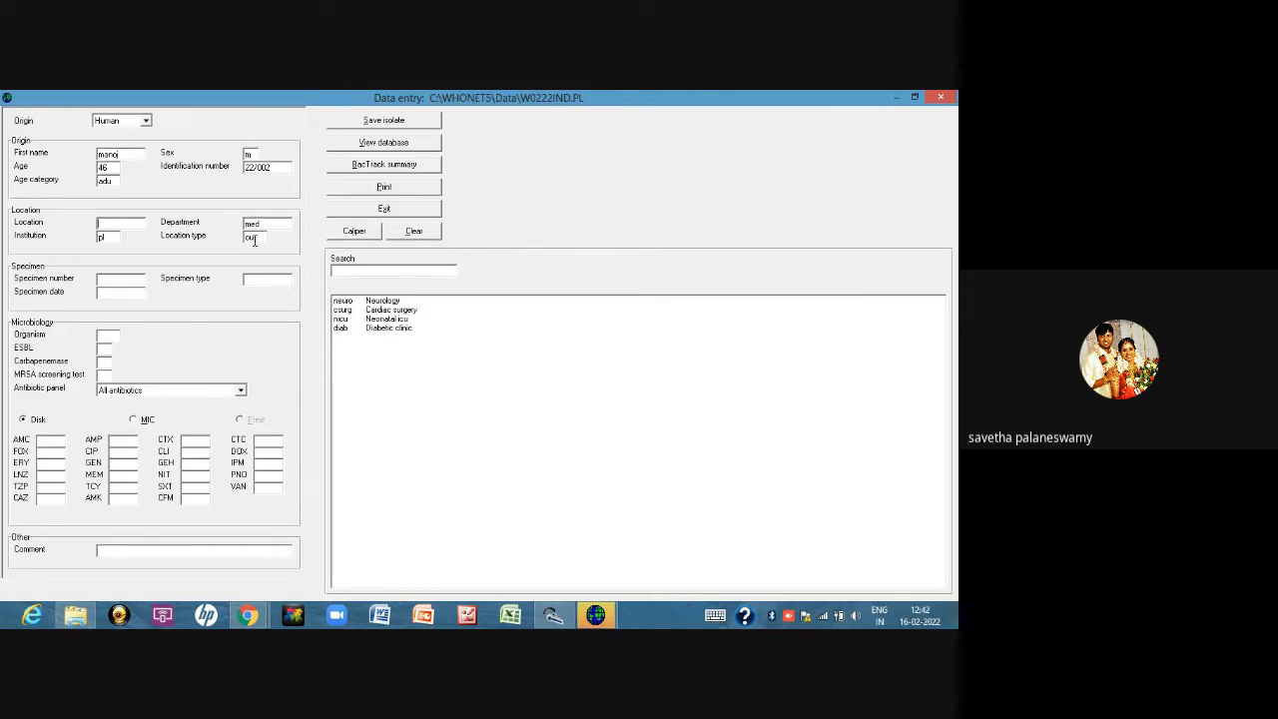
# Step: Enter the specimen number, set the specimen date to 16-Feb-2022 and the specimen type to ps
pyautogui.click(130, 280)
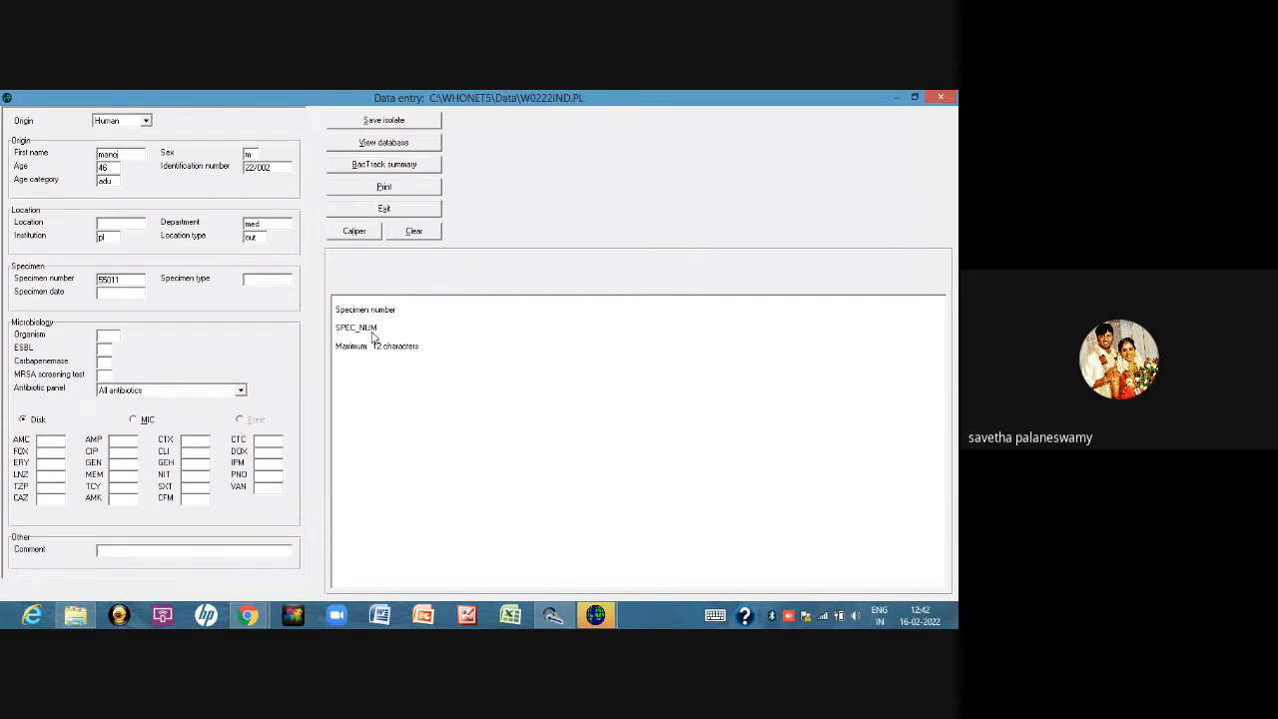
pyautogui.press('Tab')
pyautogui.press('Tab')
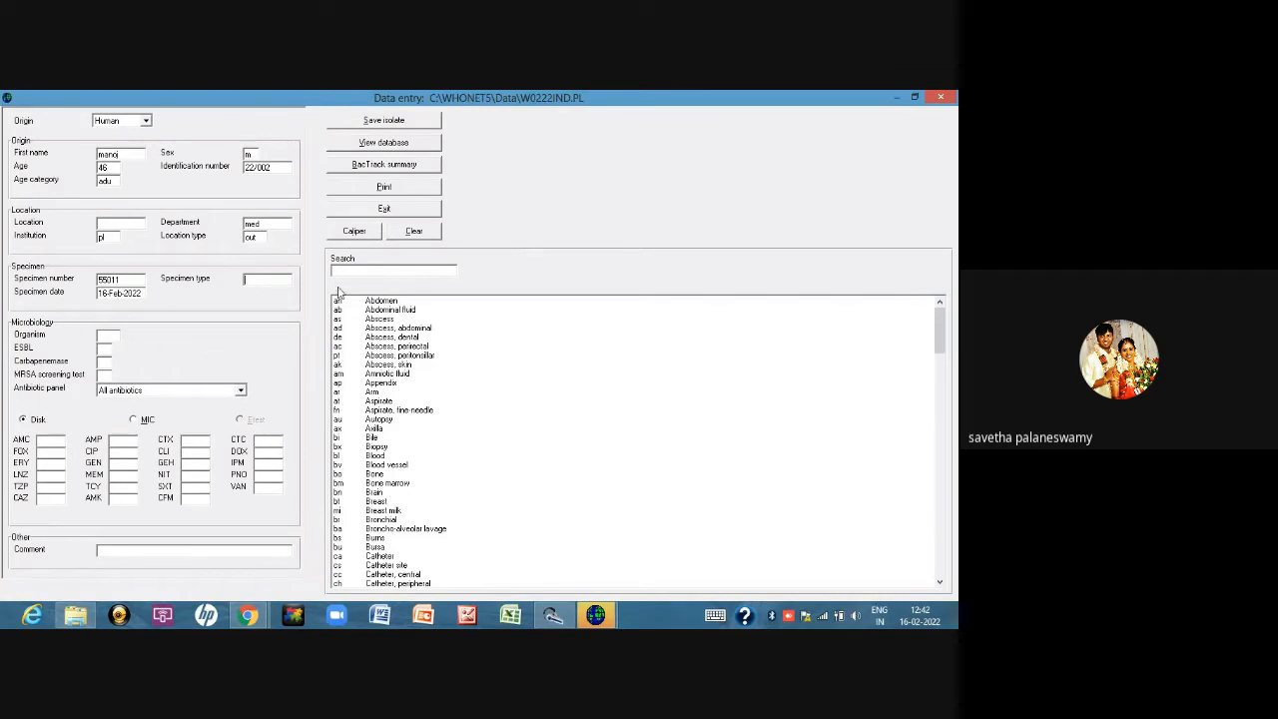
pyautogui.press('Tab')
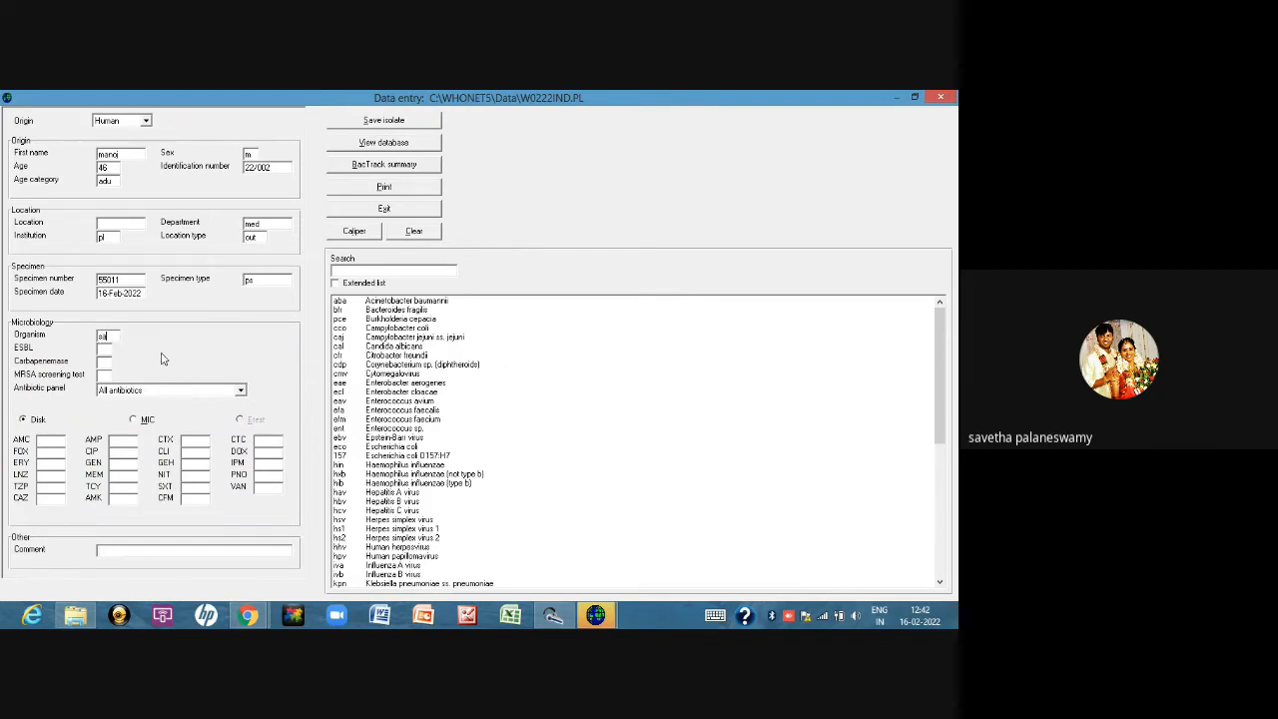
# Step: Set the organism to Staphylococcus aureus (sau) and keep the Staphylococcus sp. antibiotic panel
pyautogui.press('Tab')
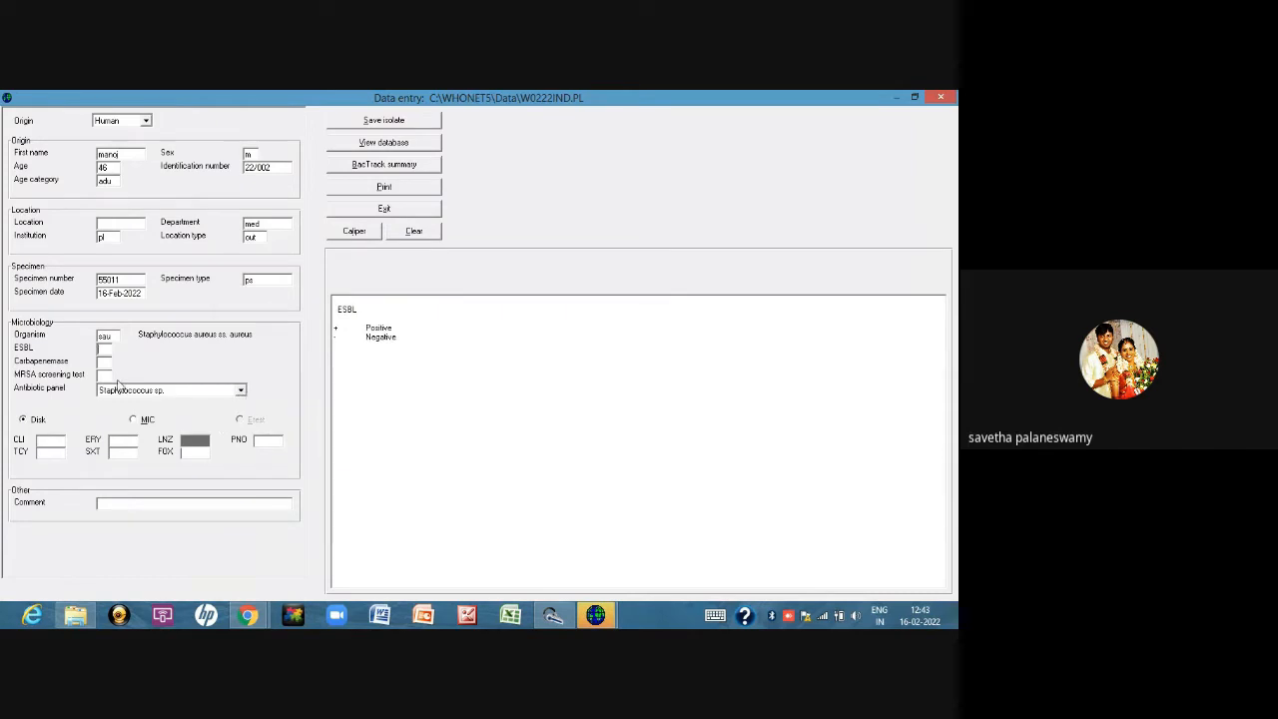
pyautogui.click(197, 392)
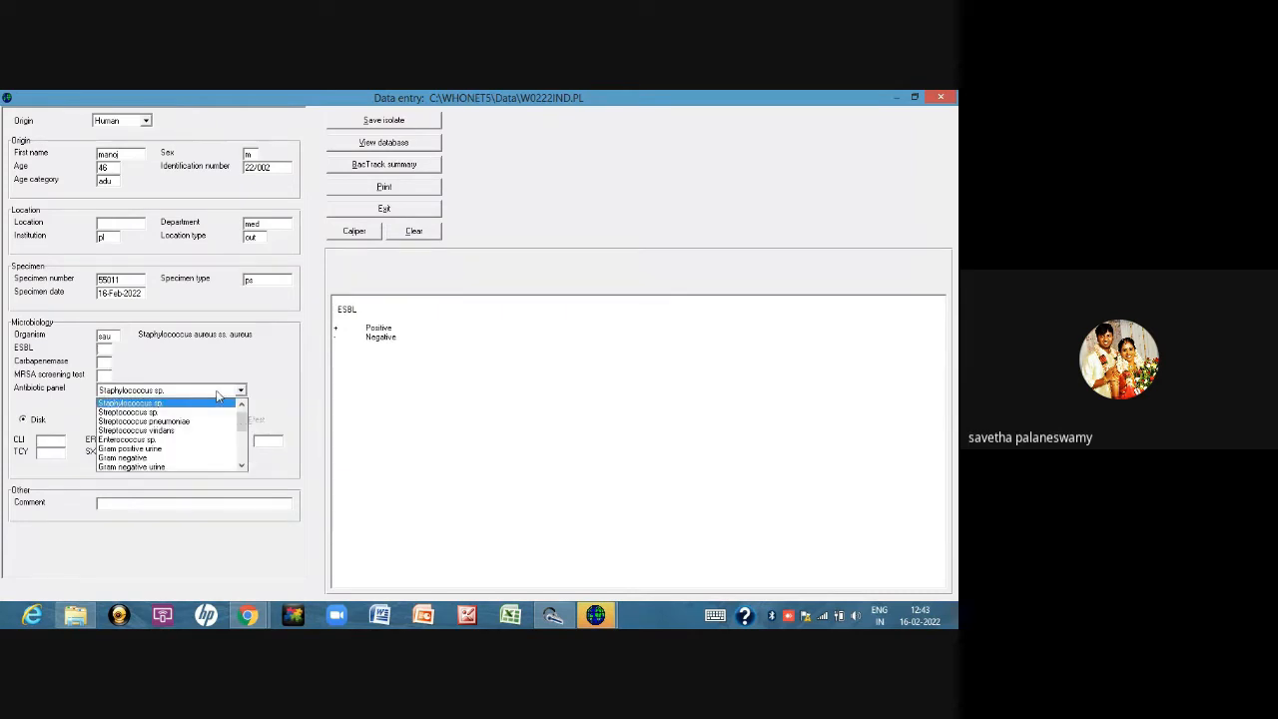
pyautogui.click(217, 391)
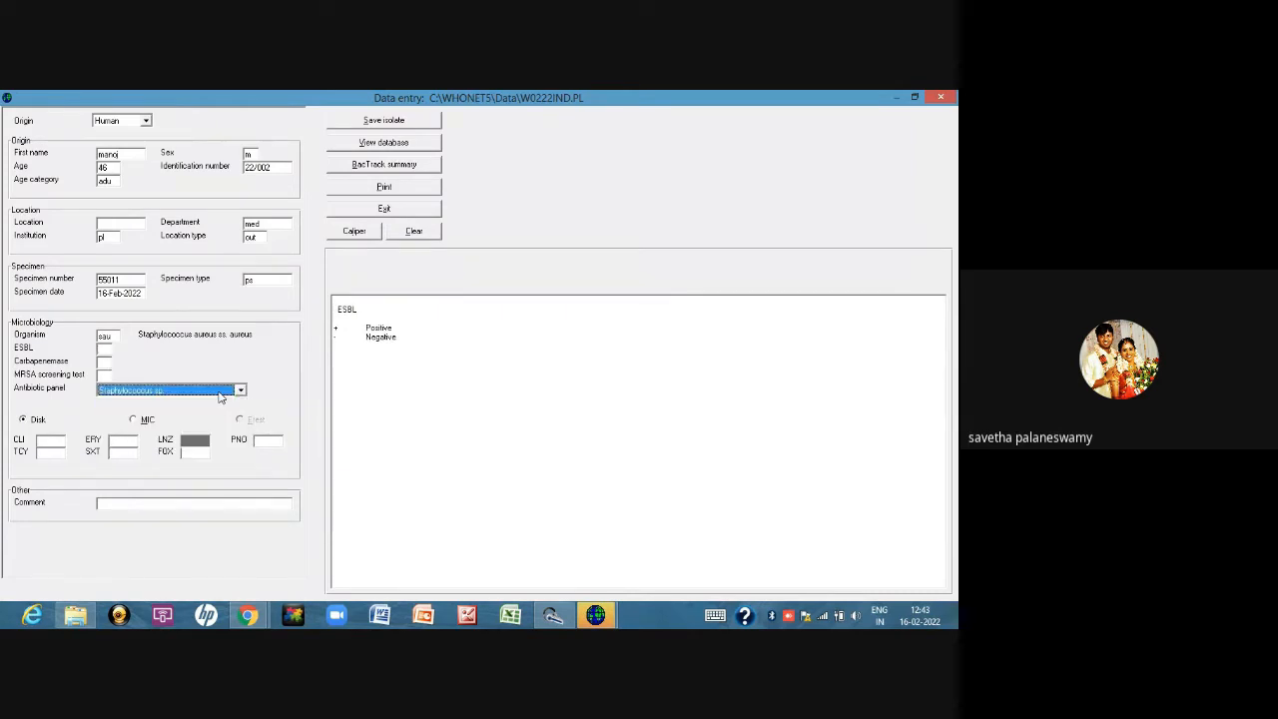
# Step: Enter disk results of 10 for CLI, 11 for ERY and 25 for LNZ
pyautogui.click(58, 441)
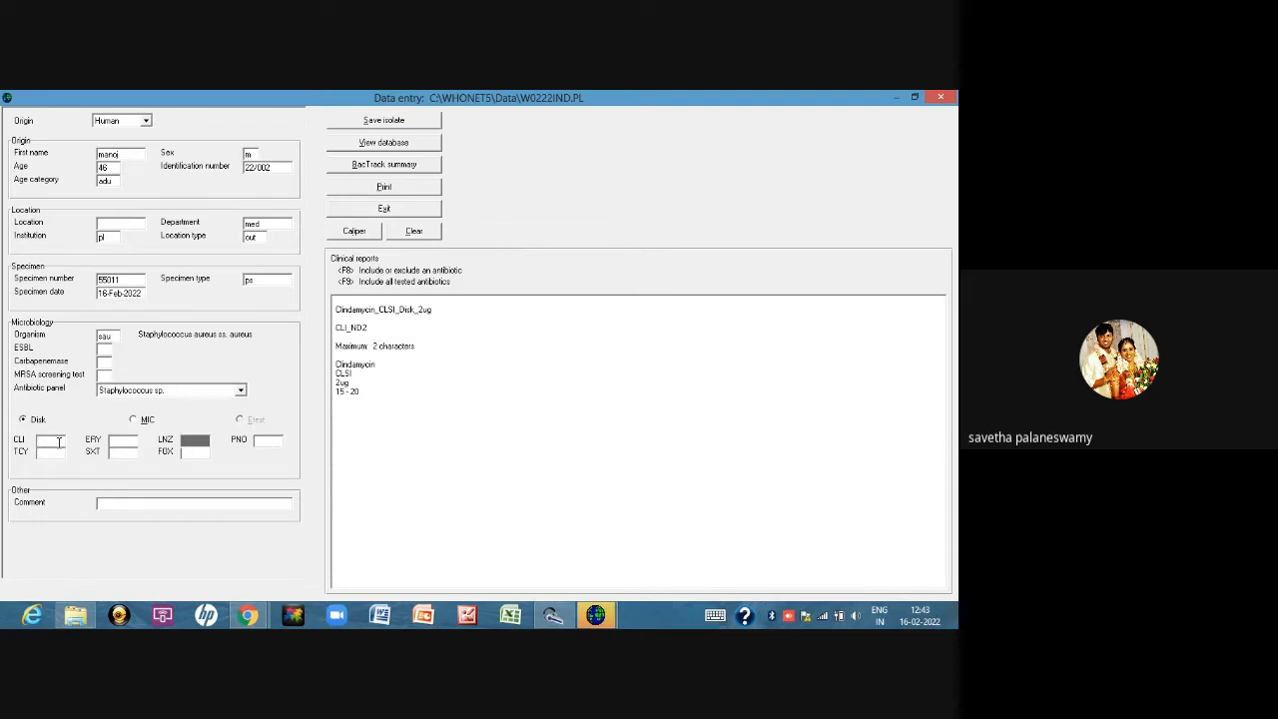
pyautogui.write('10')
pyautogui.press('Return')
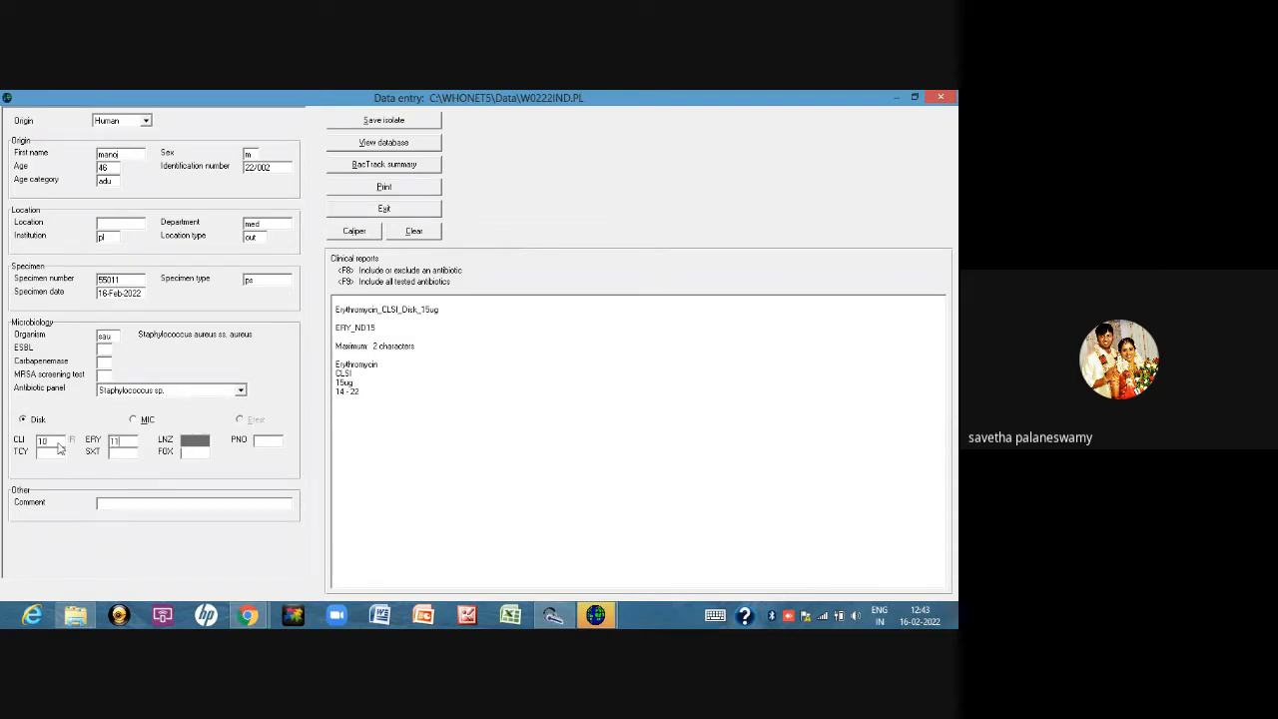
pyautogui.press('Return')
pyautogui.write('25')
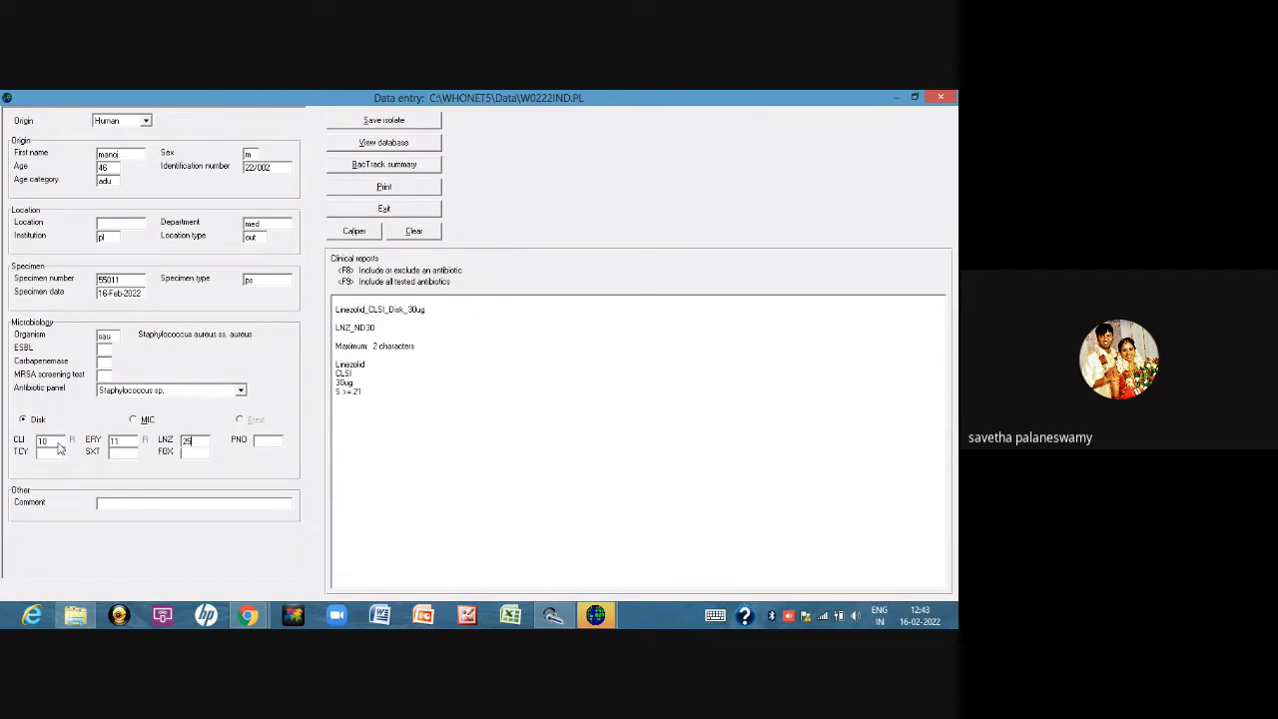
pyautogui.press('Return')
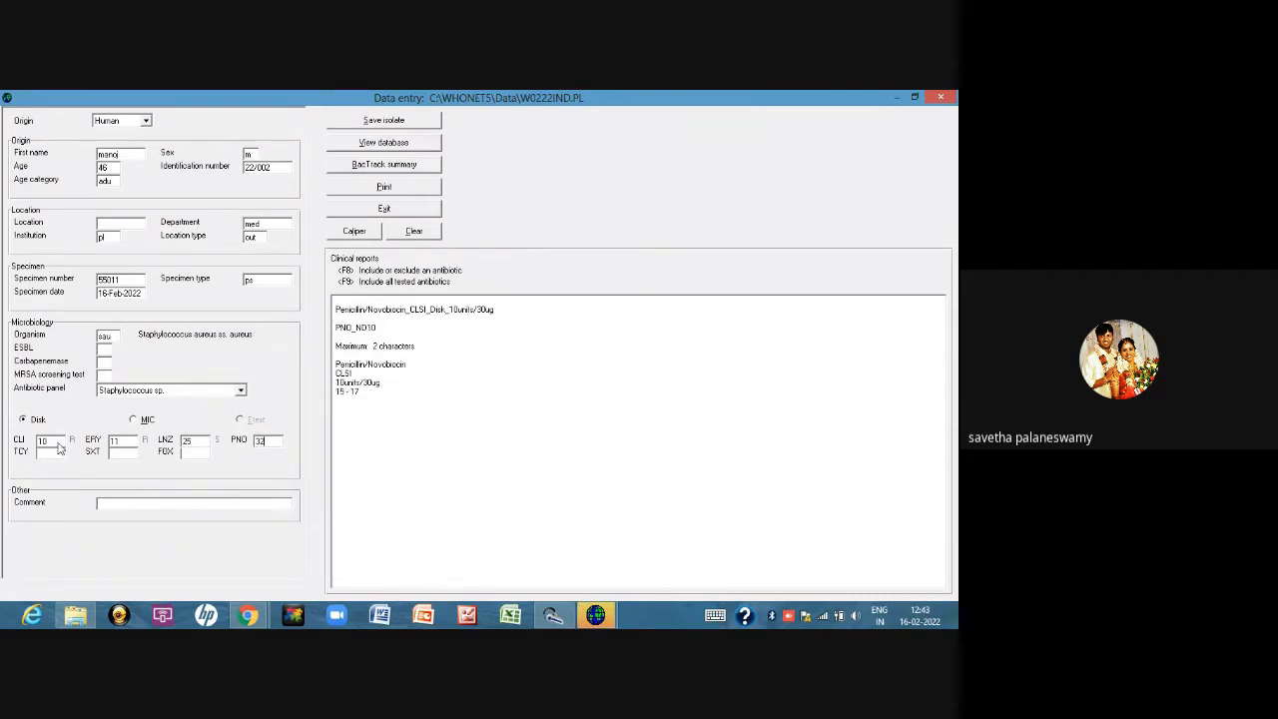
# Step: Enter disk results of 32 for PNO, 22 for TCY, 21 for SXT and 10 for FOX
pyautogui.write('32')
pyautogui.press('Return')
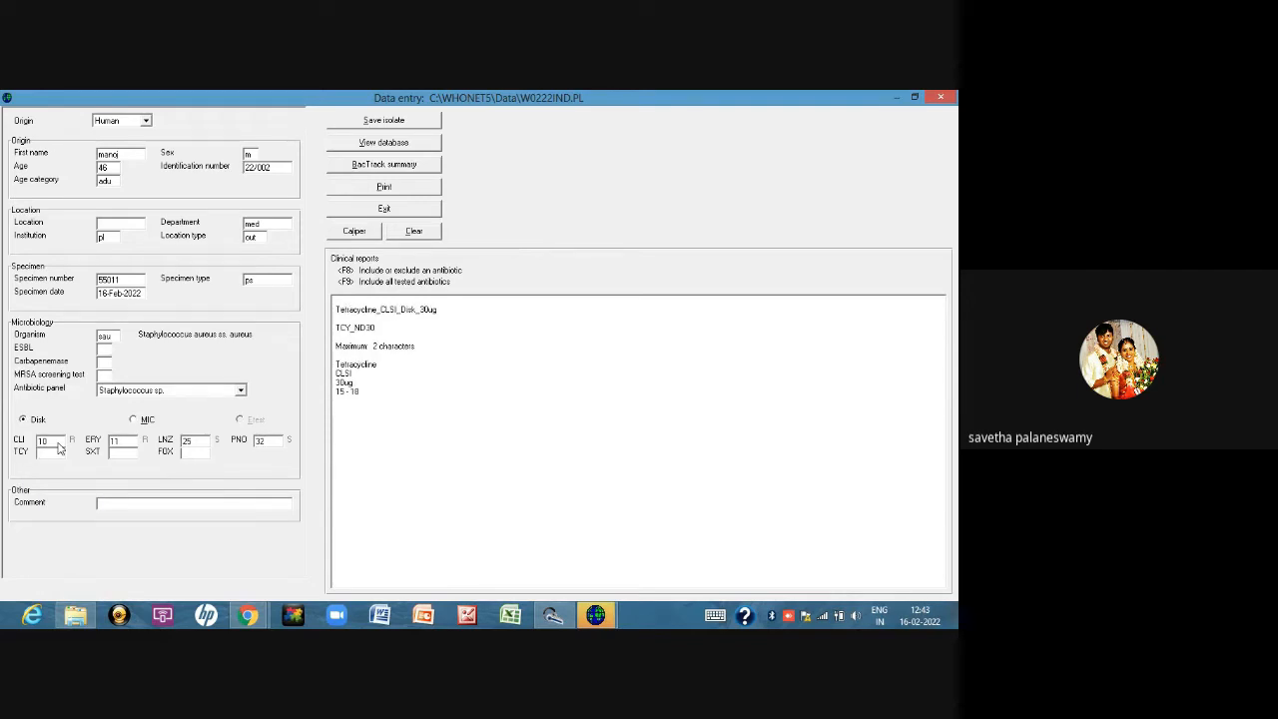
pyautogui.write('22')
pyautogui.press('Return')
pyautogui.write('21')
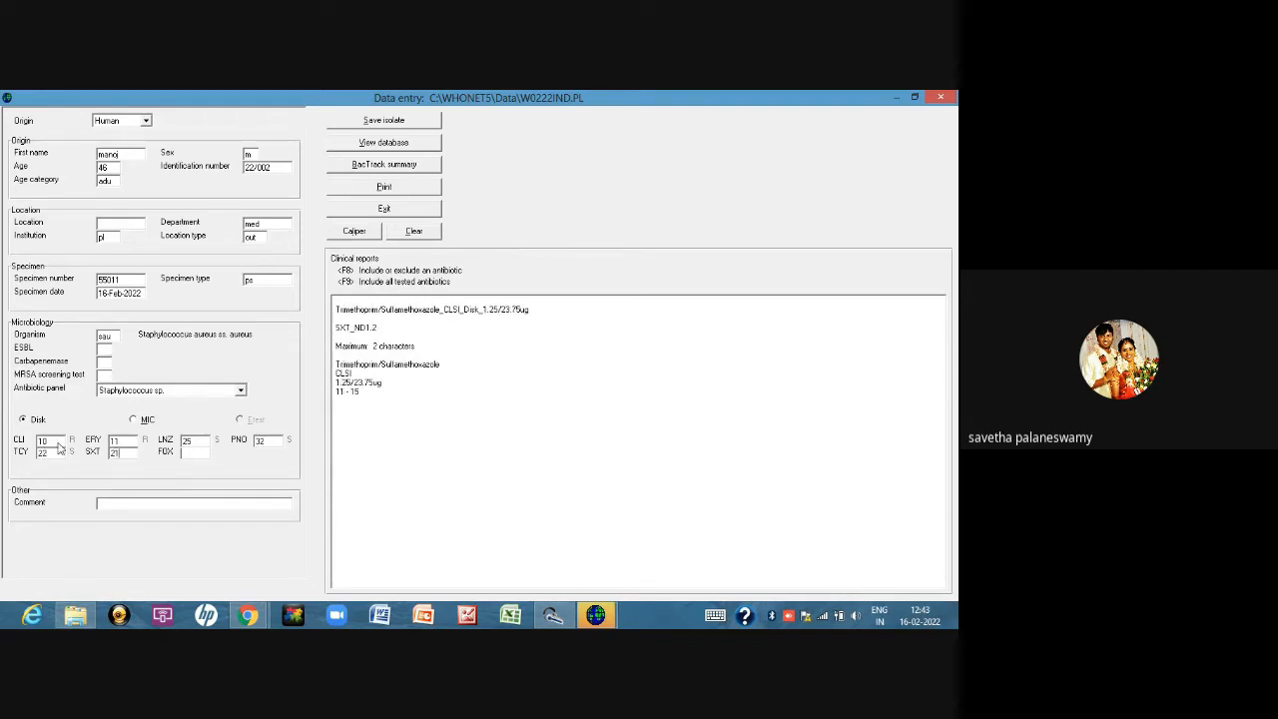
pyautogui.press('Return')
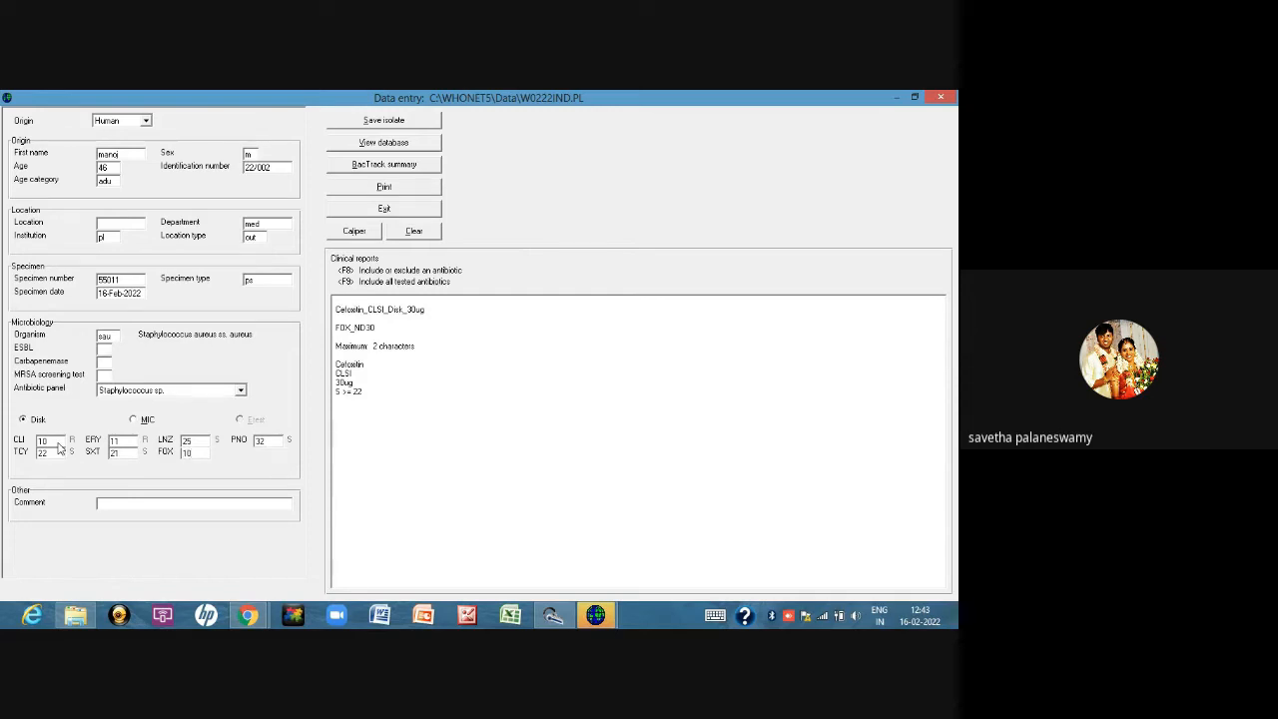
pyautogui.press('Return')
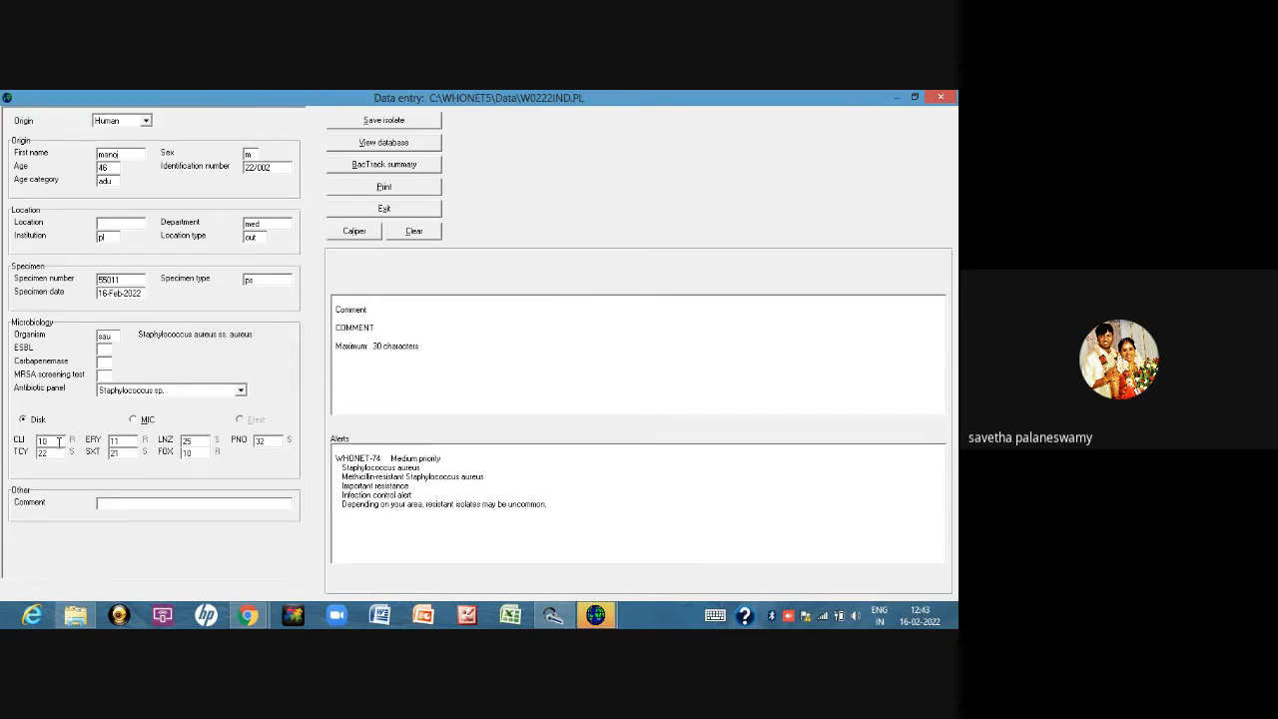
# Step: Switch to the MIC test method and enter a result of 1 for VAN (Vancomycin)
pyautogui.click(134, 420)
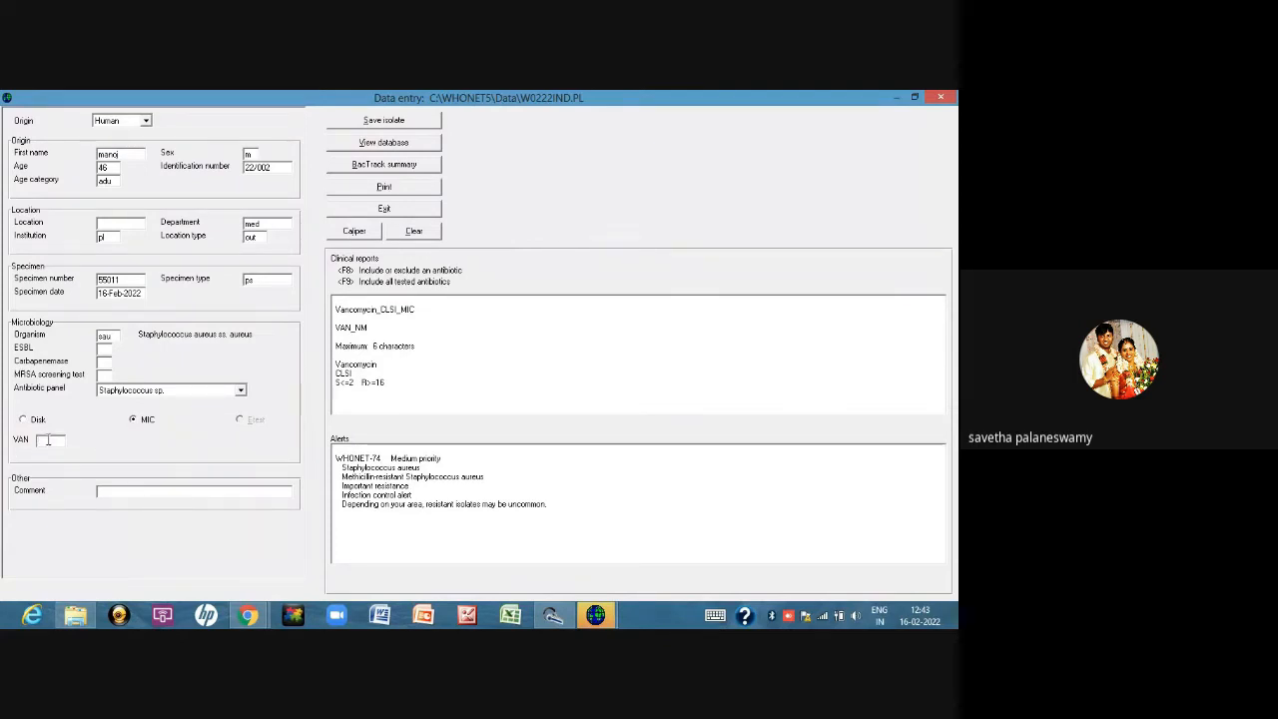
pyautogui.write('1')
pyautogui.press('Return')
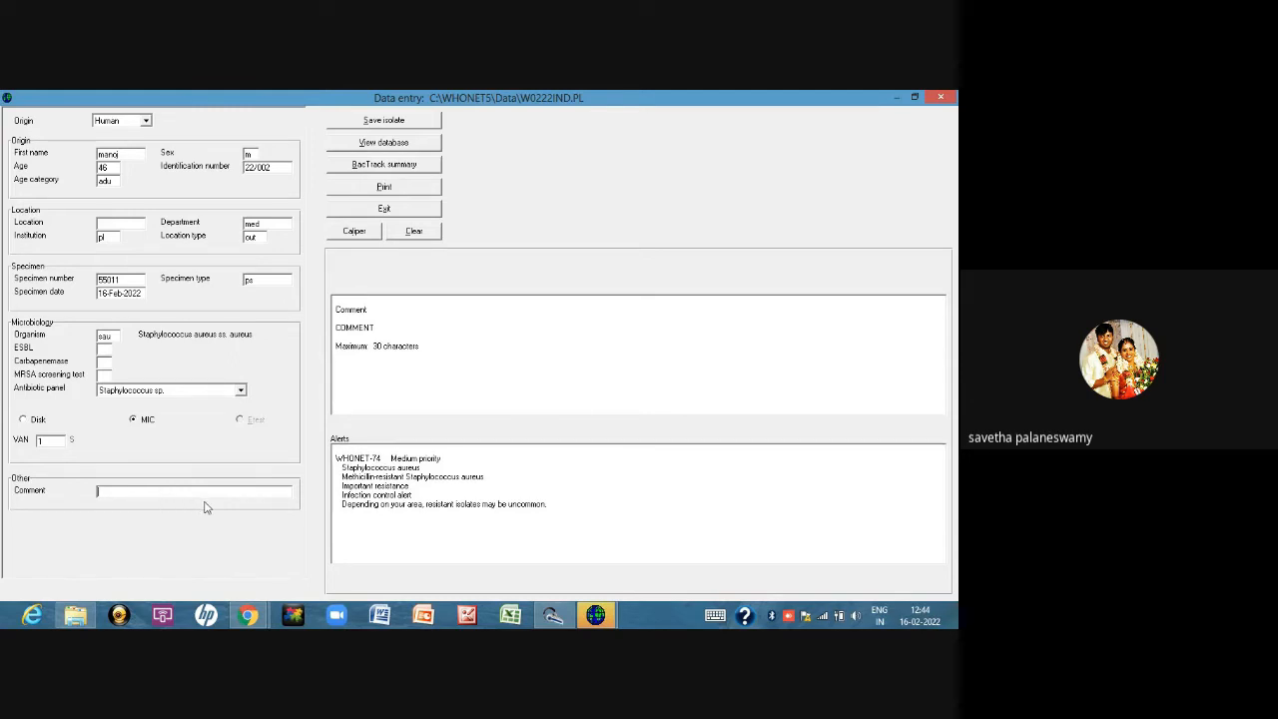
# Step: Save the Staphylococcus aureus isolate and continue with the same specimen
pyautogui.click(408, 122)
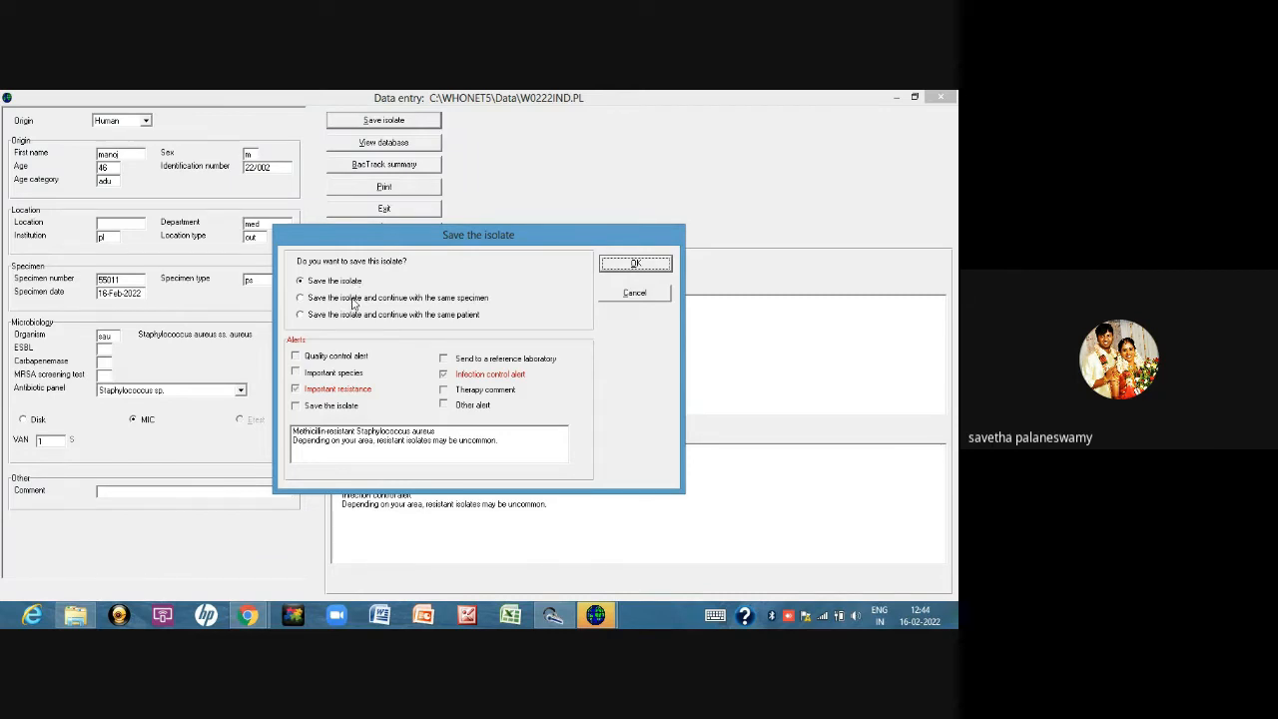
pyautogui.click(326, 300)
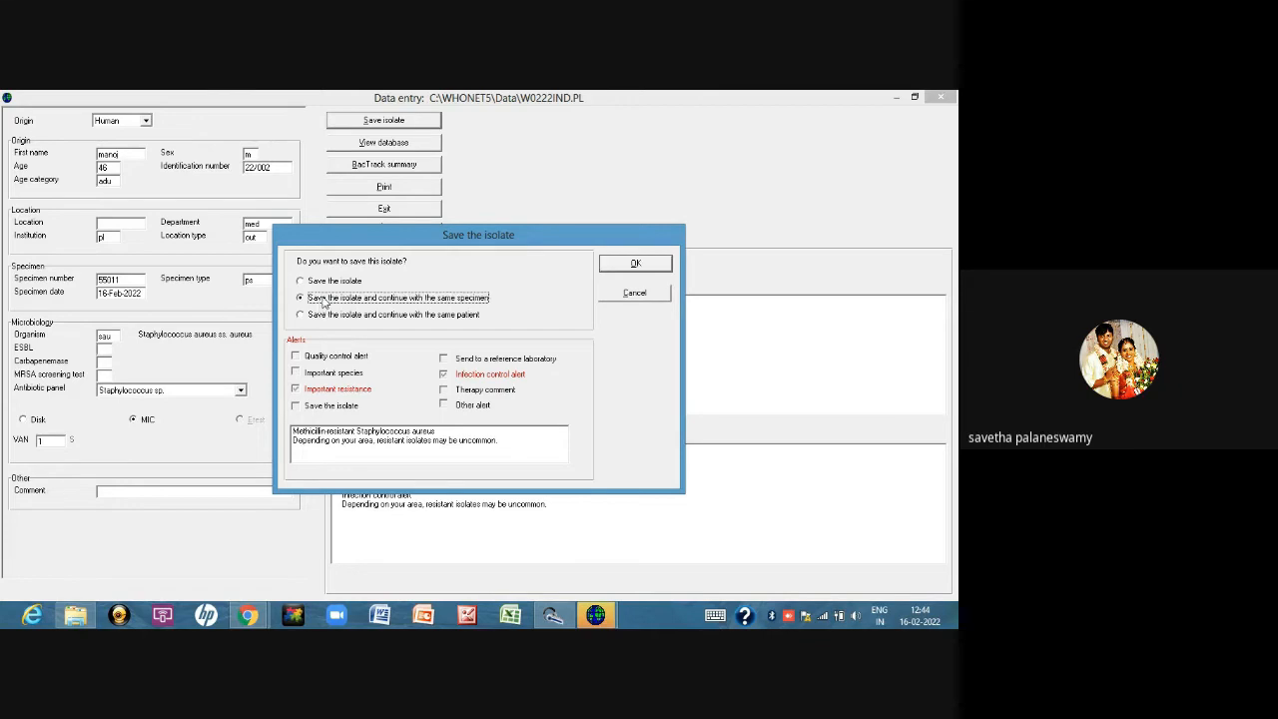
pyautogui.click(636, 264)
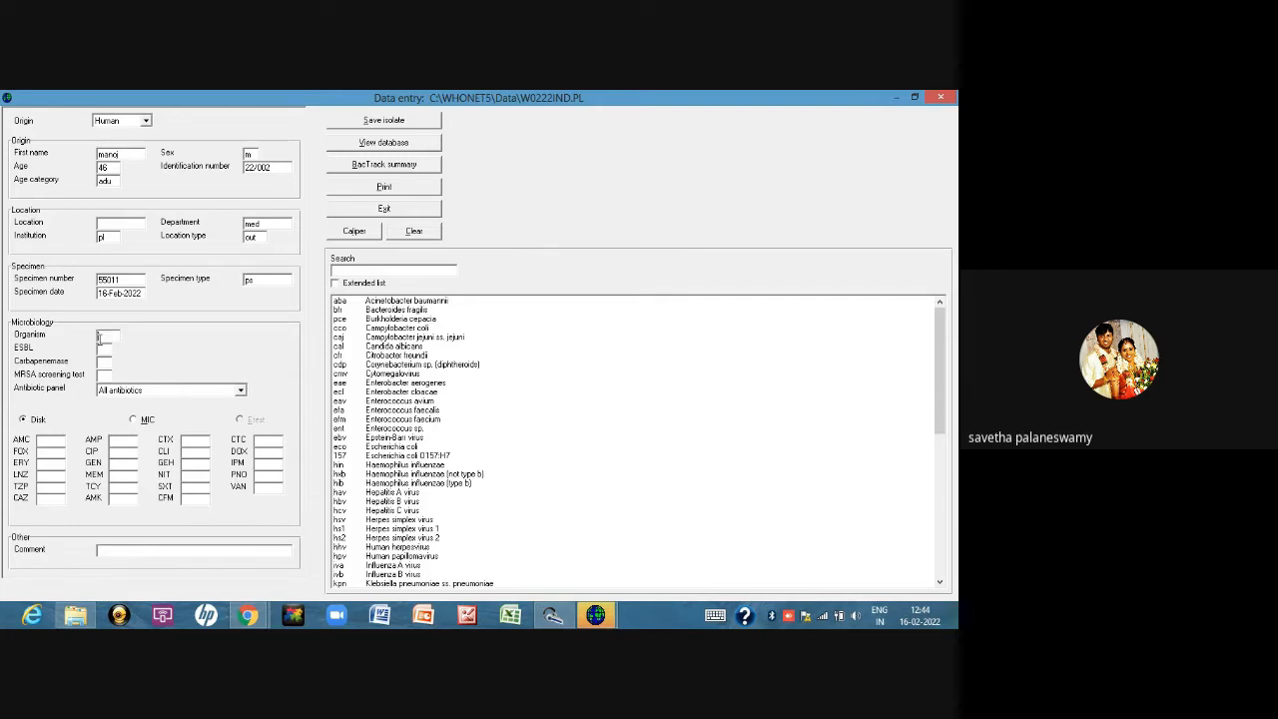
# Step: Set the organism to Pseudomonas aeruginosa (pae) and change the antibiotic panel to Non-fermenters
pyautogui.write('psa')
pyautogui.press('BackSpace')
pyautogui.press('BackSpace')
pyautogui.moveTo(944, 369); pyautogui.dragTo(957, 474)
pyautogui.moveTo(955, 489)
pyautogui.mouseDown()
pyautogui.moveTo(956, 513)
pyautogui.moveTo(957, 470)
pyautogui.mouseUp()
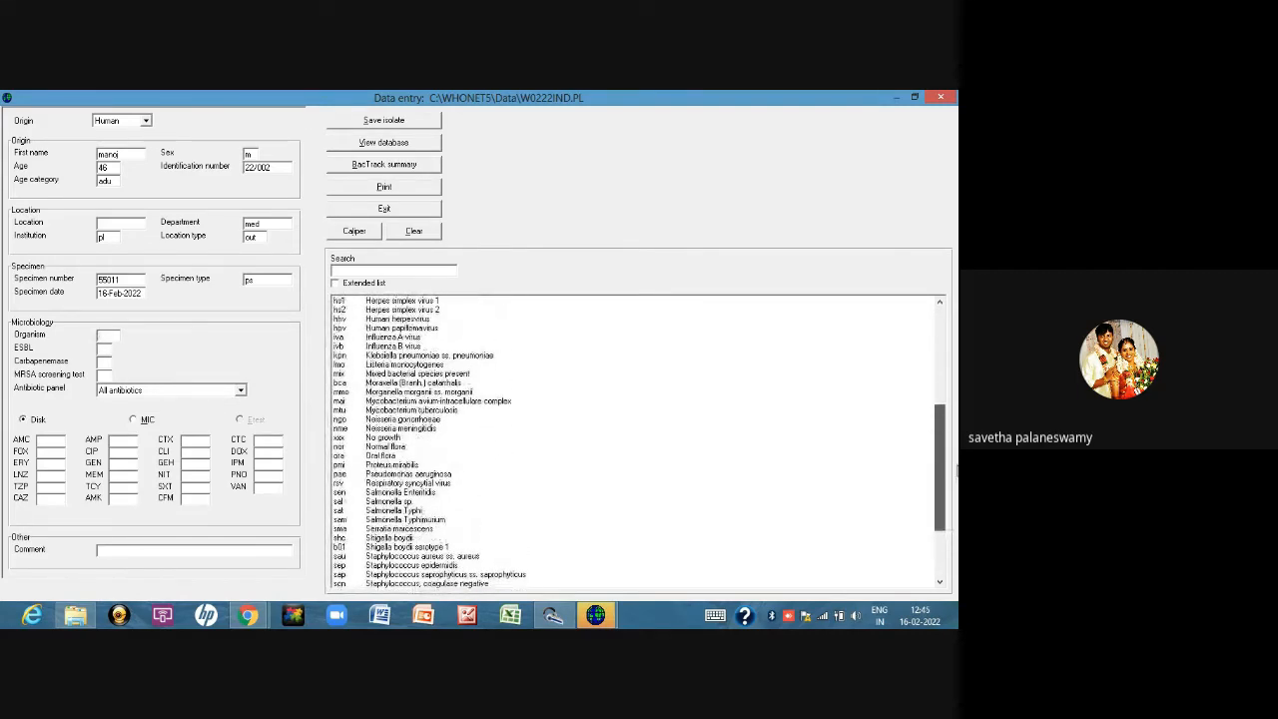
pyautogui.doubleClick(436, 476)
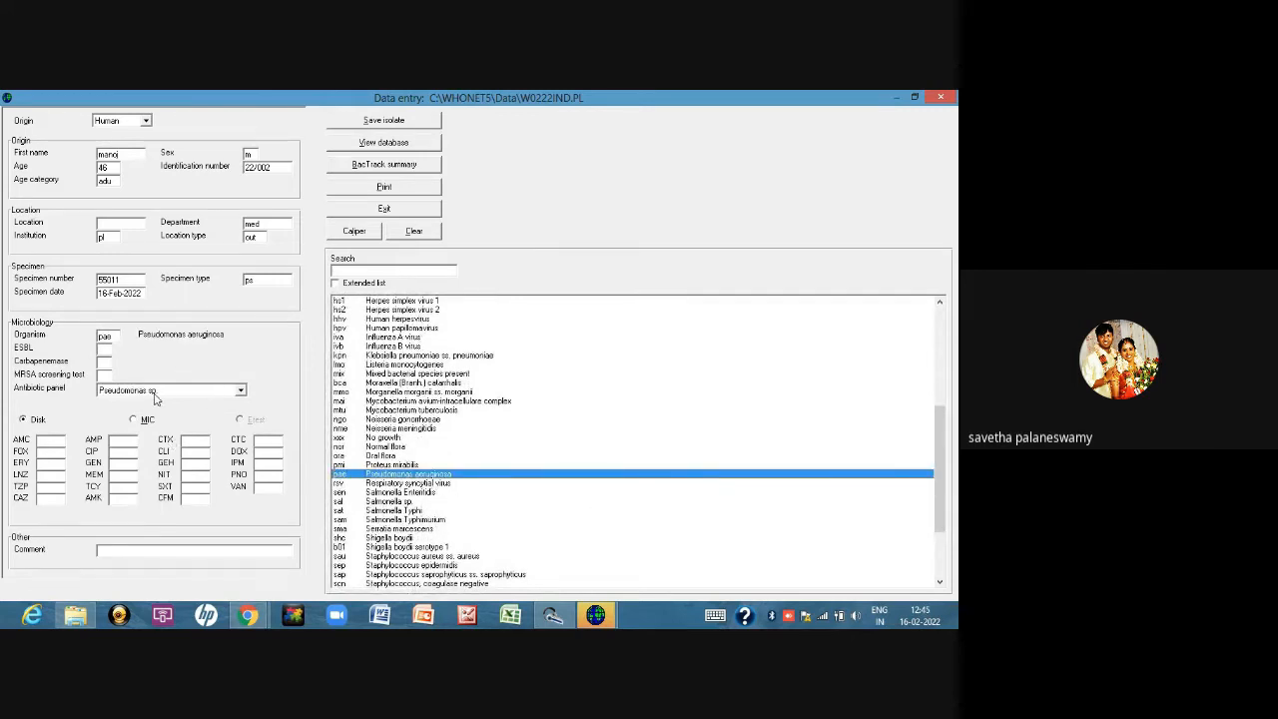
pyautogui.click(240, 391)
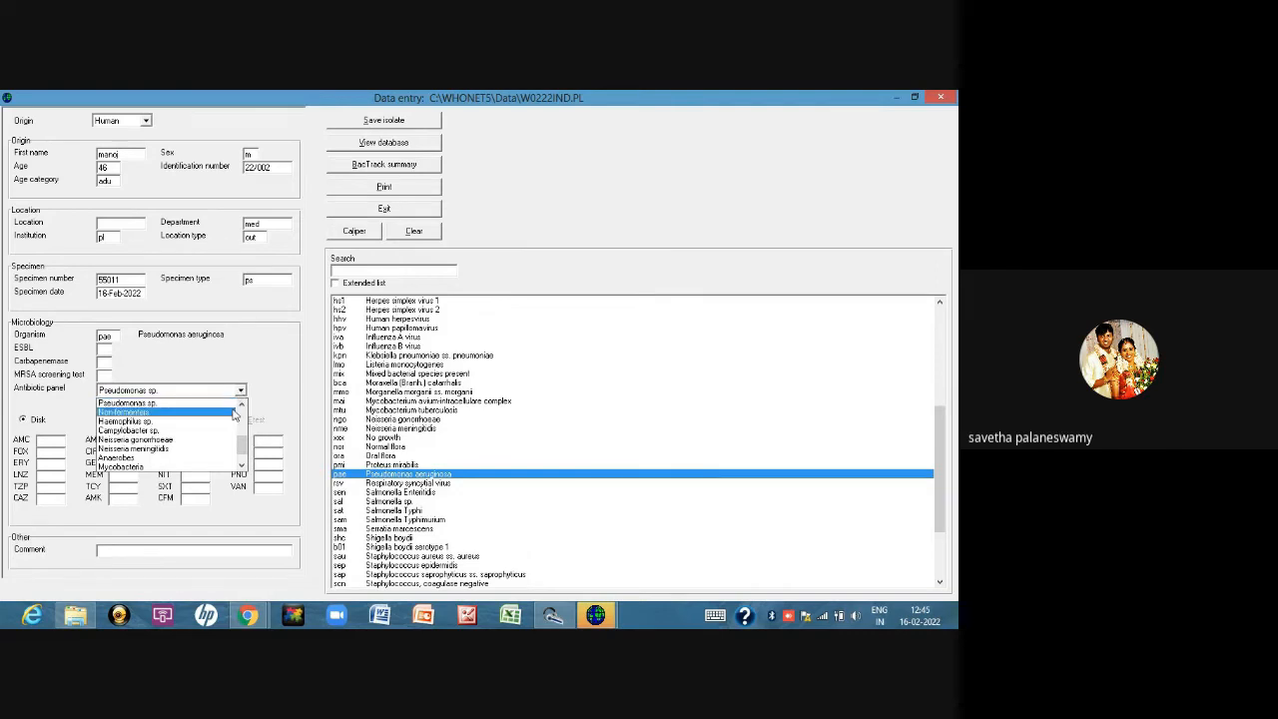
pyautogui.click(234, 413)
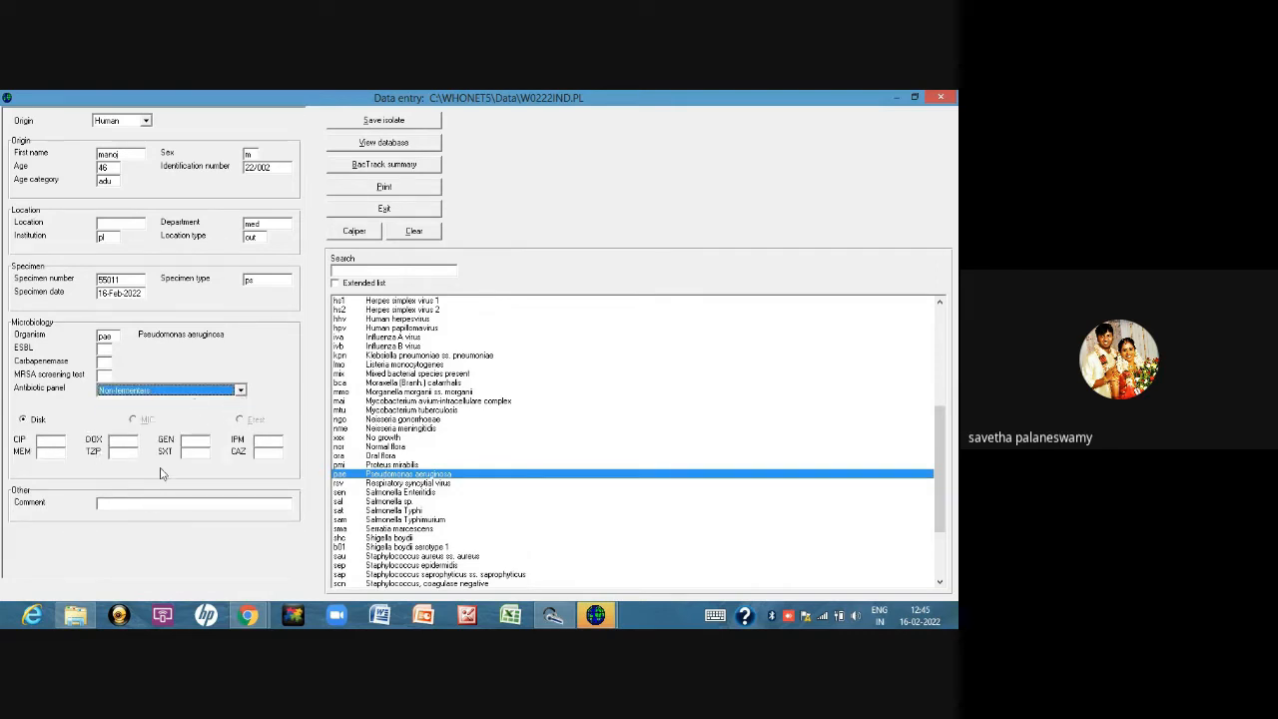
# Step: Save the Pseudomonas aeruginosa isolate without disk results and without continuing the same specimen or patient
pyautogui.click(45, 440)
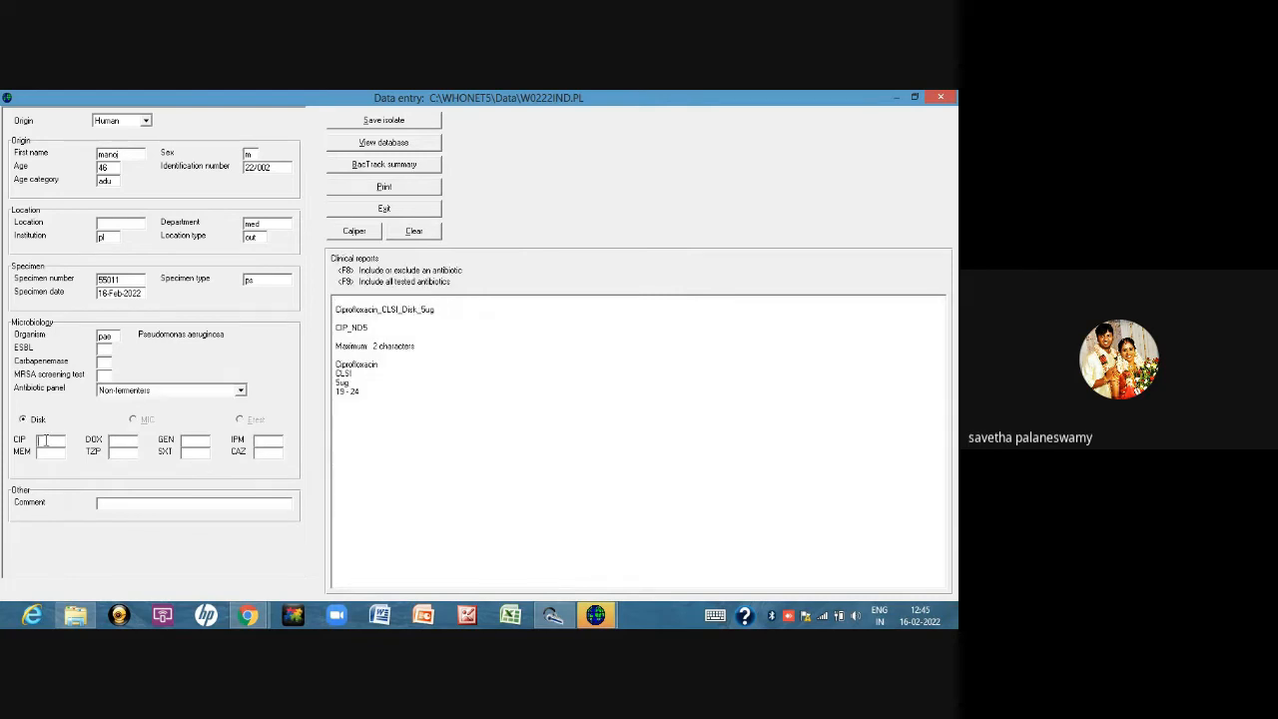
pyautogui.click(393, 121)
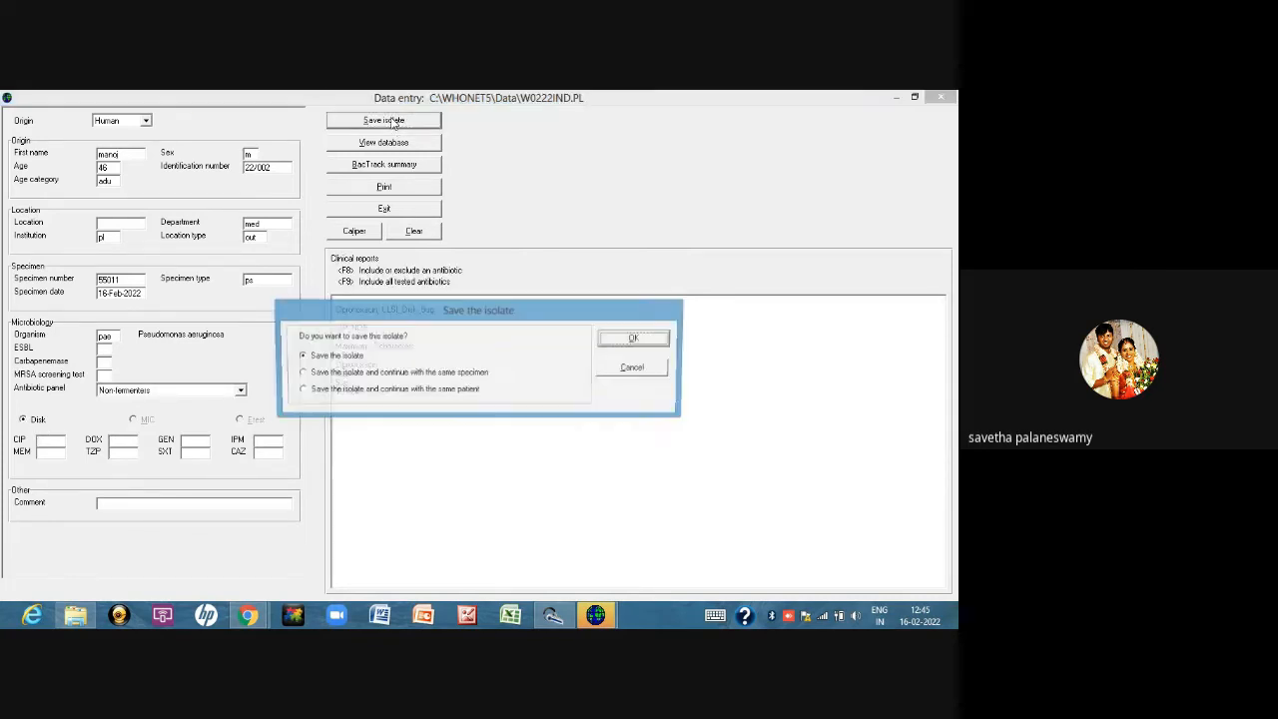
pyautogui.click(629, 341)
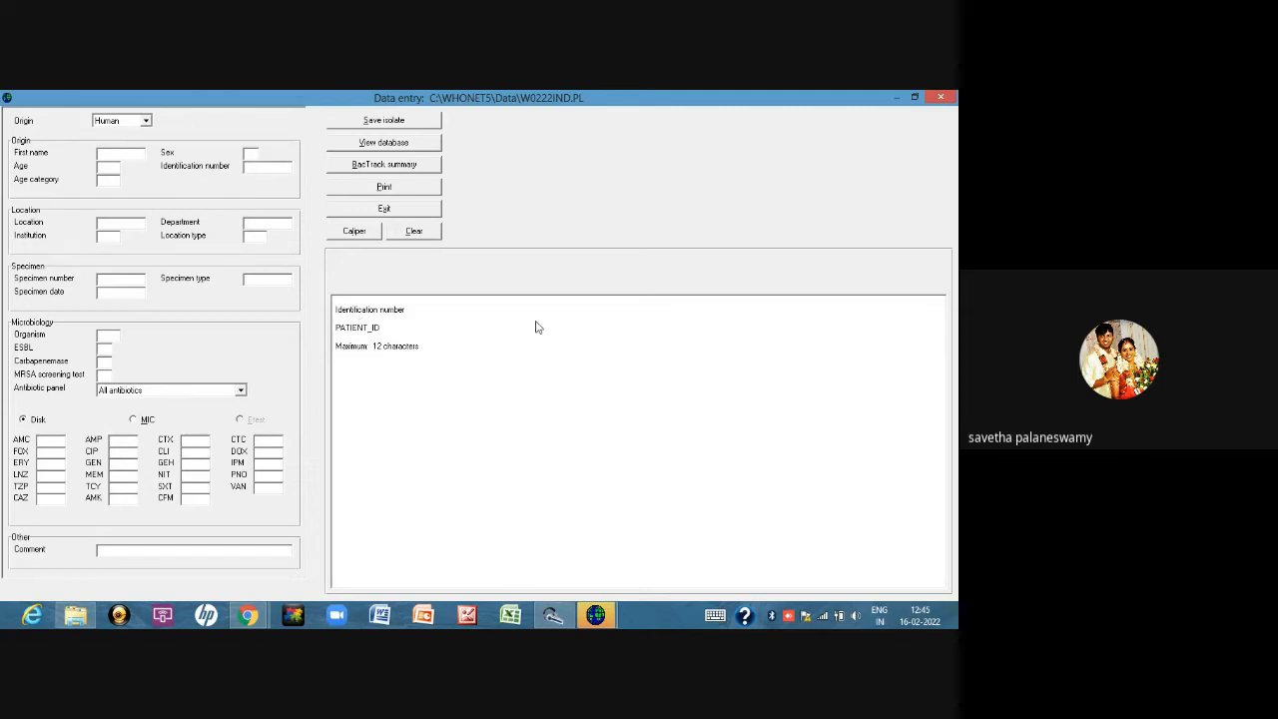
# Step: Enter the new patient's first name, sex male, age 87, age category adult and identification number
pyautogui.click(121, 152)
pyautogui.click(253, 152)
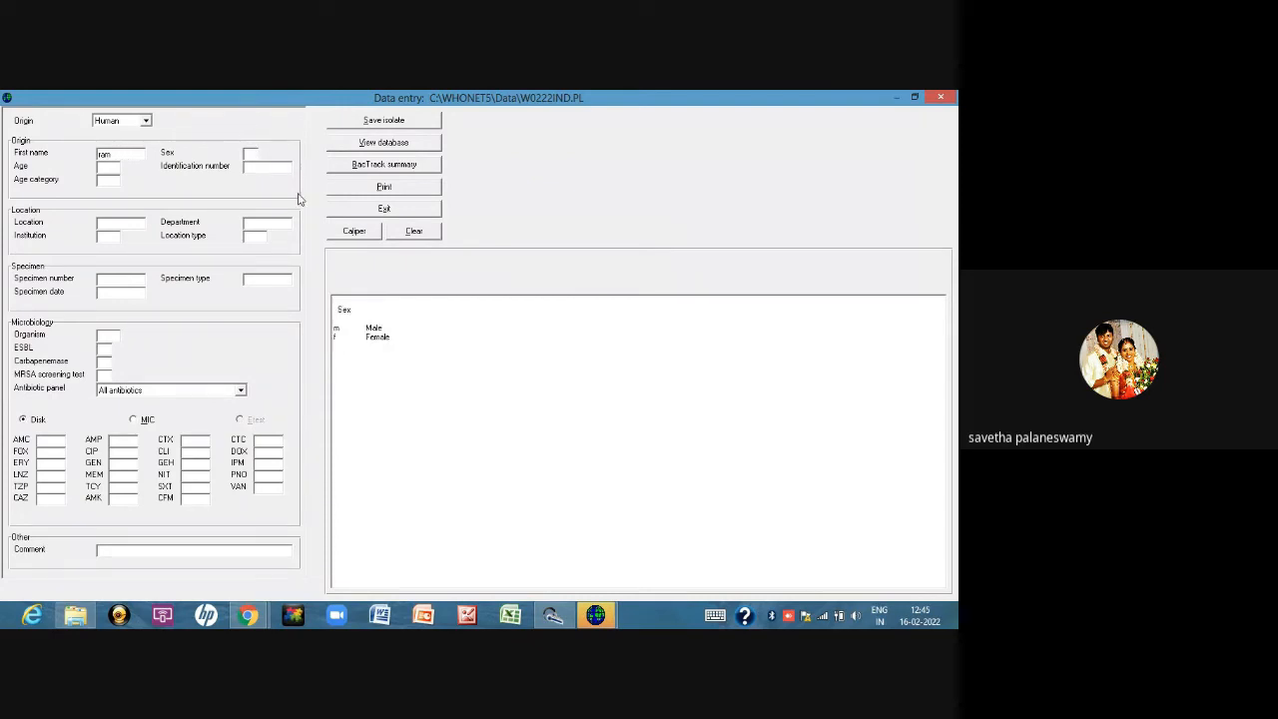
pyautogui.doubleClick(374, 330)
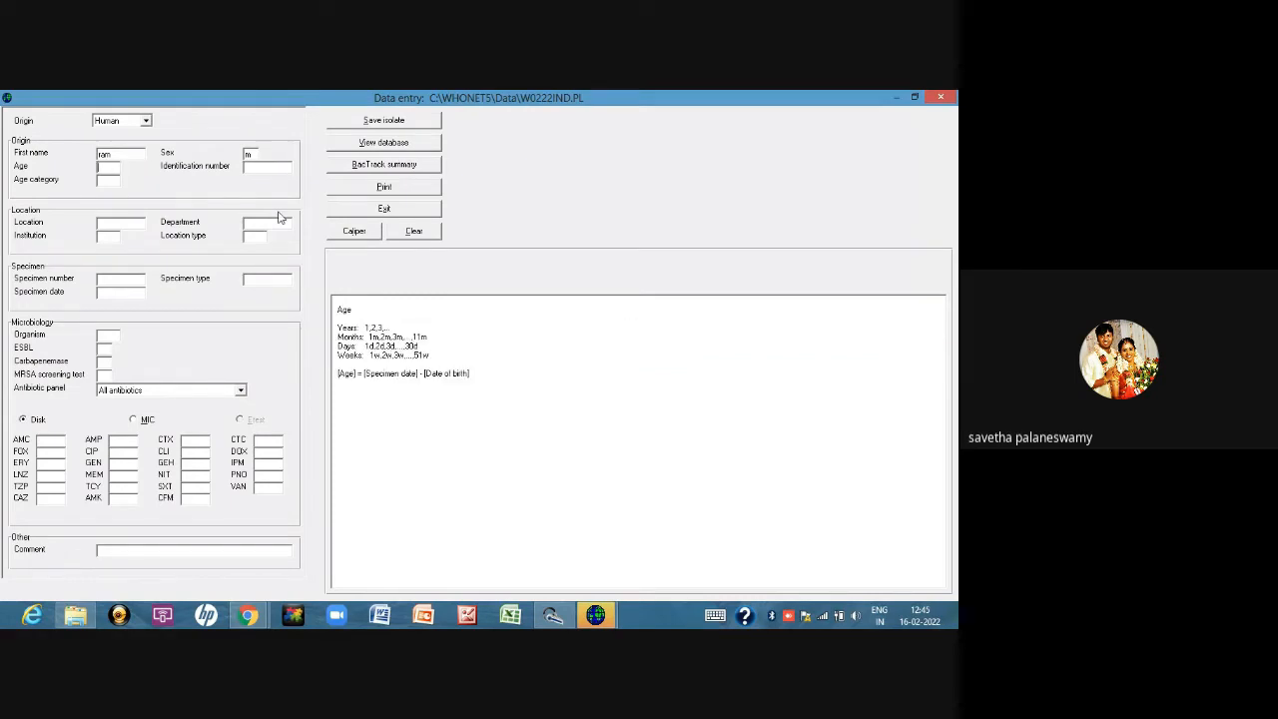
pyautogui.press('Return')
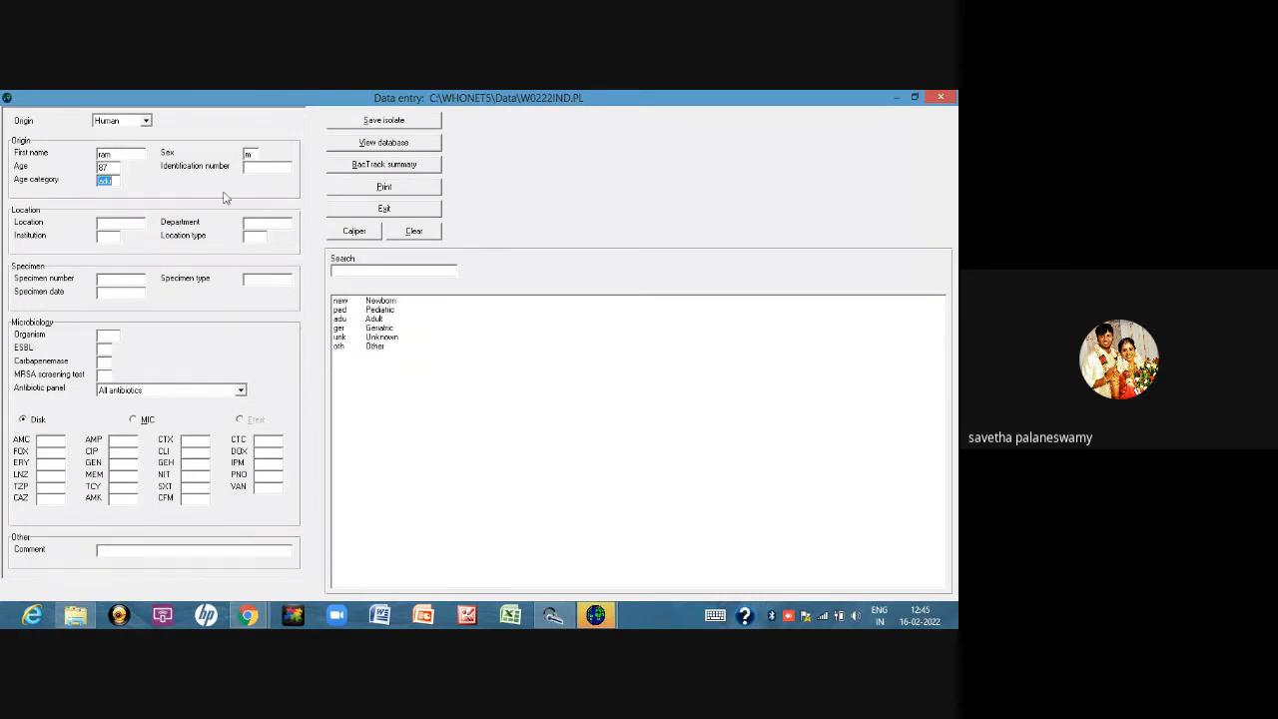
pyautogui.click(256, 156)
pyautogui.click(266, 170)
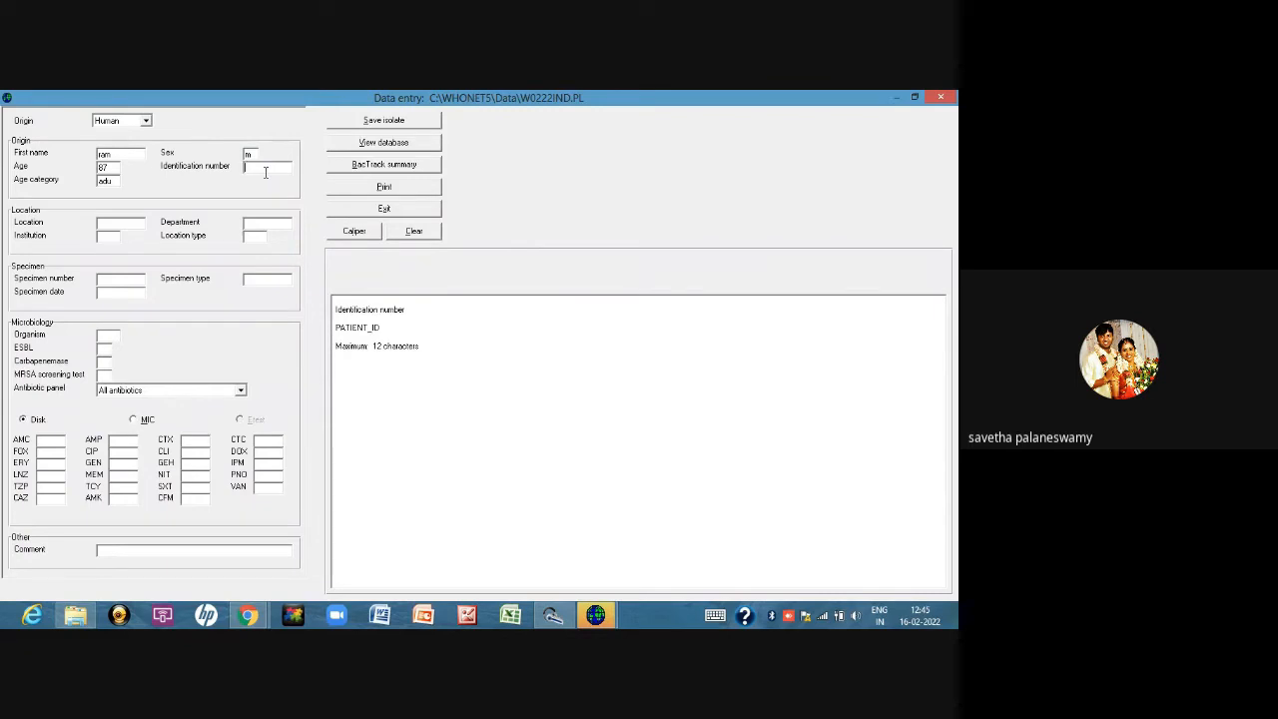
pyautogui.write('22/003')
# Step: Leave the location blank and set the patient's department to Medicine (med)
pyautogui.click(130, 219)
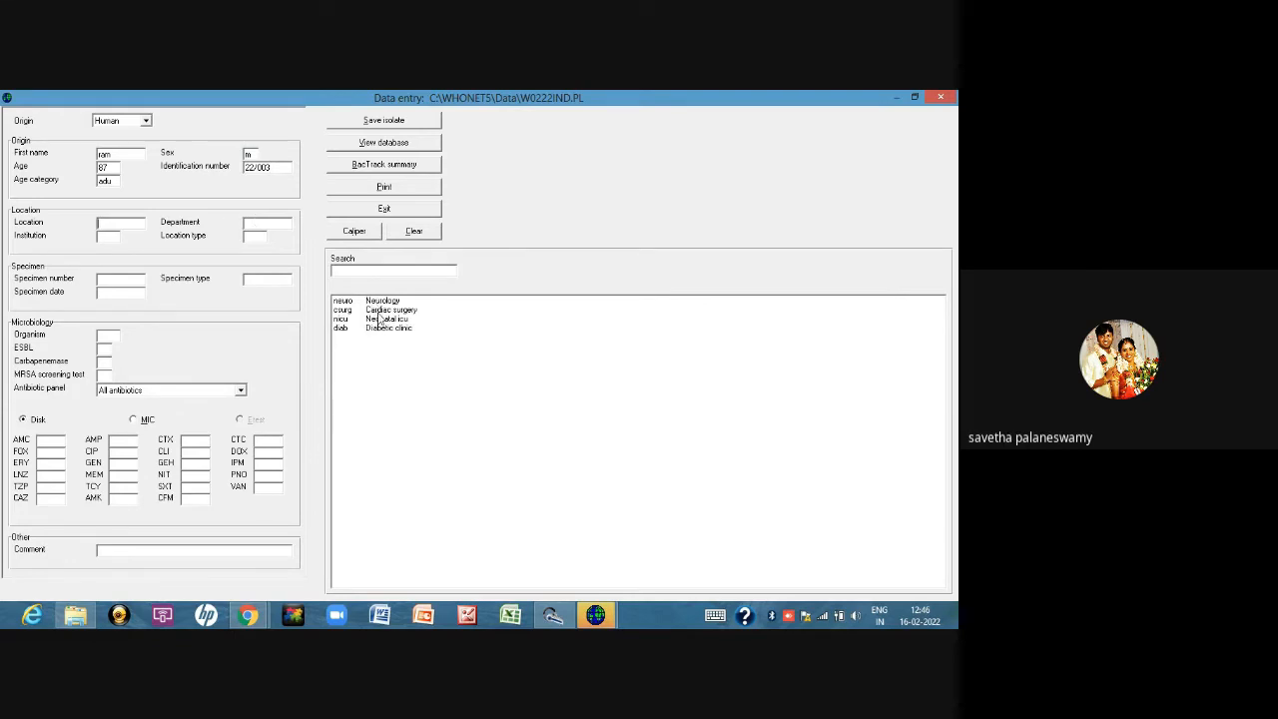
pyautogui.click(269, 225)
pyautogui.click(393, 301)
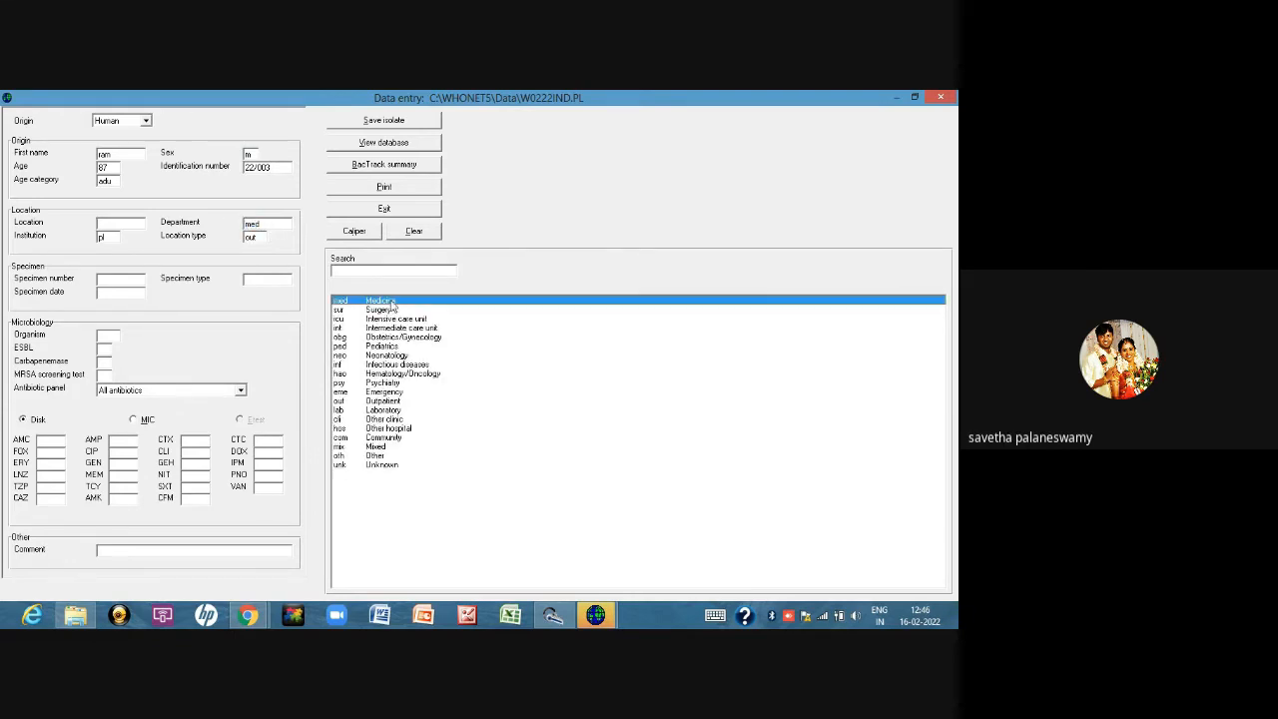
# Step: Enter the specimen number, specimen type ur and specimen date 16/02/22
pyautogui.click(125, 279)
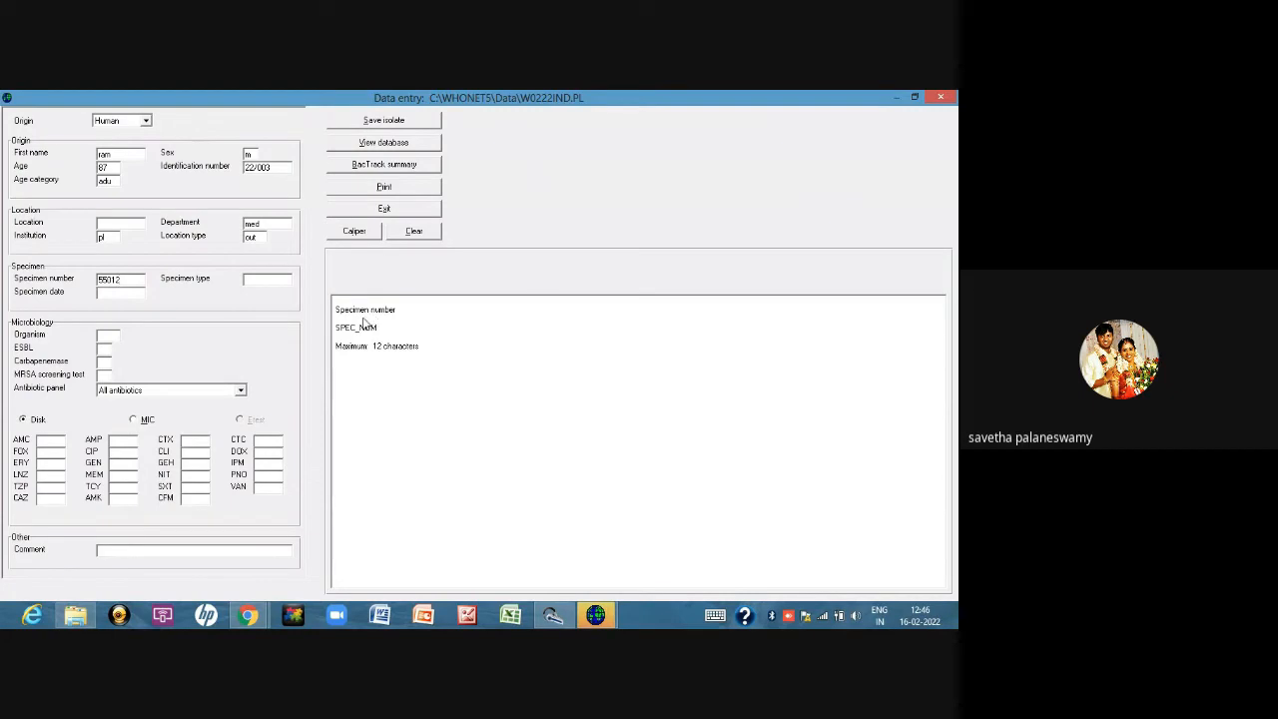
pyautogui.click(281, 279)
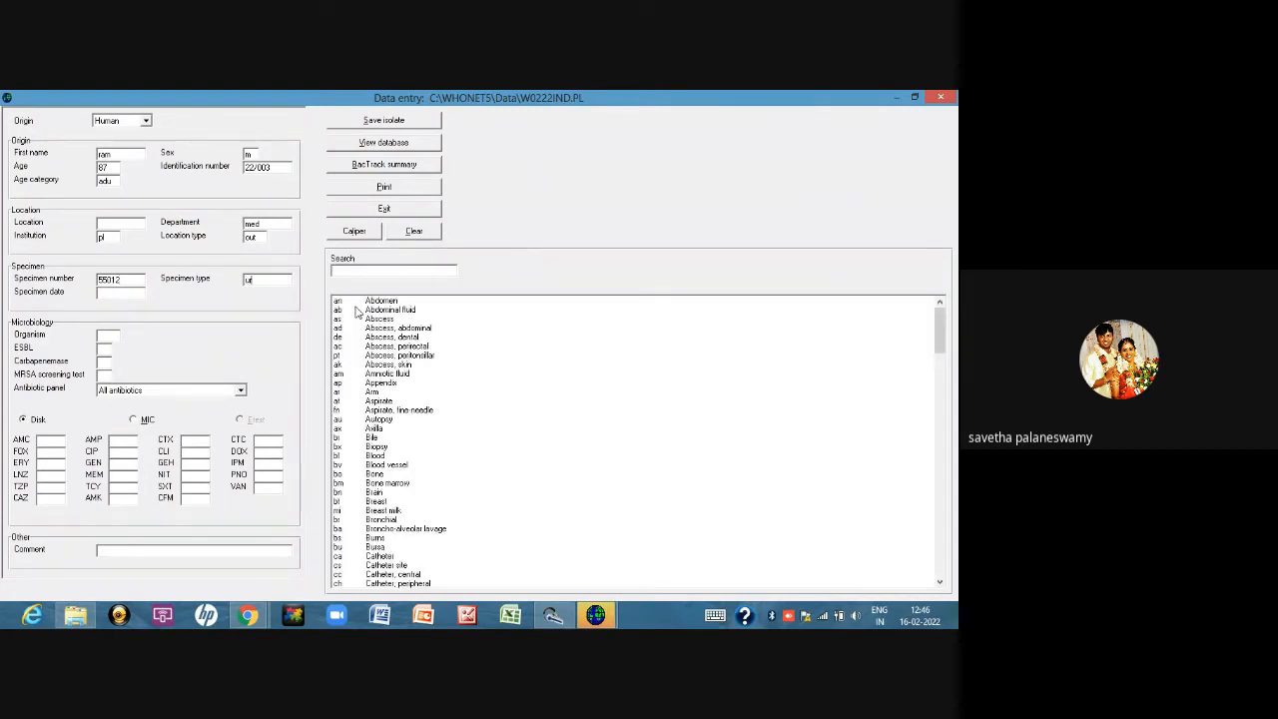
pyautogui.scroll(-5, 356, 313)
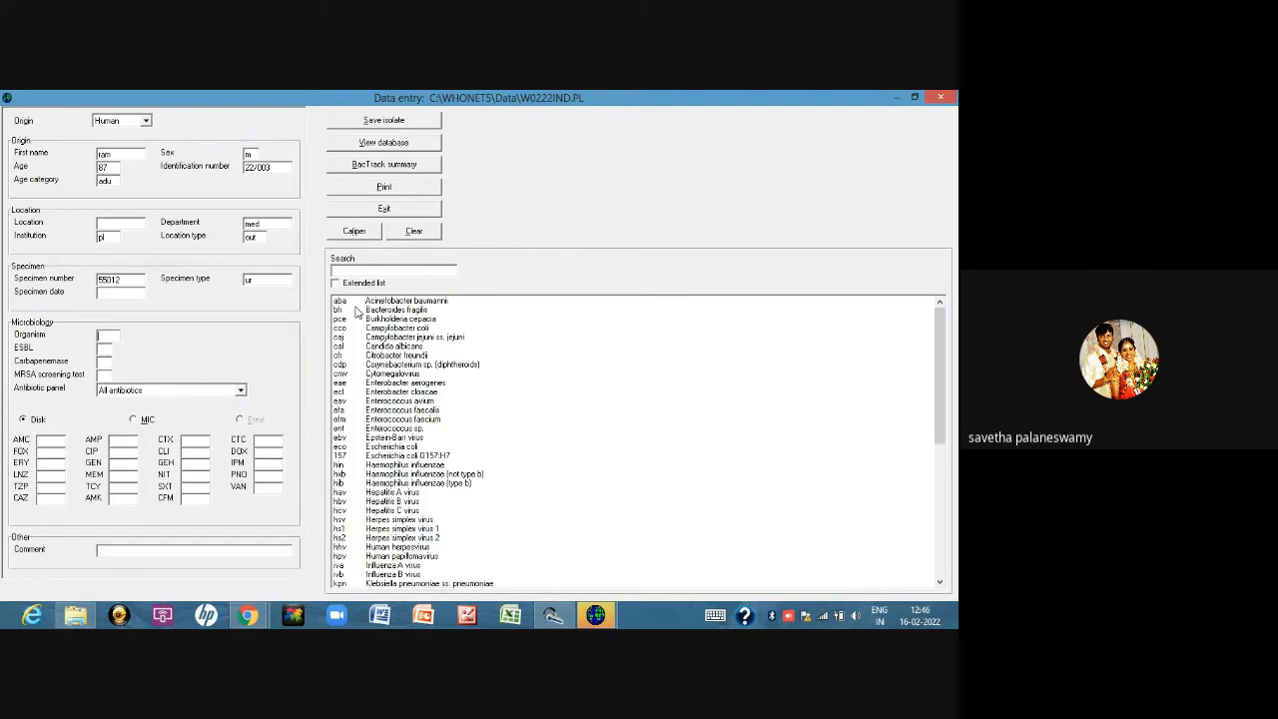
pyautogui.click(118, 293)
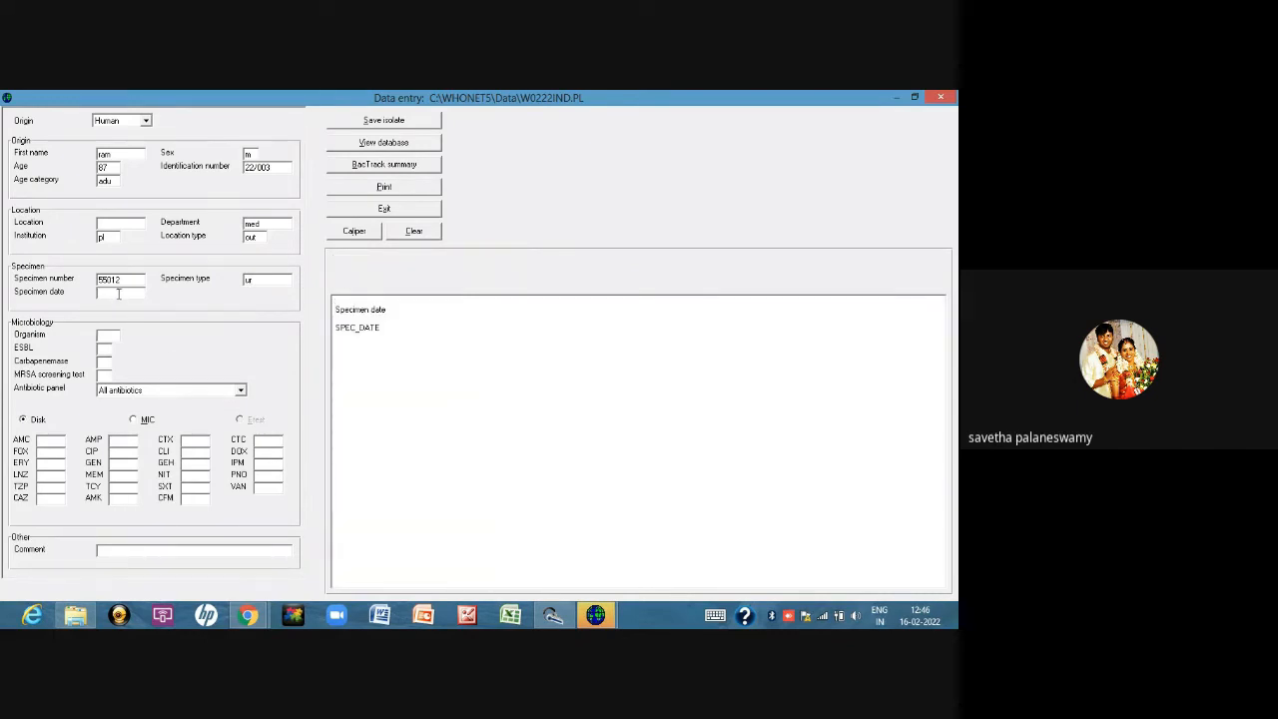
pyautogui.write('16/02/22')
pyautogui.press('Tab')
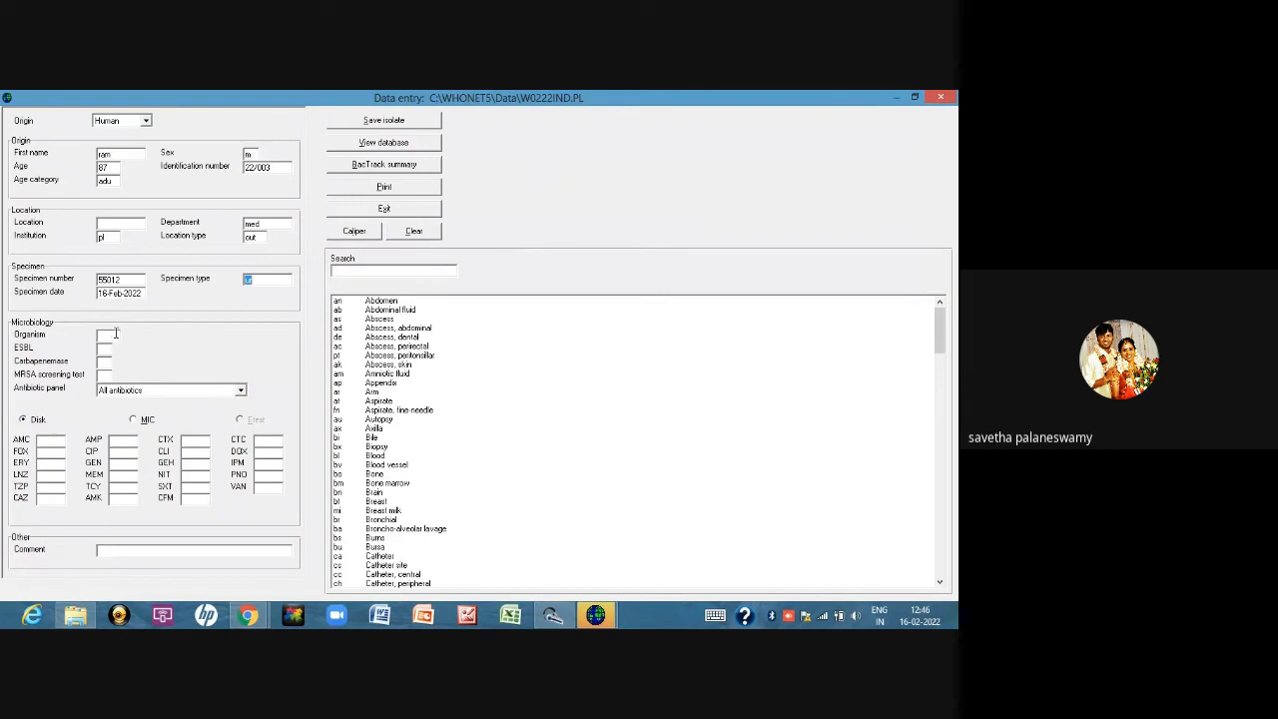
# Step: Set the organism to Proteus vulgaris (pvu) from the extended organism list
pyautogui.click(111, 337)
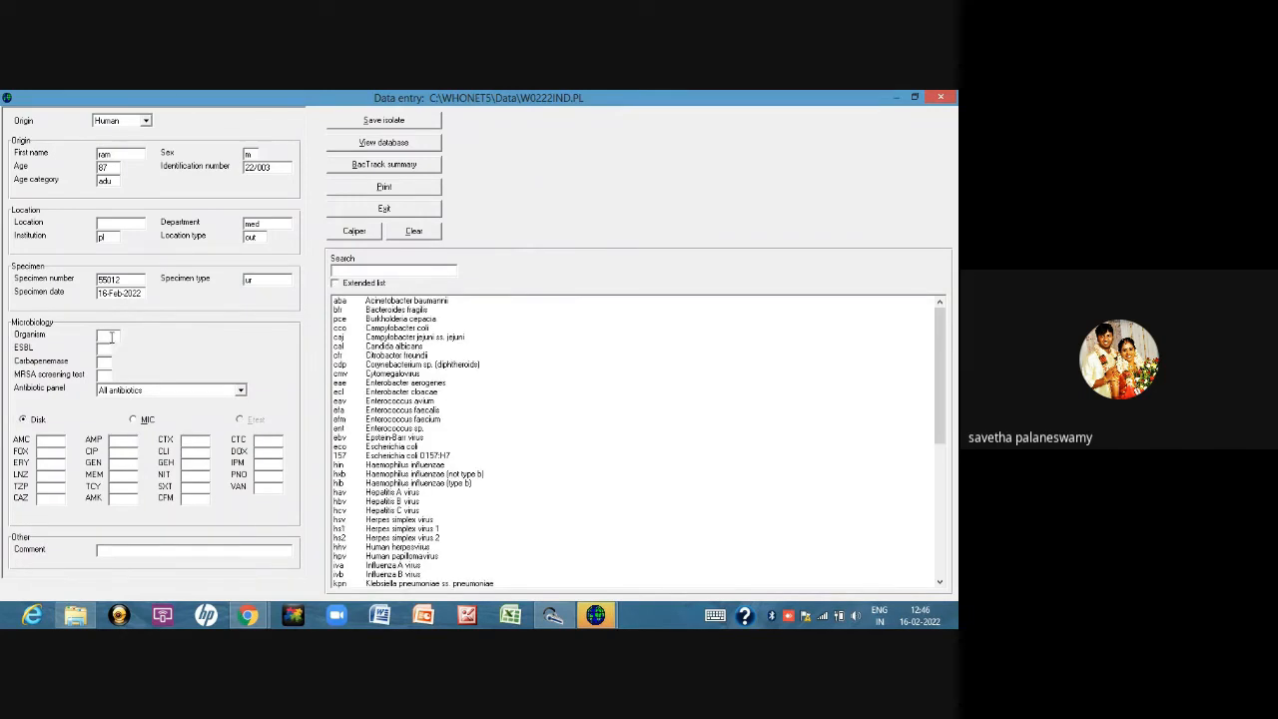
pyautogui.moveTo(937, 357); pyautogui.dragTo(952, 509)
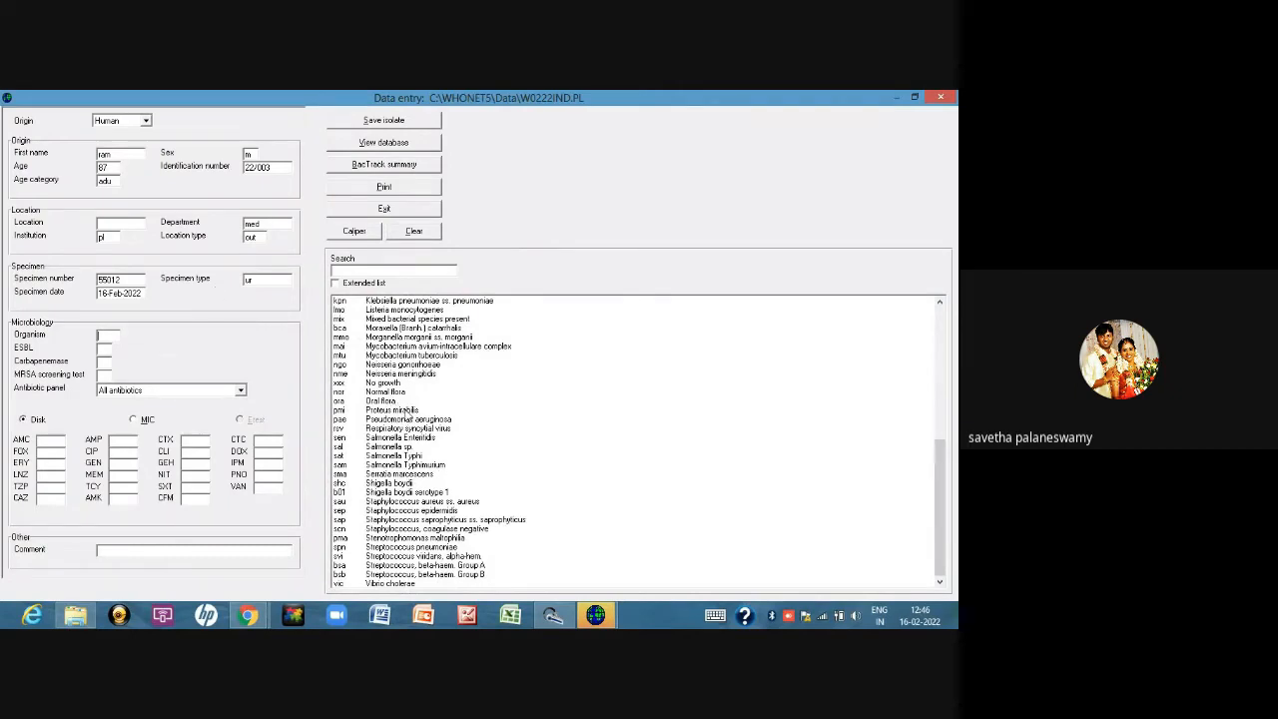
pyautogui.click(336, 284)
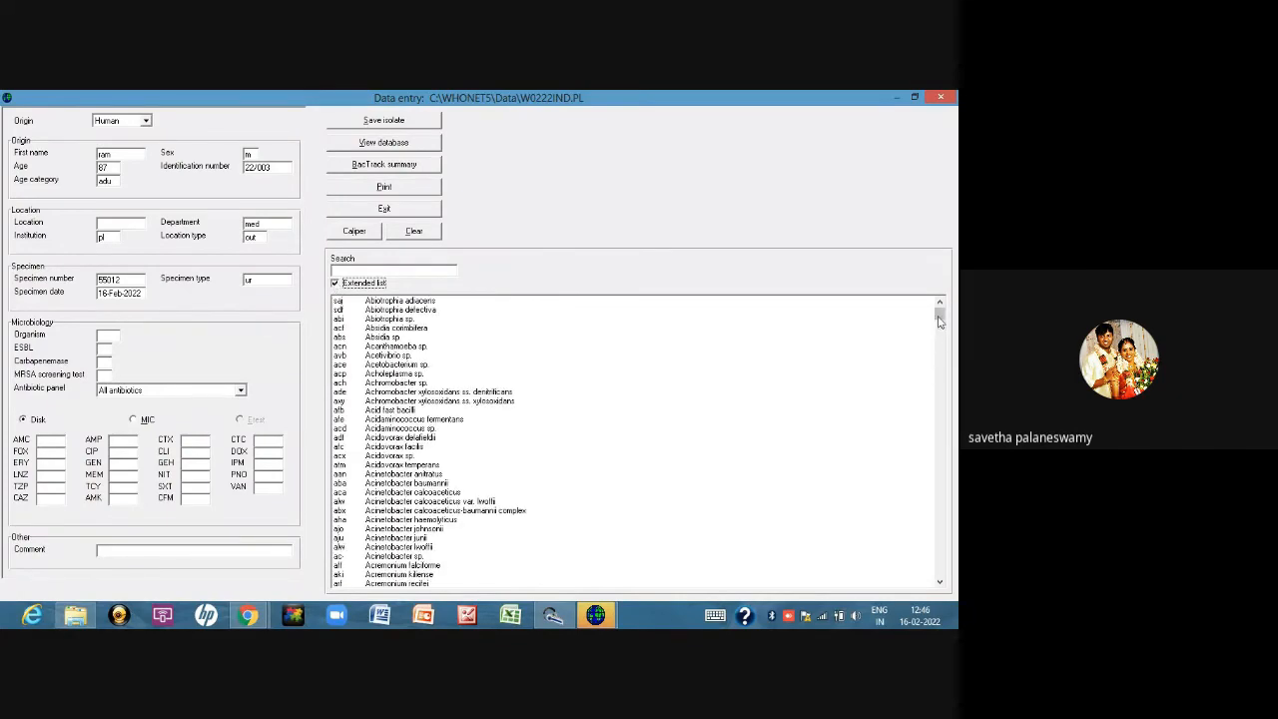
pyautogui.moveTo(938, 313); pyautogui.dragTo(941, 487)
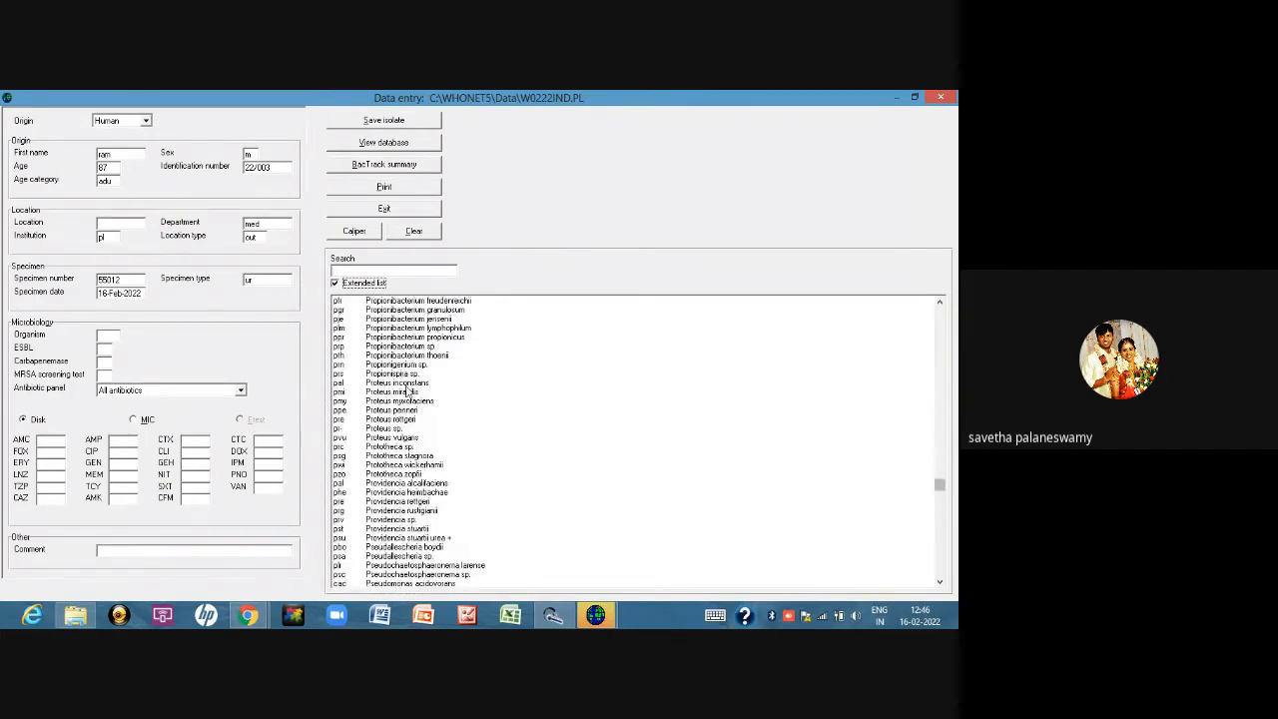
pyautogui.doubleClick(417, 440)
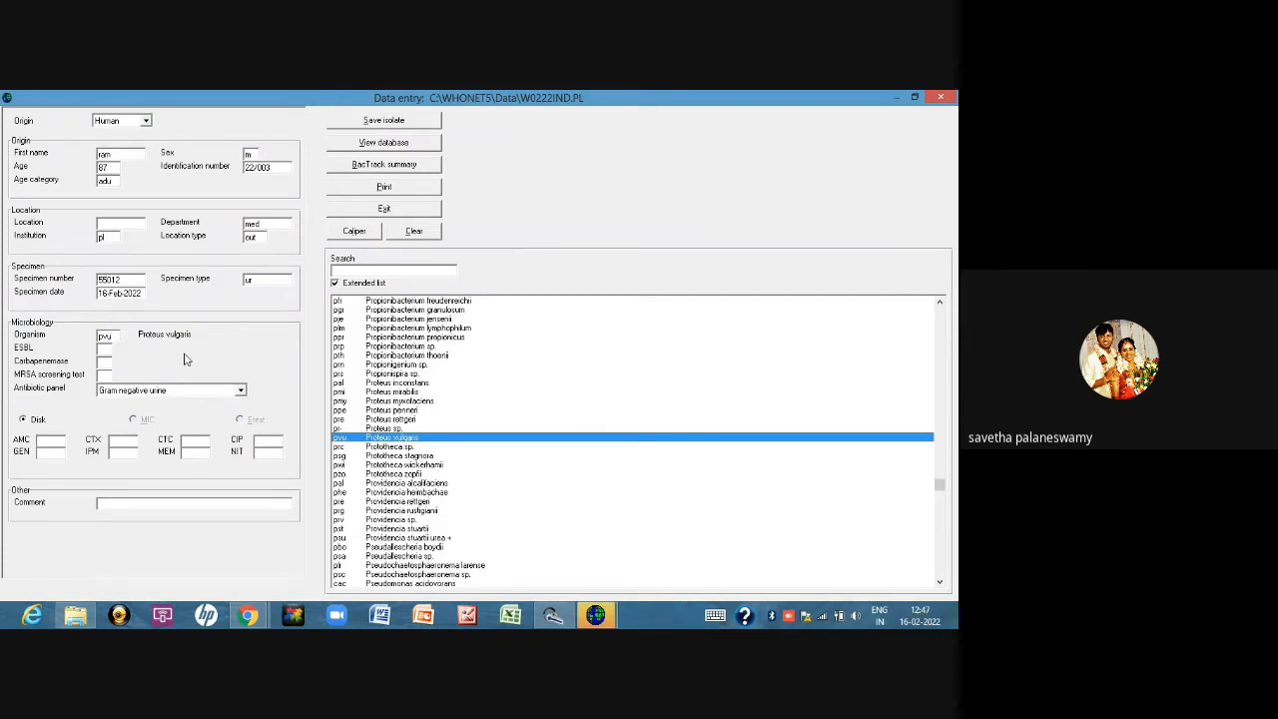
# Step: Enter disk results of 11 for AMC, 27 for CTX, 30 for CTC and 28 for CIP
pyautogui.click(64, 437)
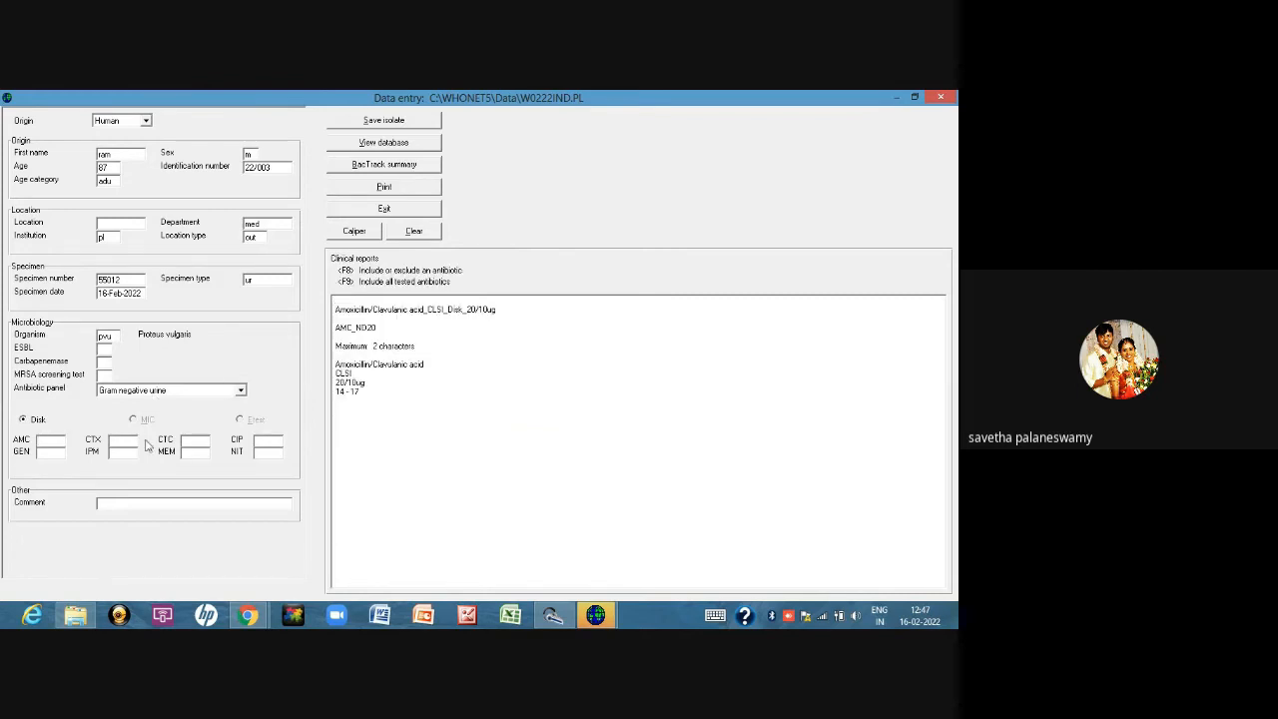
pyautogui.write('11')
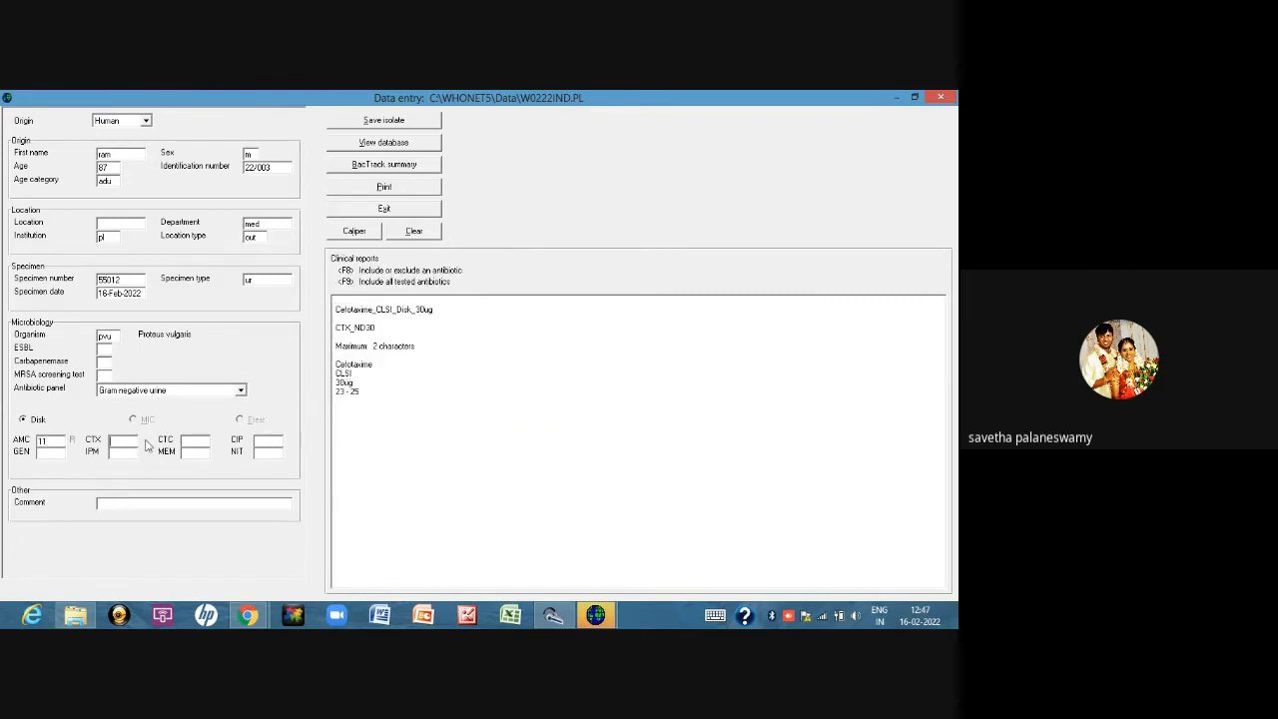
pyautogui.press('Return')
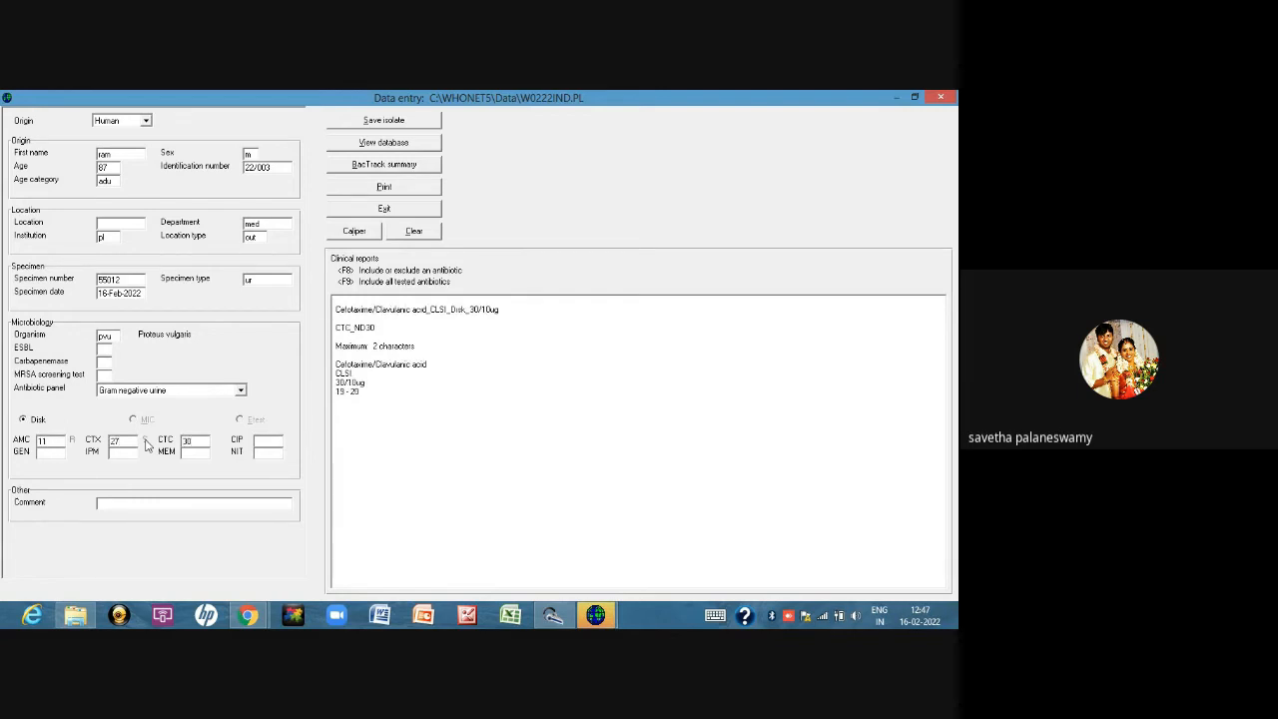
pyautogui.press('Return')
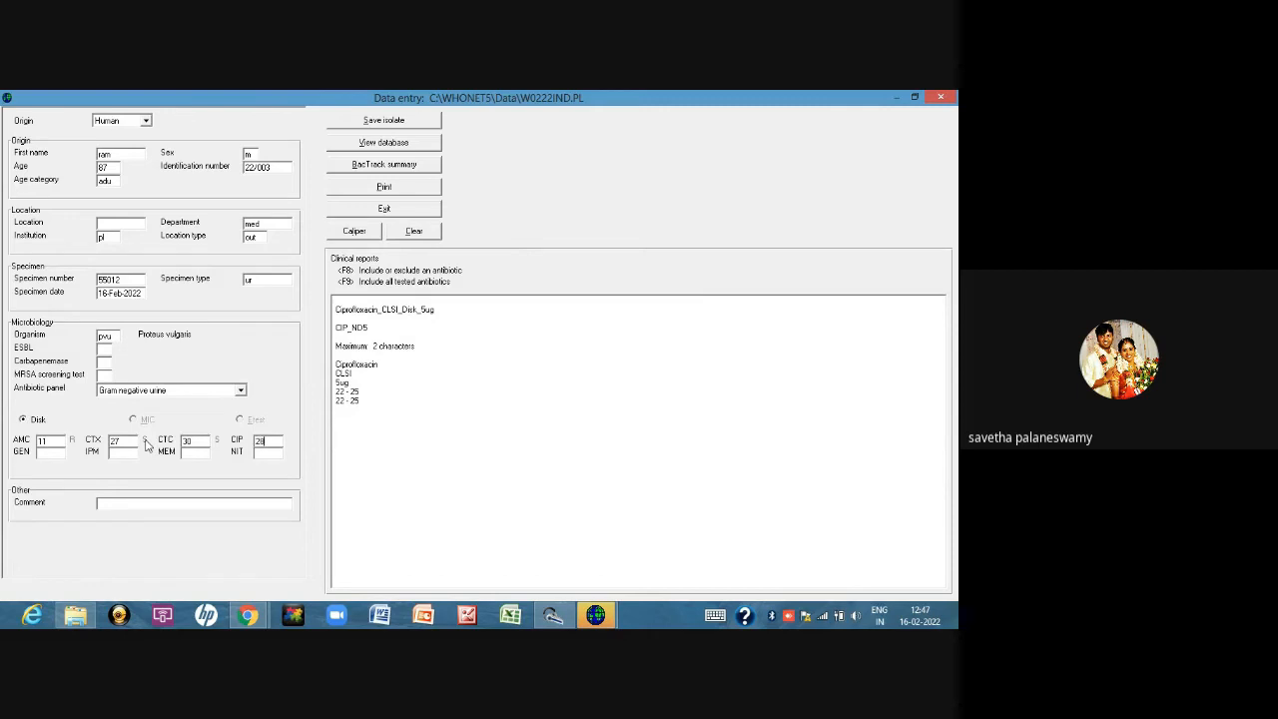
pyautogui.press('Return')
# Step: Enter disk results of 22 for GEN, 27 for IPM, 30 for MEM and 10 for NIT
pyautogui.write('22')
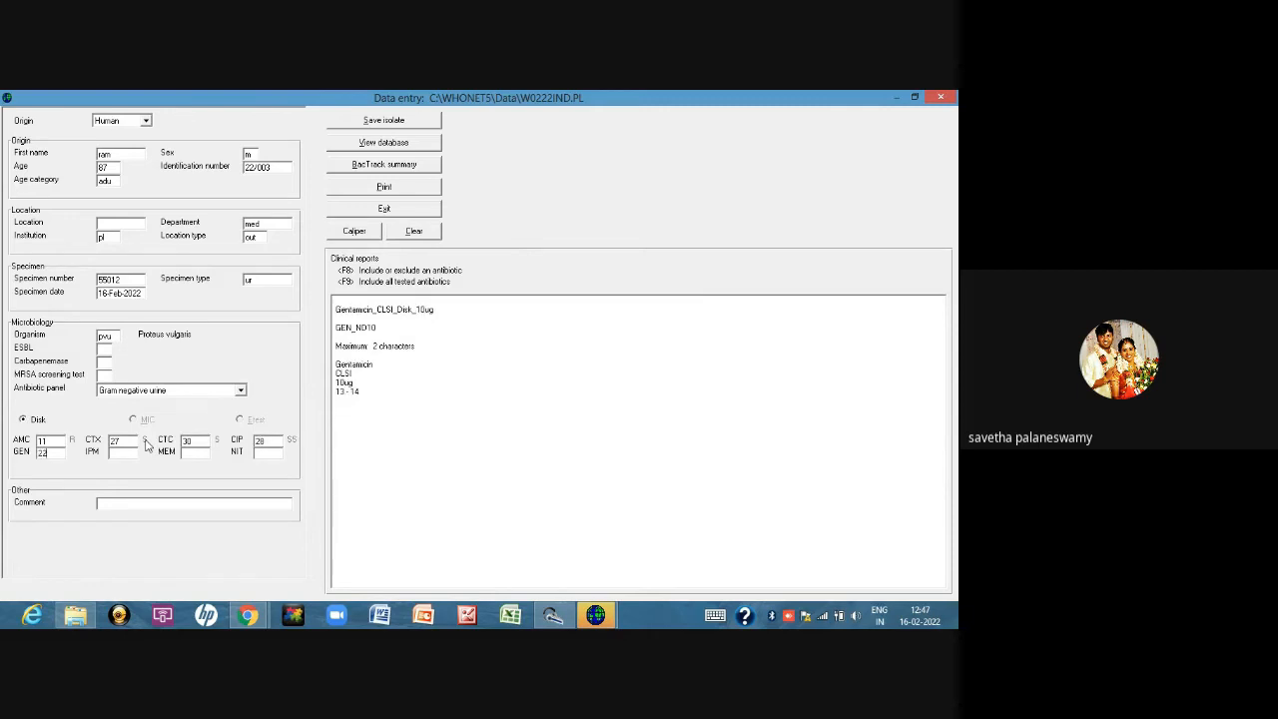
pyautogui.press('Return')
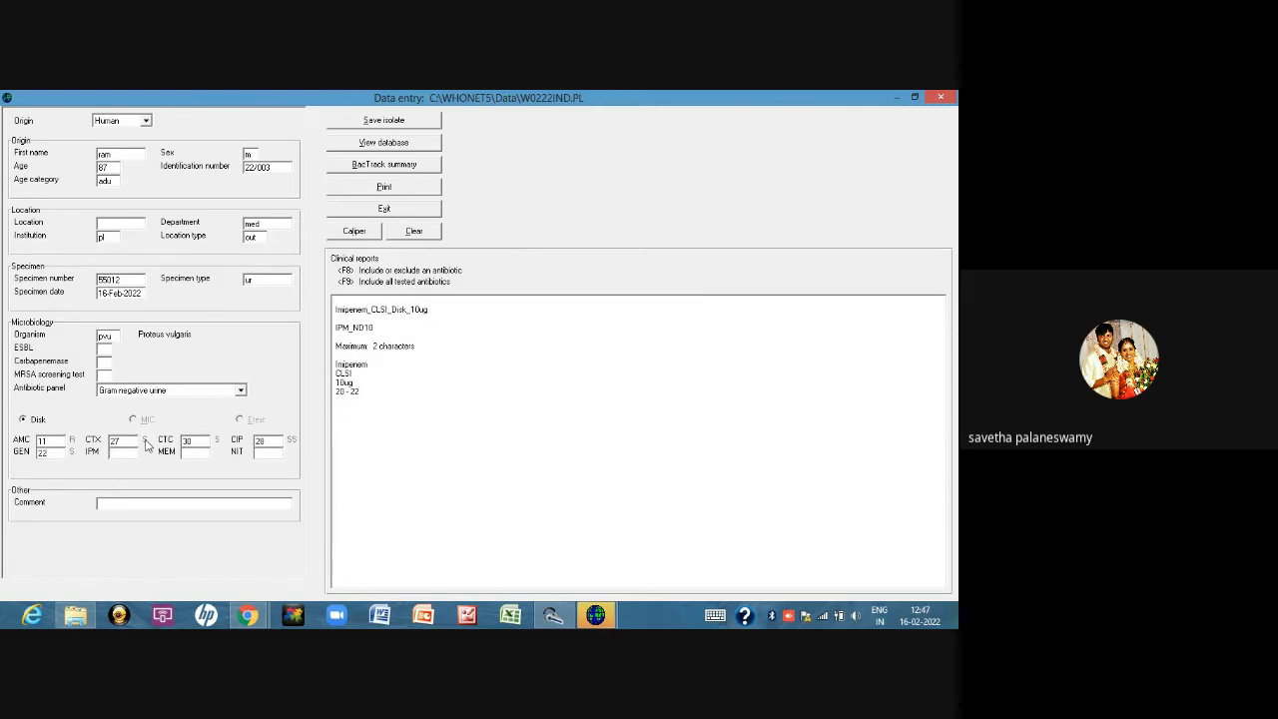
pyautogui.write('27')
pyautogui.press('Return')
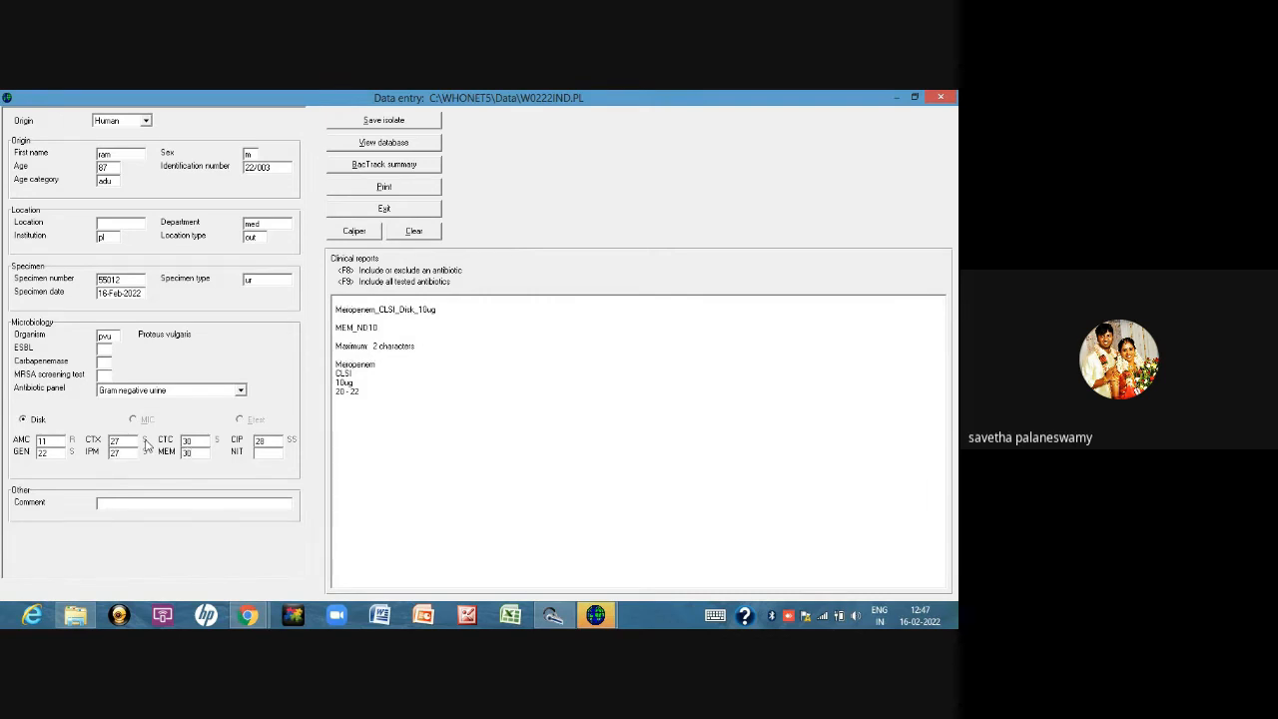
pyautogui.press('Return')
pyautogui.write('10')
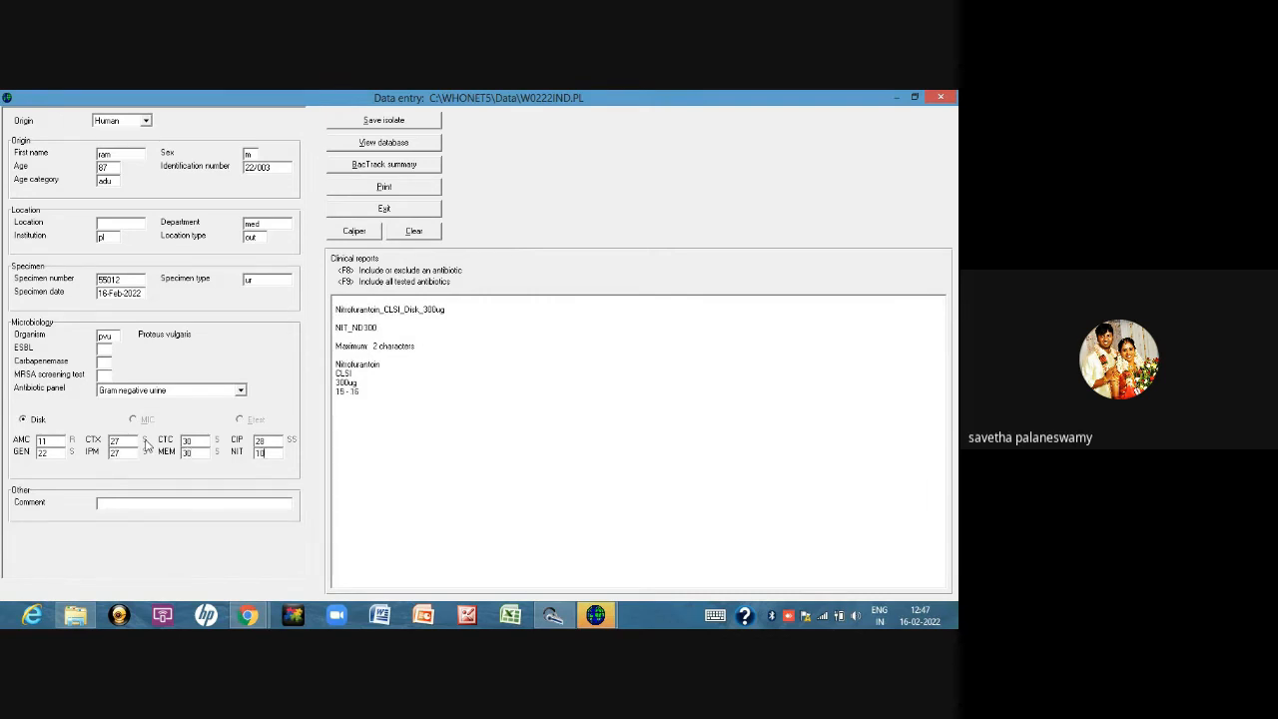
pyautogui.press('Return')
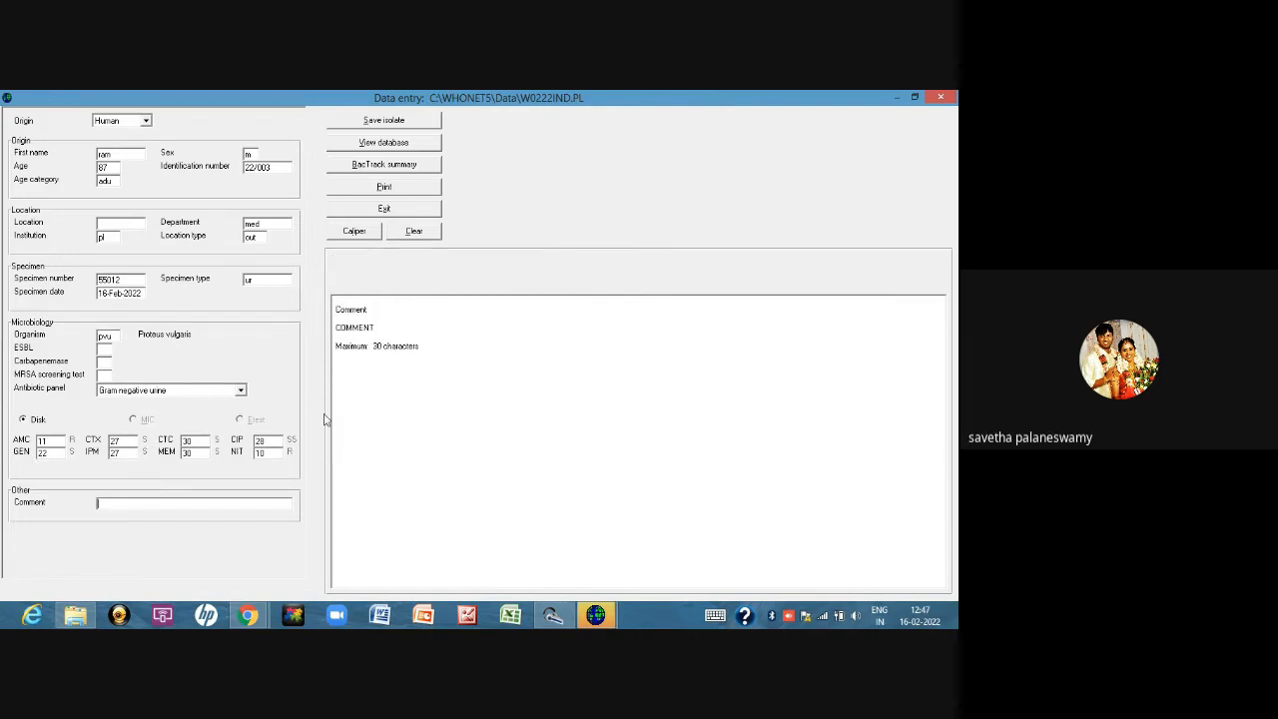
# Step: Save the completed Proteus vulgaris isolate and enter the next patient's first name
pyautogui.click(399, 122)
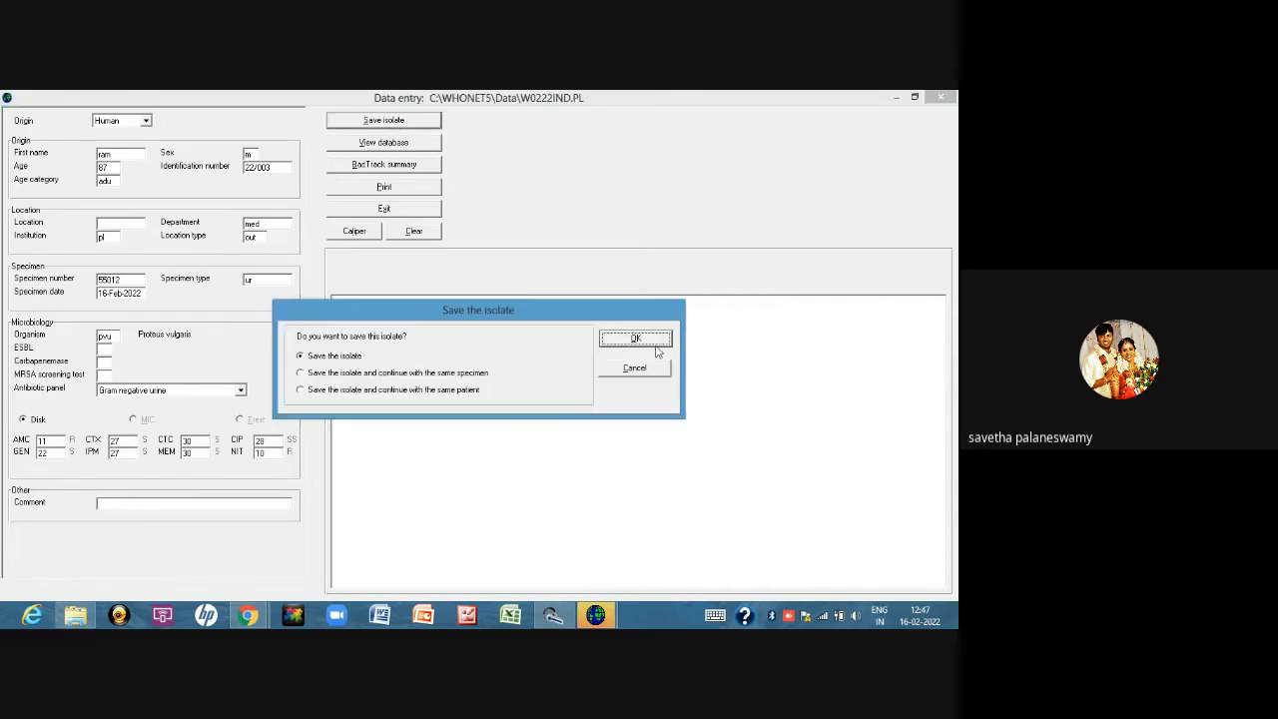
pyautogui.click(644, 338)
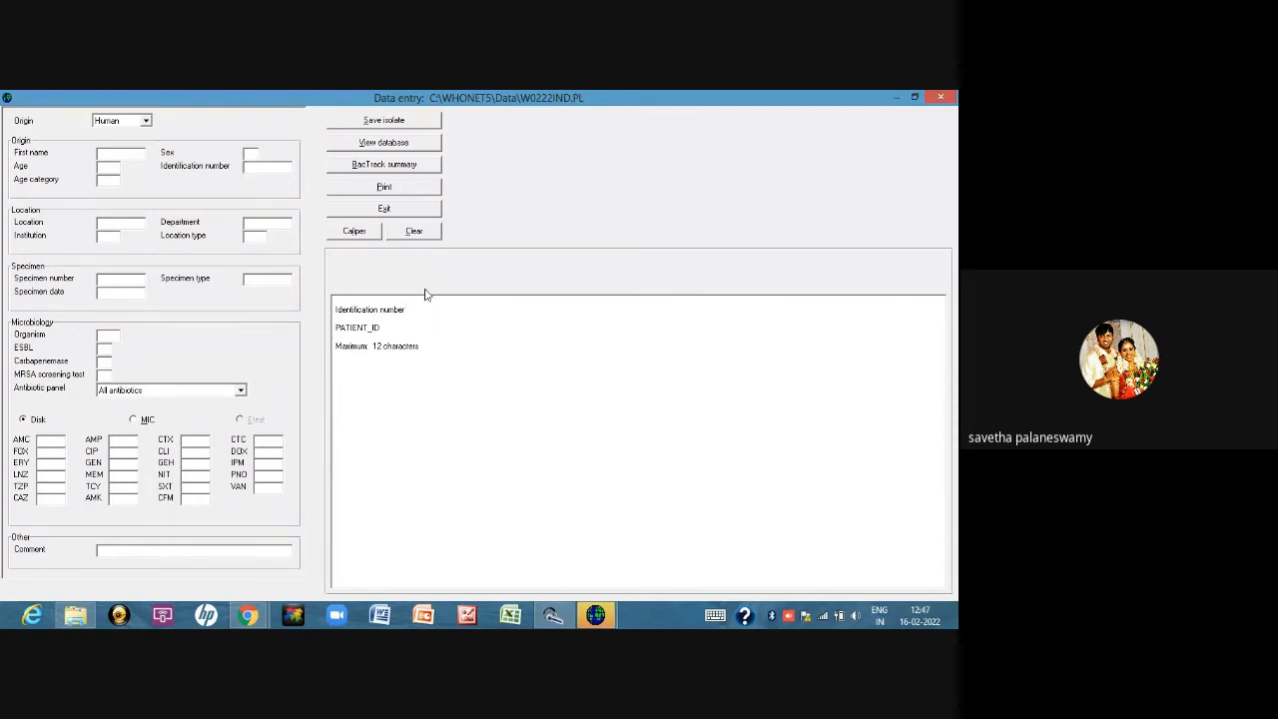
pyautogui.click(120, 153)
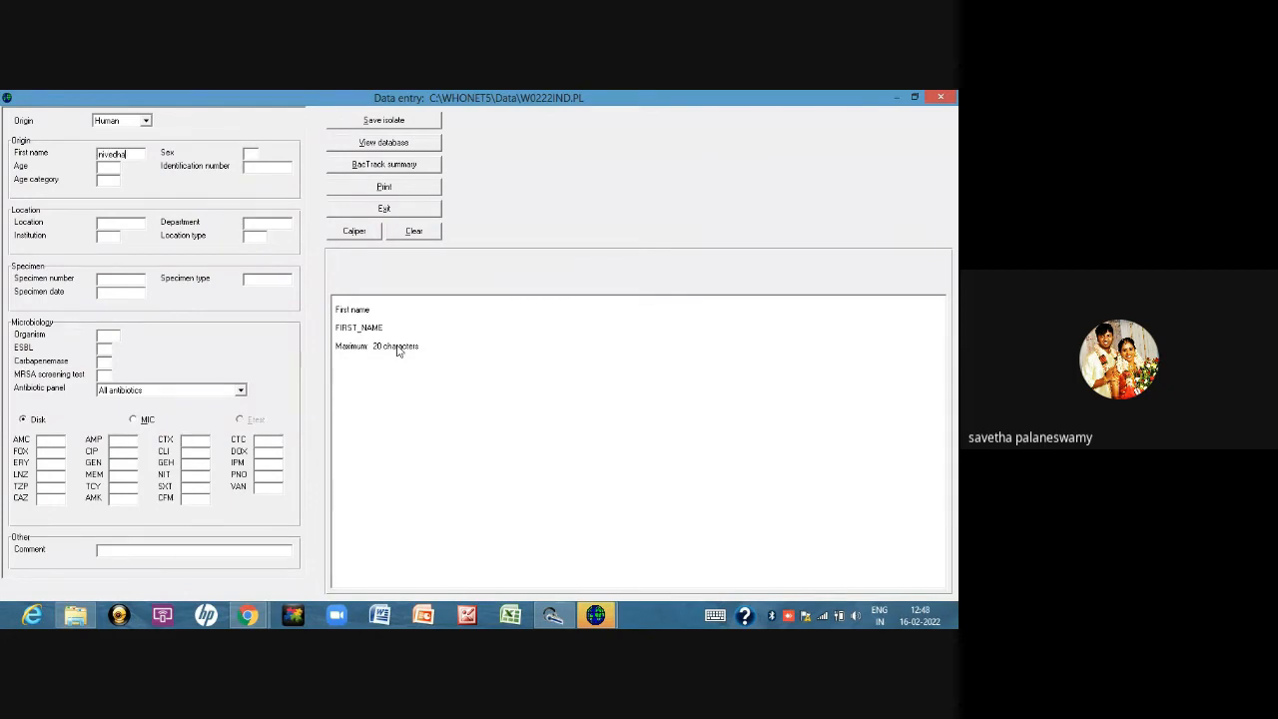
# Step: Set the patient's sex to female (f), enter the identification number and set the age to 35
pyautogui.click(251, 154)
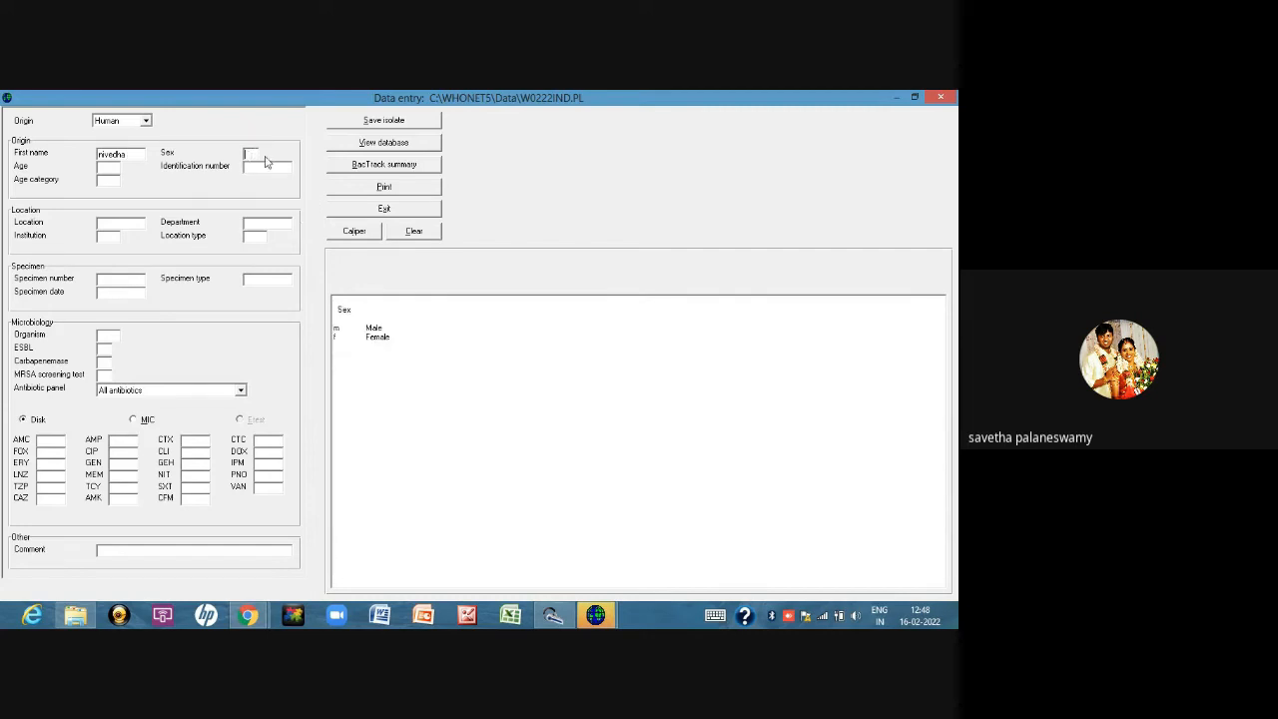
pyautogui.click(378, 337)
pyautogui.click(252, 170)
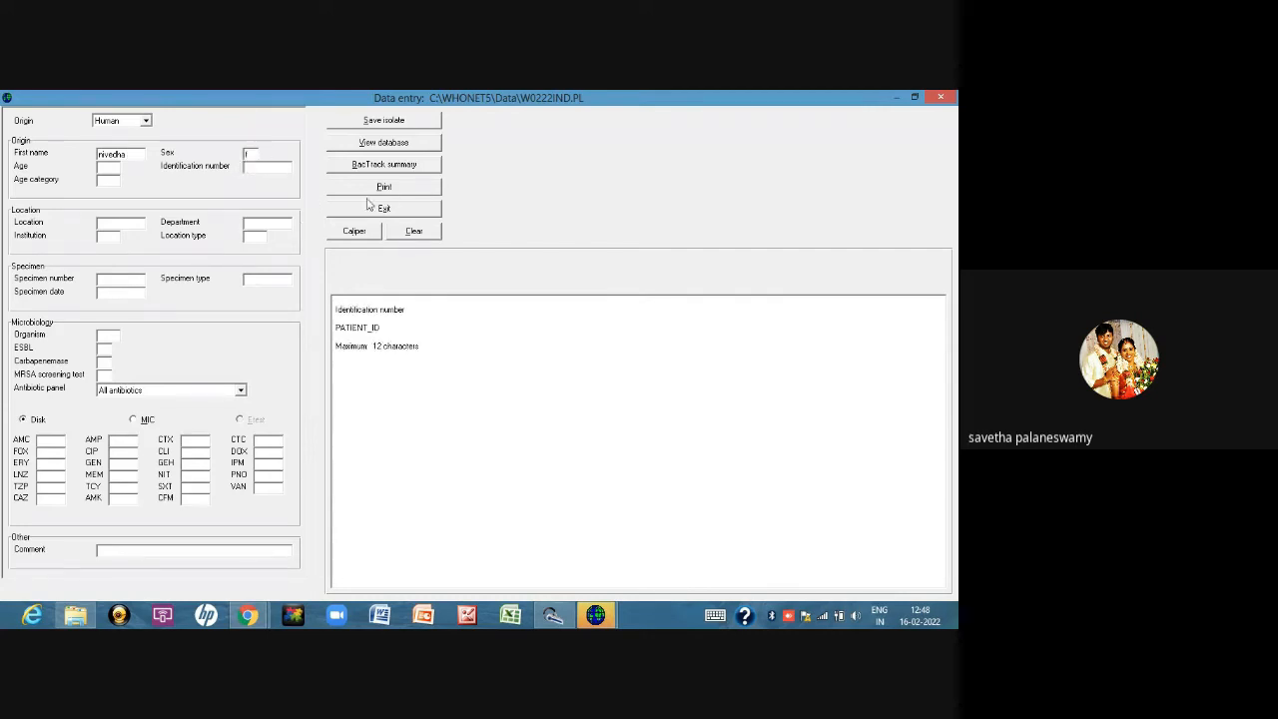
pyautogui.write('22/004')
pyautogui.press('Tab')
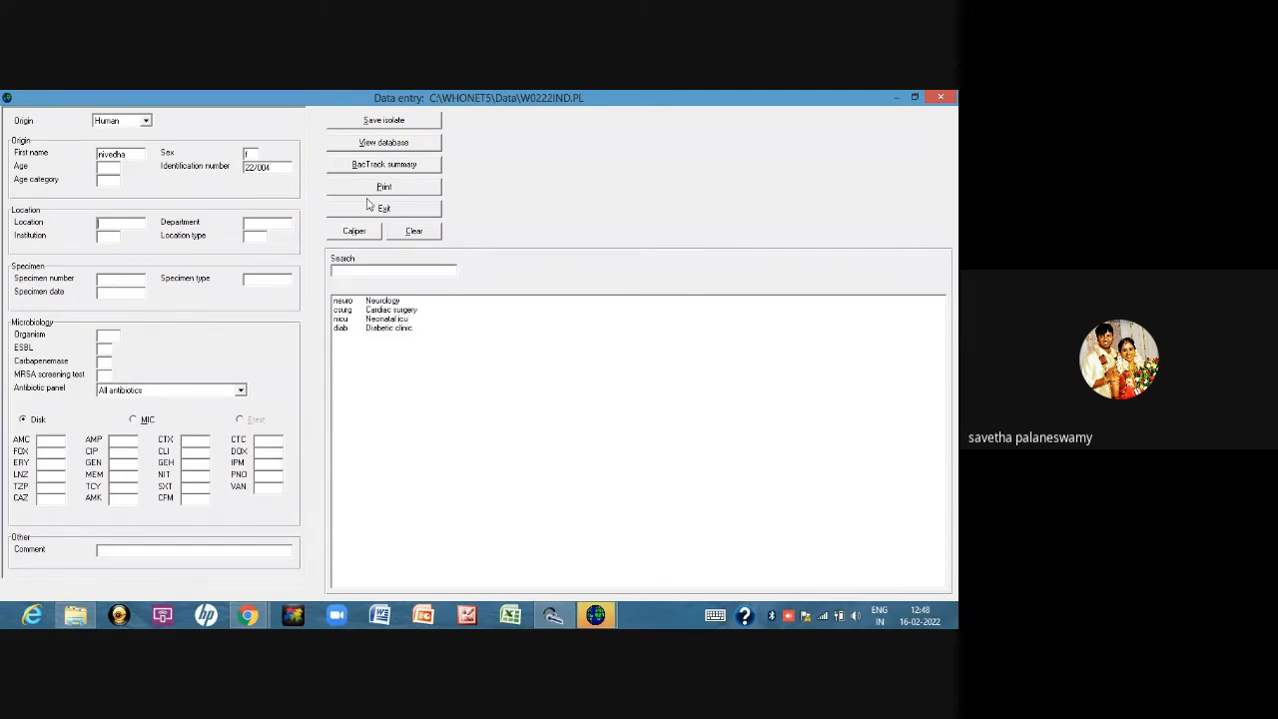
pyautogui.click(110, 170)
pyautogui.write('35')
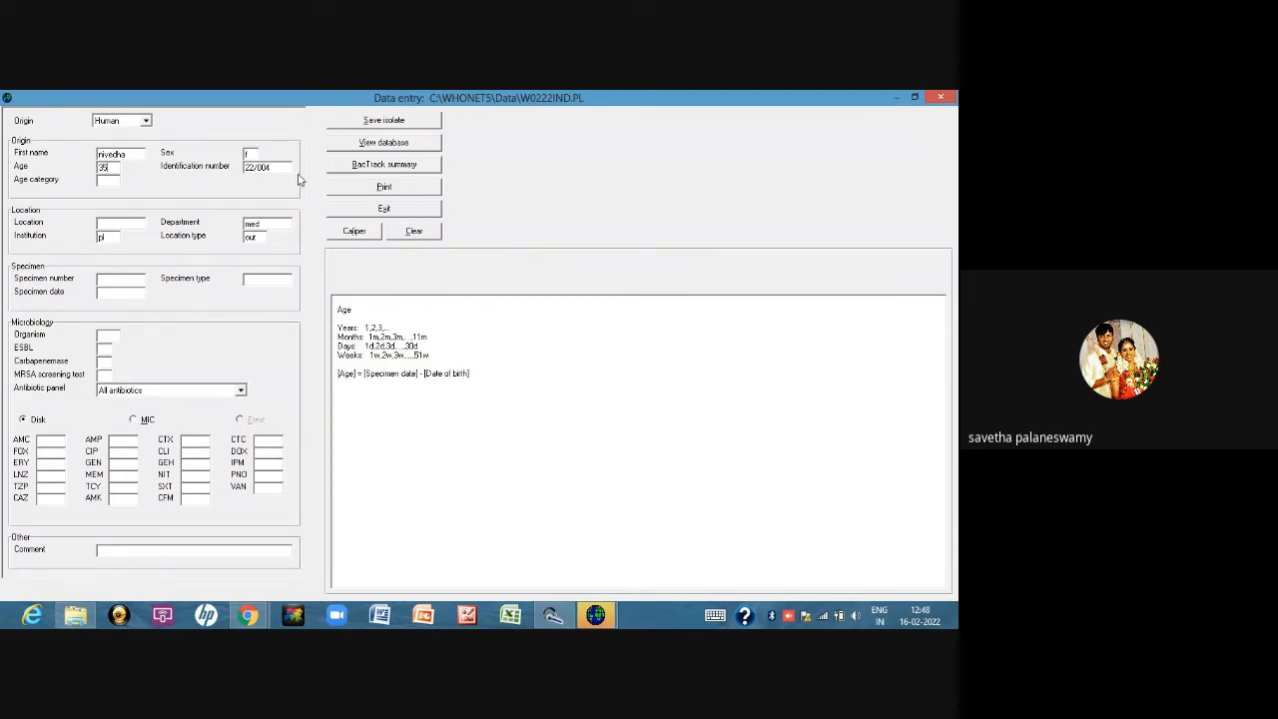
pyautogui.press('Tab')
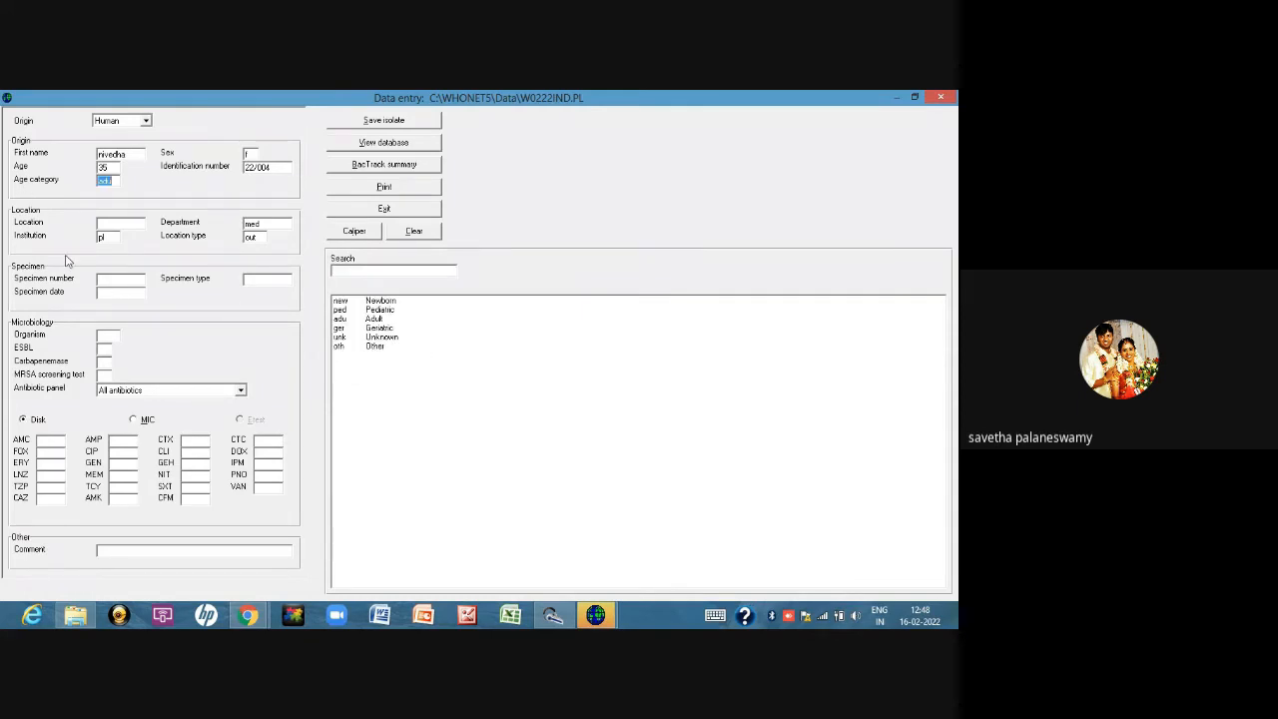
pyautogui.click(3, 96)
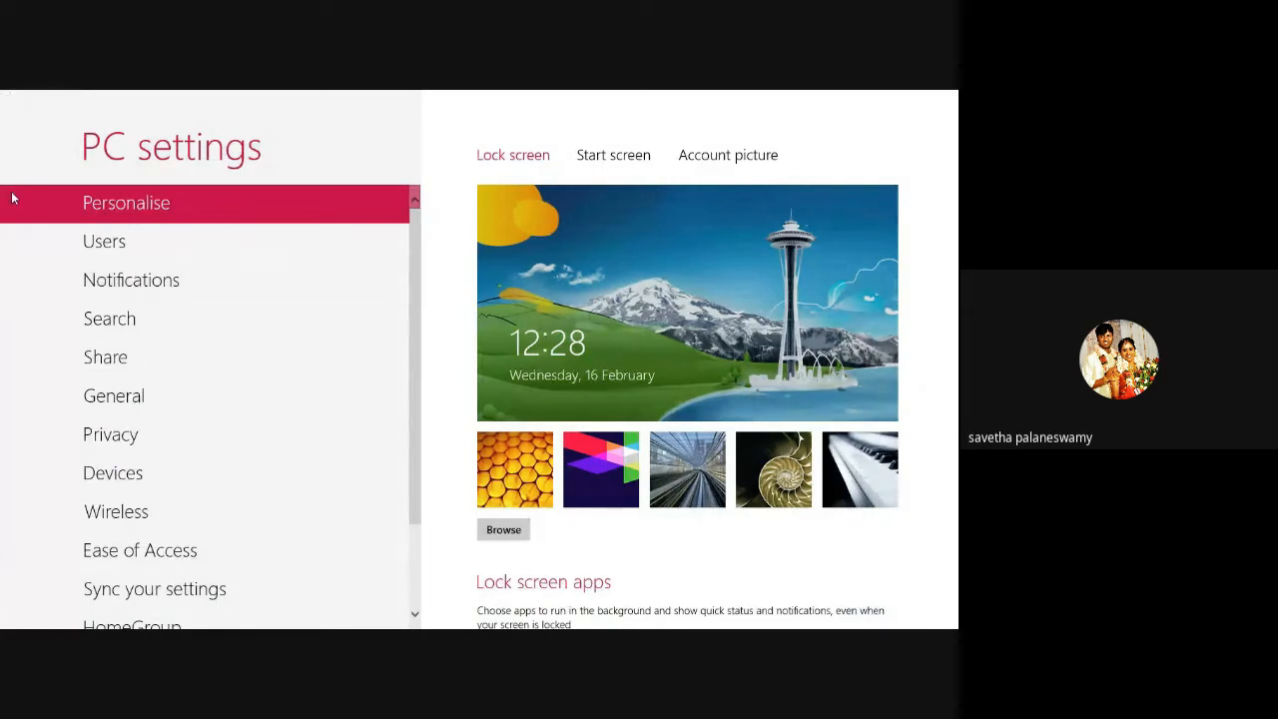
pyautogui.click(5, 105)
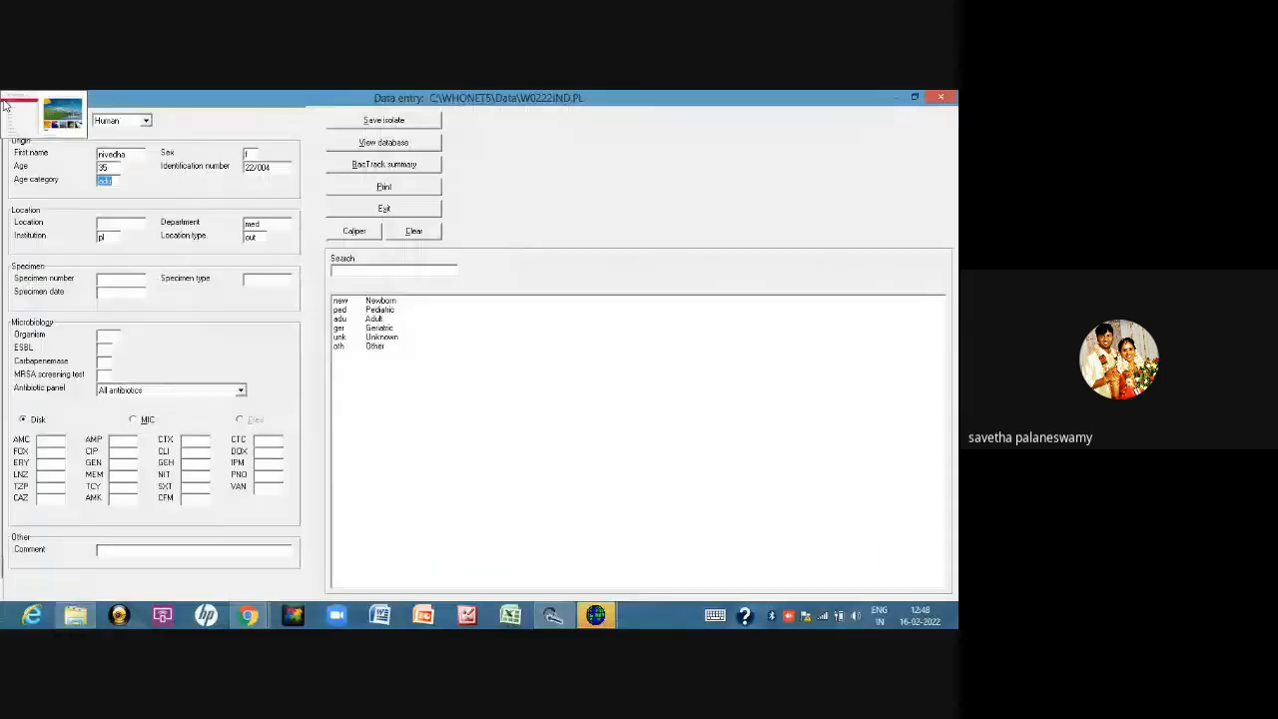
# Step: Enter the specimen number and set the specimen date to 16/02/2022
pyautogui.click(109, 280)
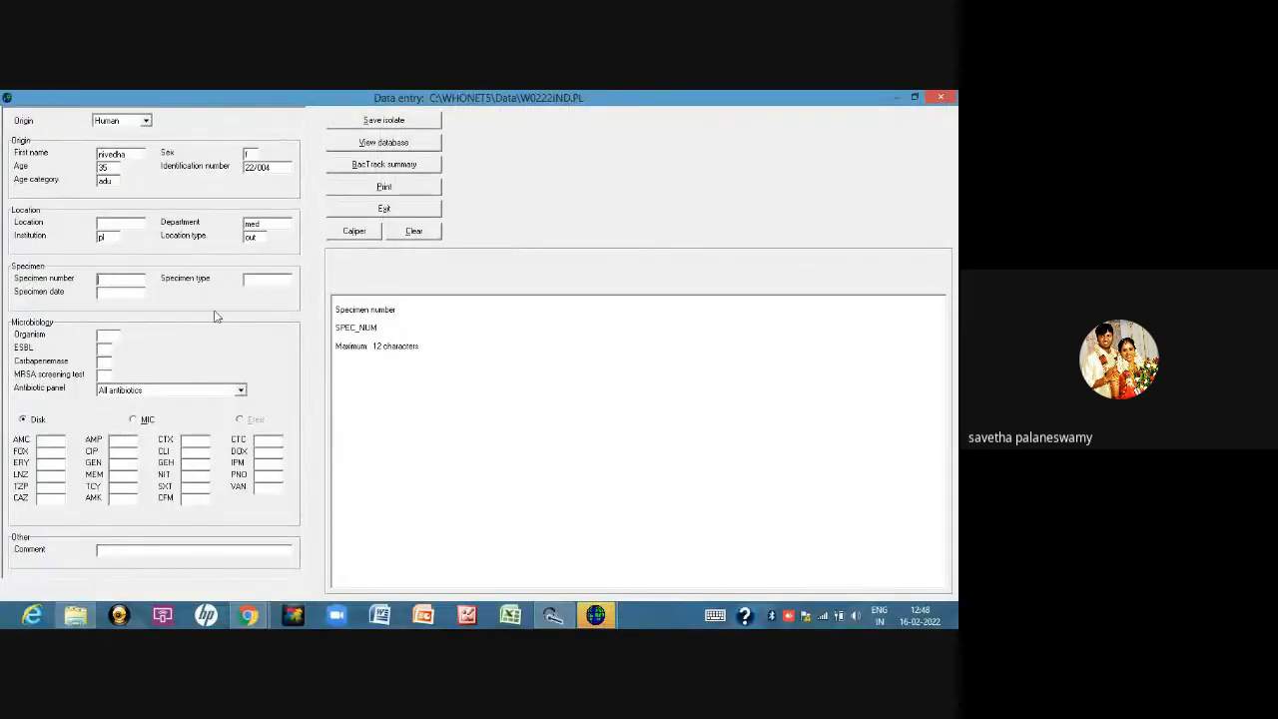
pyautogui.write('55013')
pyautogui.press('Tab')
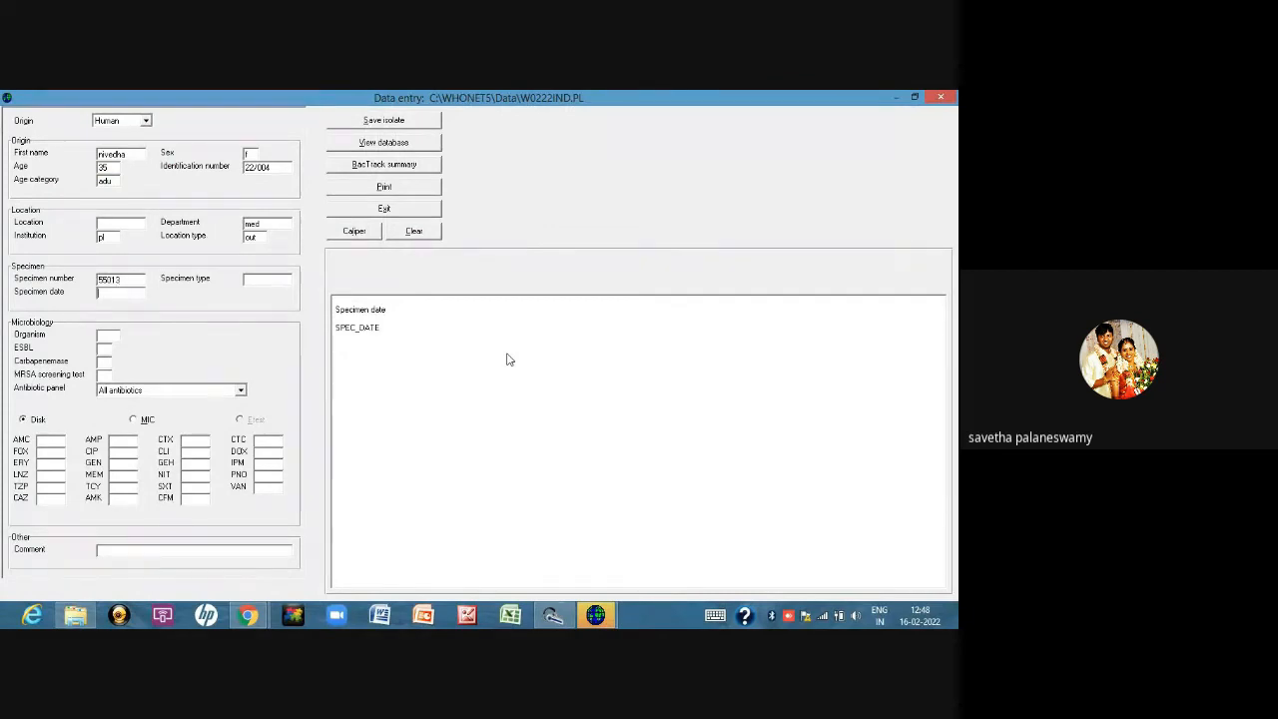
pyautogui.write('16/02/2022')
pyautogui.press('Tab')
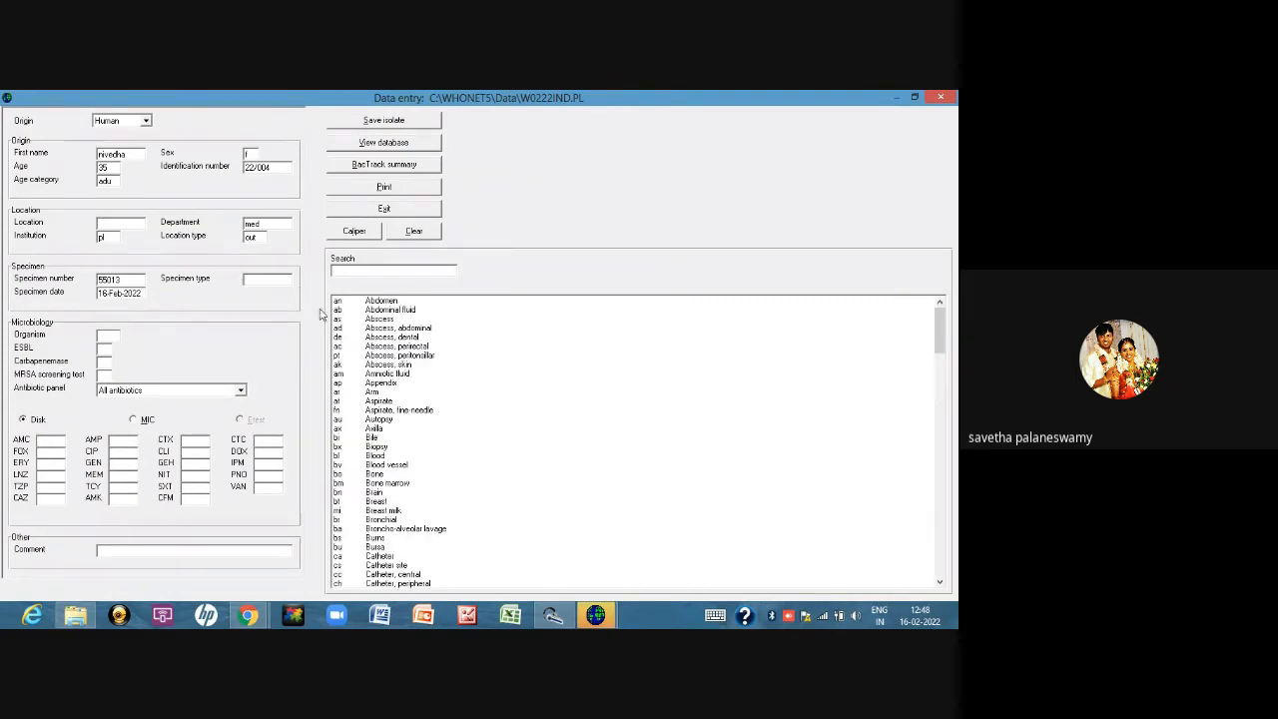
# Step: Set the specimen type to Sputum (sp) and the organism to Klebsiella pneumoniae ss. pneumoniae (kpn)
pyautogui.moveTo(942, 330); pyautogui.dragTo(957, 504)
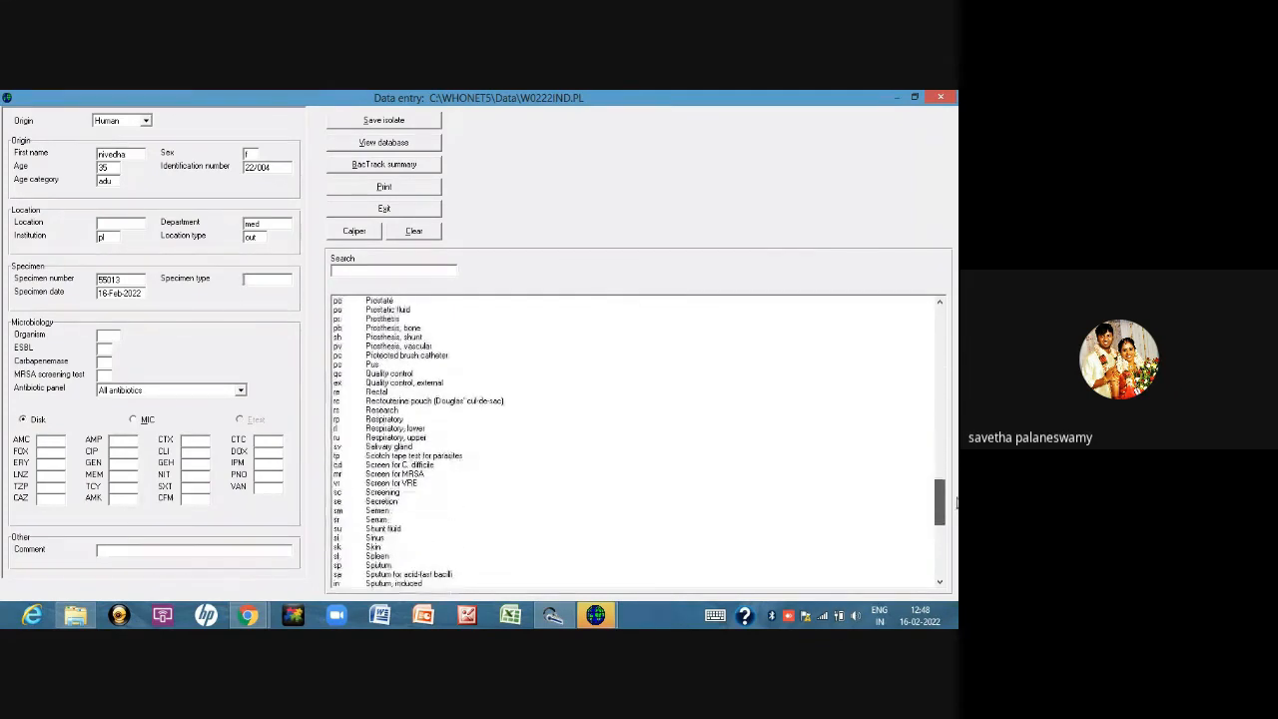
pyautogui.click(389, 576)
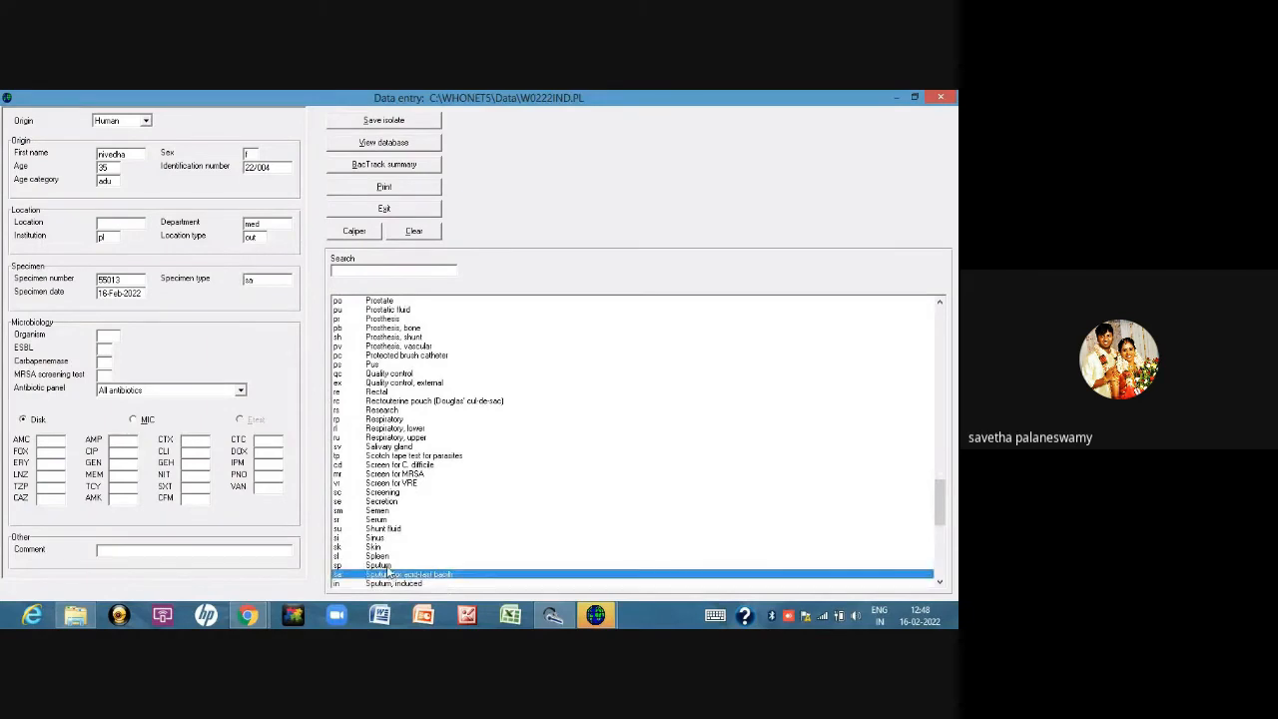
pyautogui.click(392, 566)
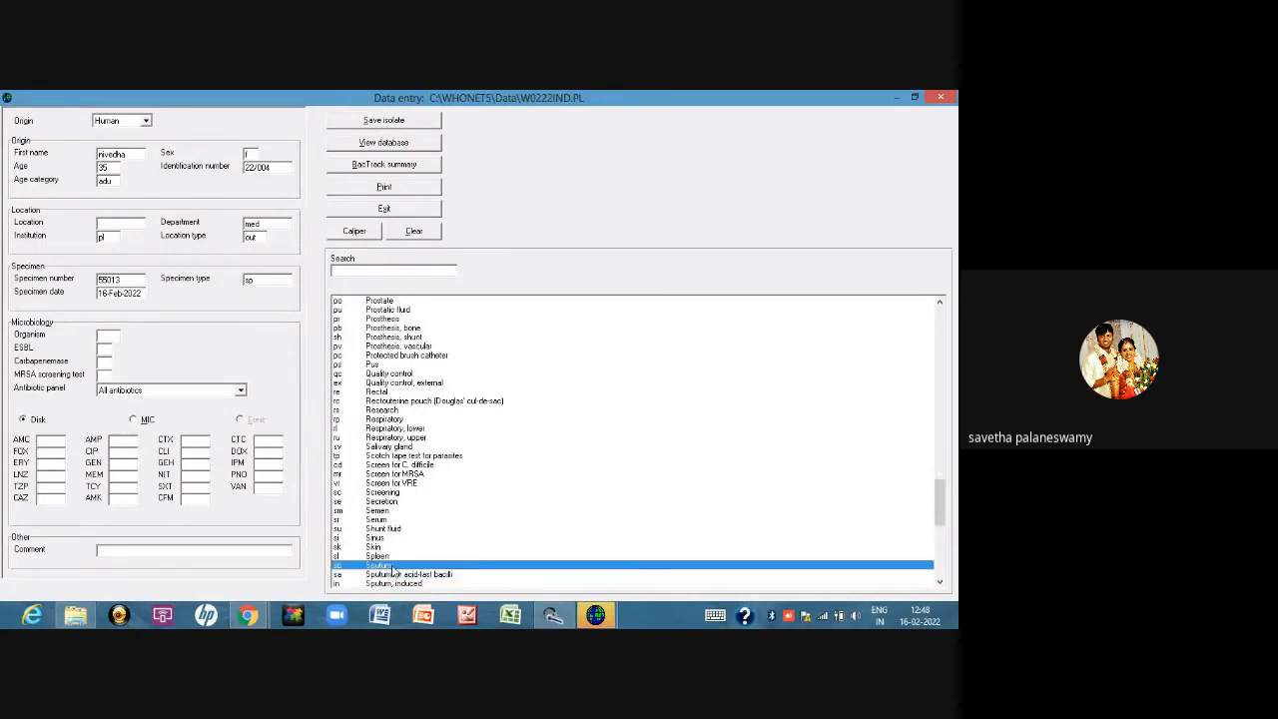
pyautogui.click(111, 338)
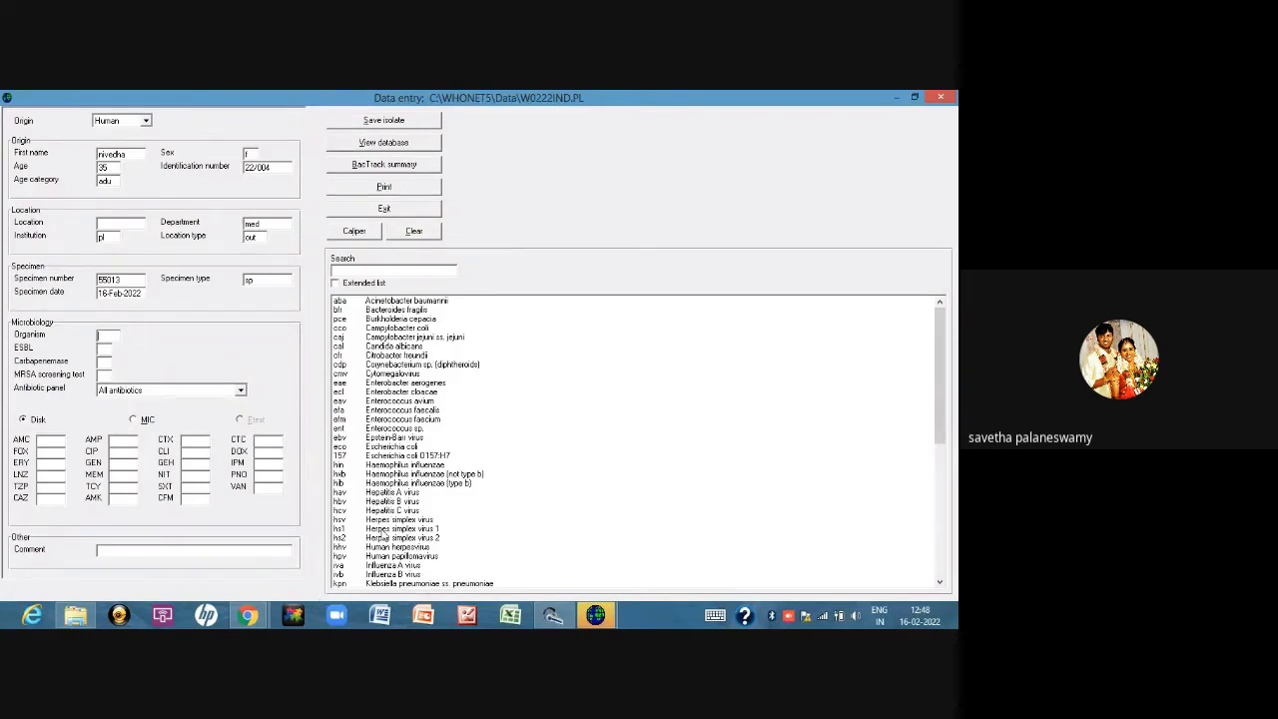
pyautogui.click(394, 585)
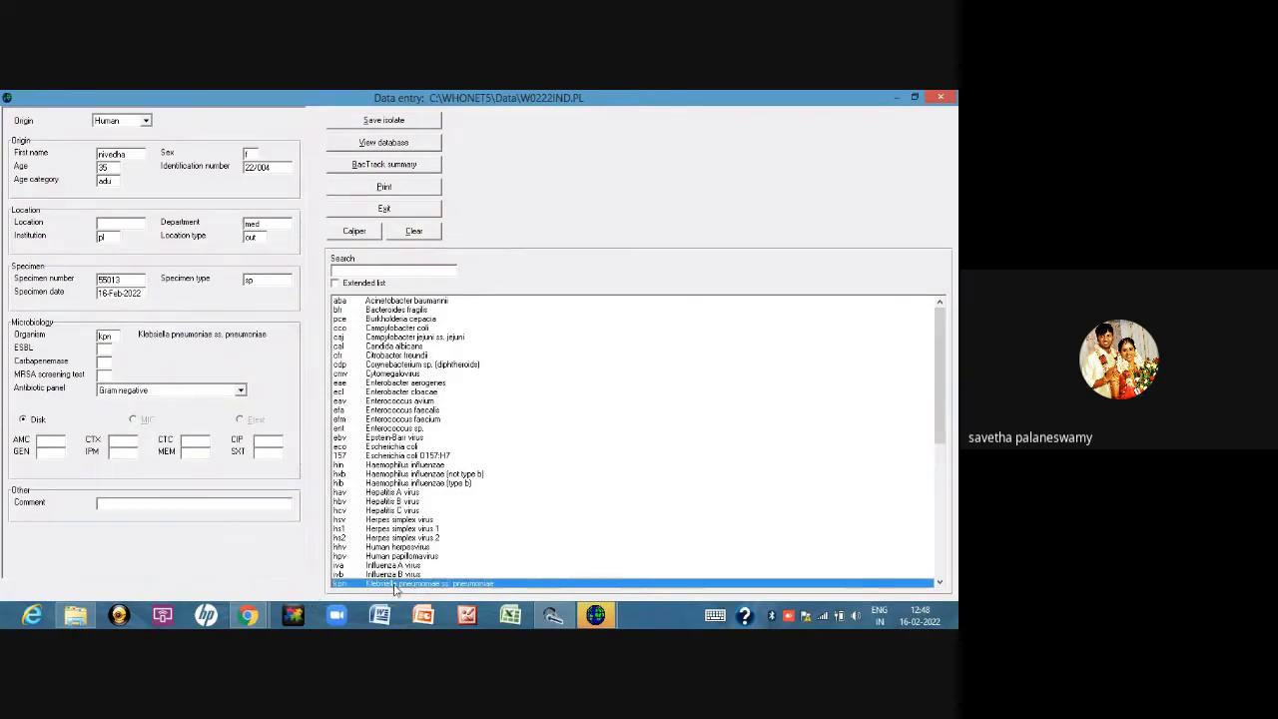
# Step: Enter a disk result of 20 for AMC
pyautogui.click(64, 441)
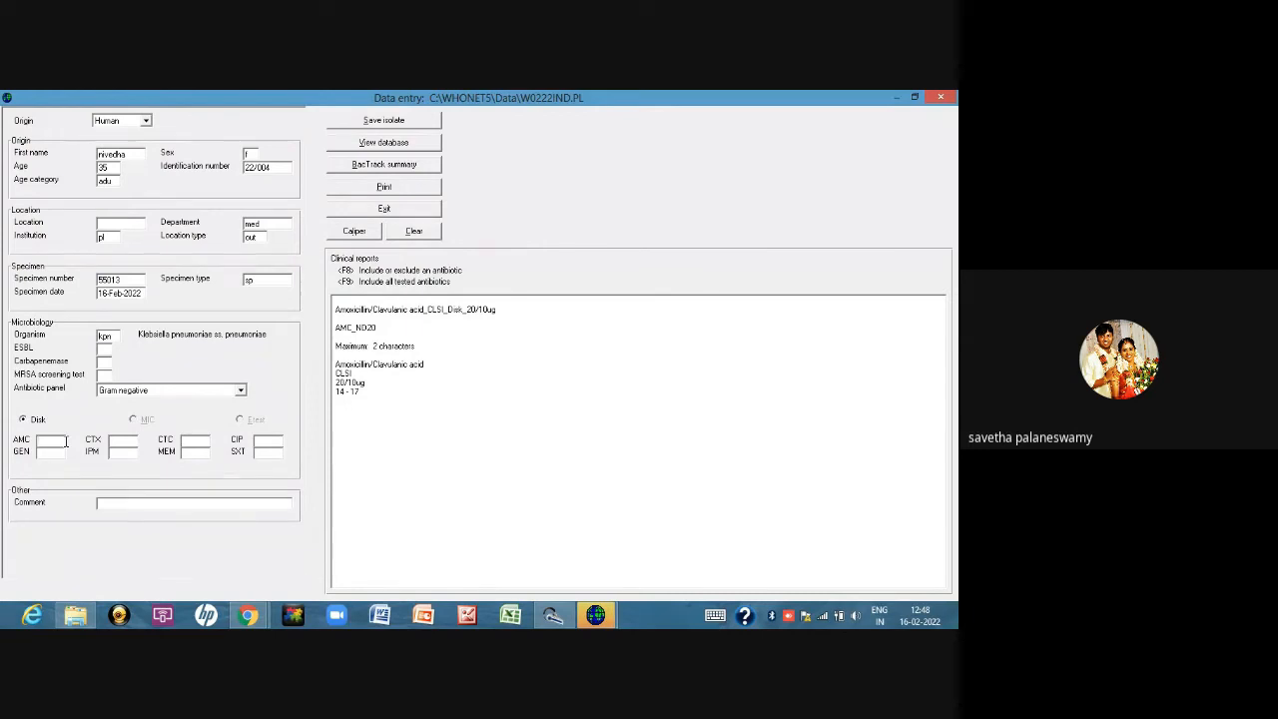
pyautogui.write('22')
pyautogui.press('Tab')
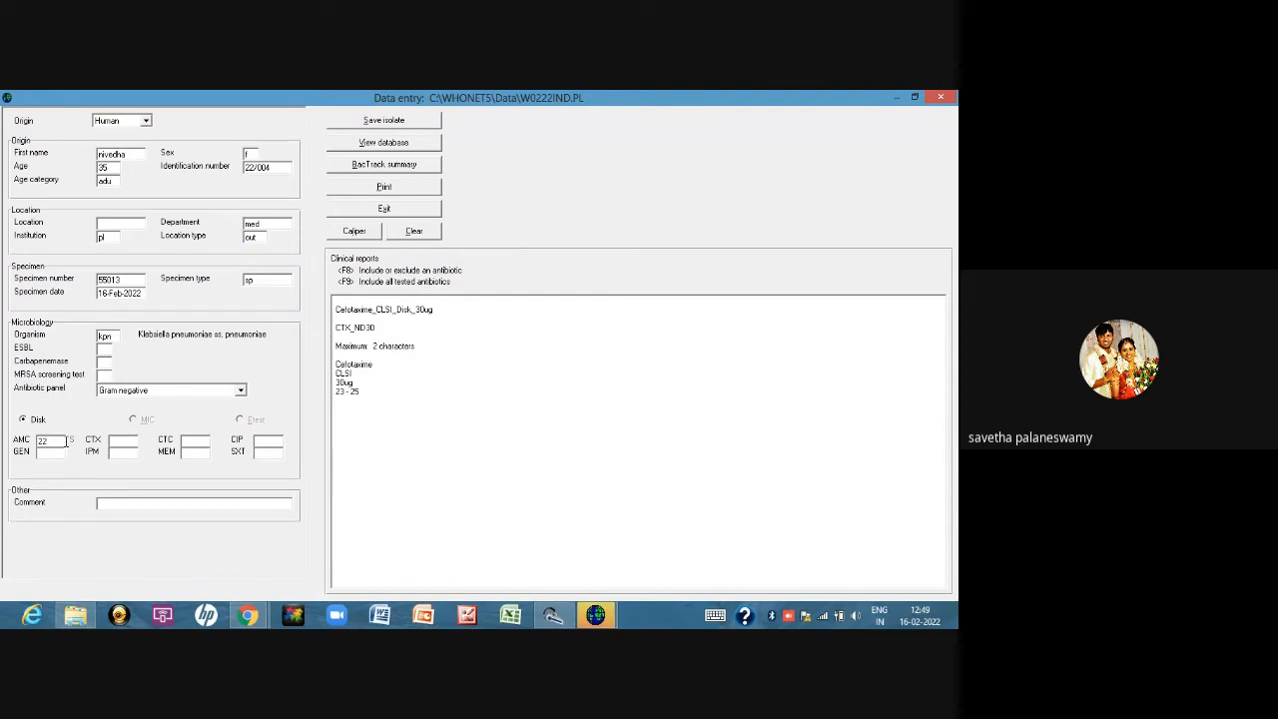
pyautogui.write('0')
pyautogui.press('BackSpace')
pyautogui.doubleClick(47, 440)
pyautogui.press('BackSpace')
pyautogui.write('20')
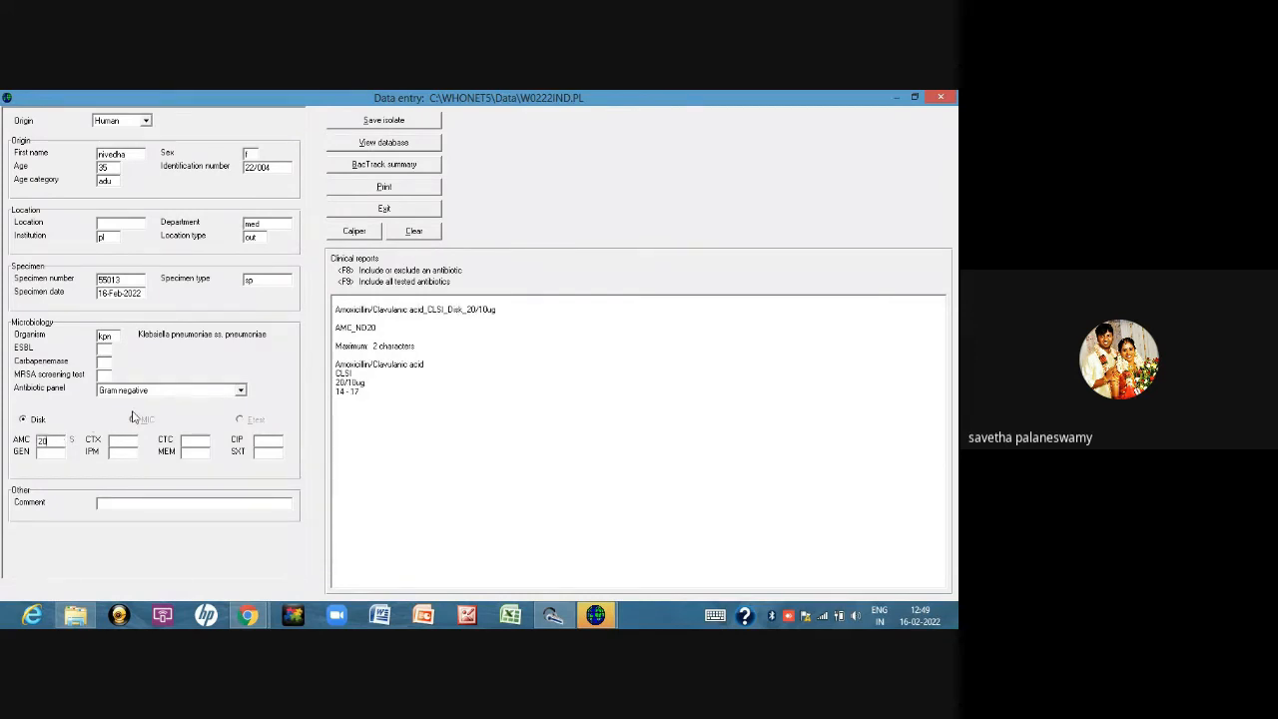
pyautogui.press('Tab')
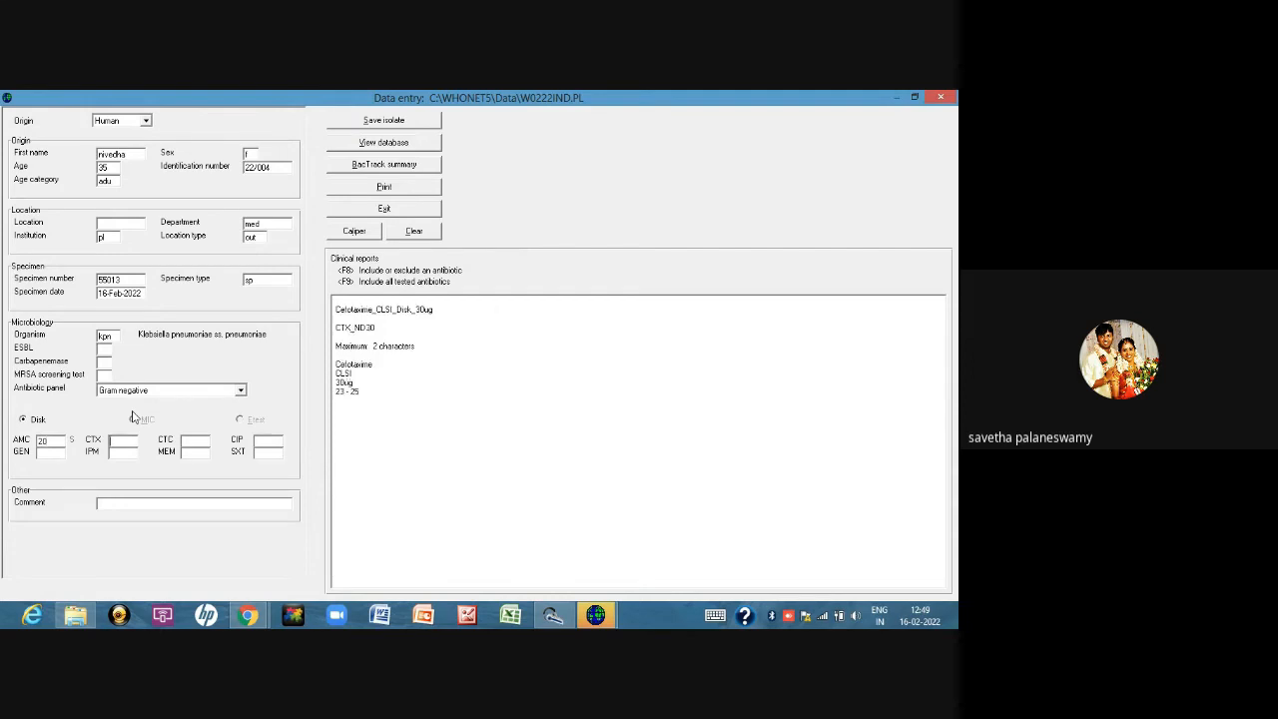
# Step: Enter disk results of 30 for CTX, 32 for CTC and 28 for CIP
pyautogui.write('30')
pyautogui.press('Tab')
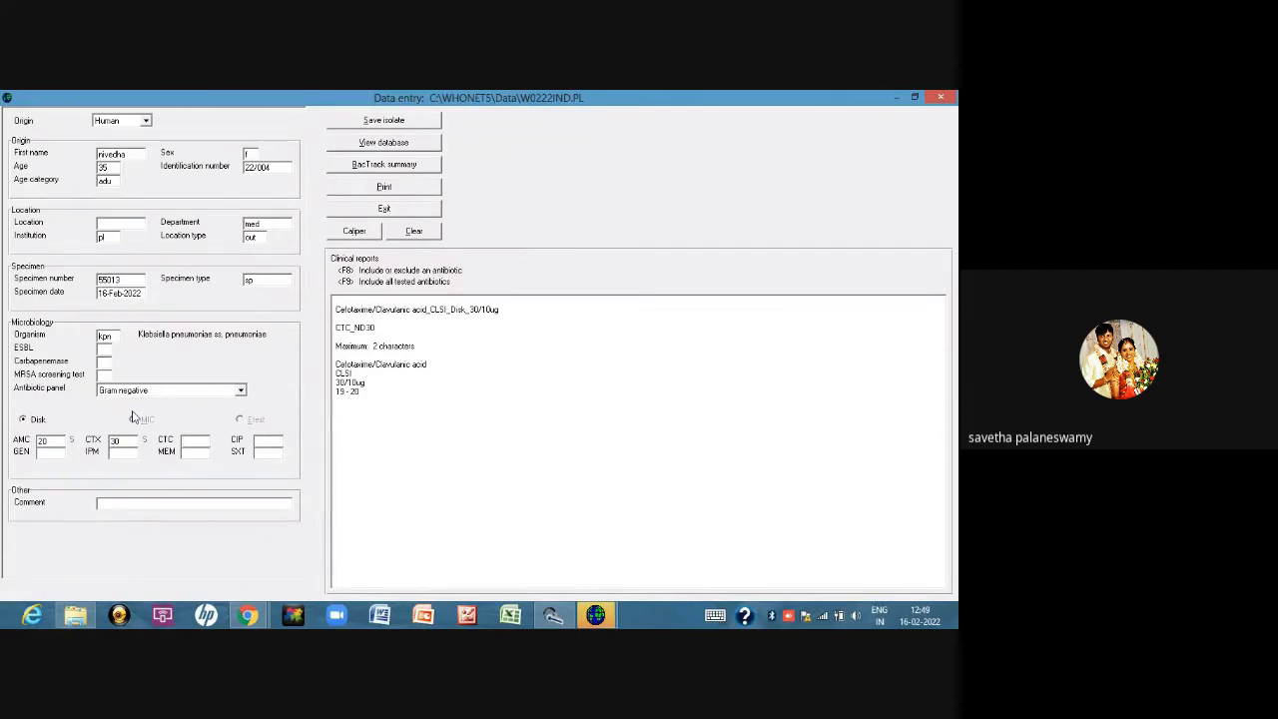
pyautogui.write('32')
pyautogui.press('Tab')
pyautogui.write('28')
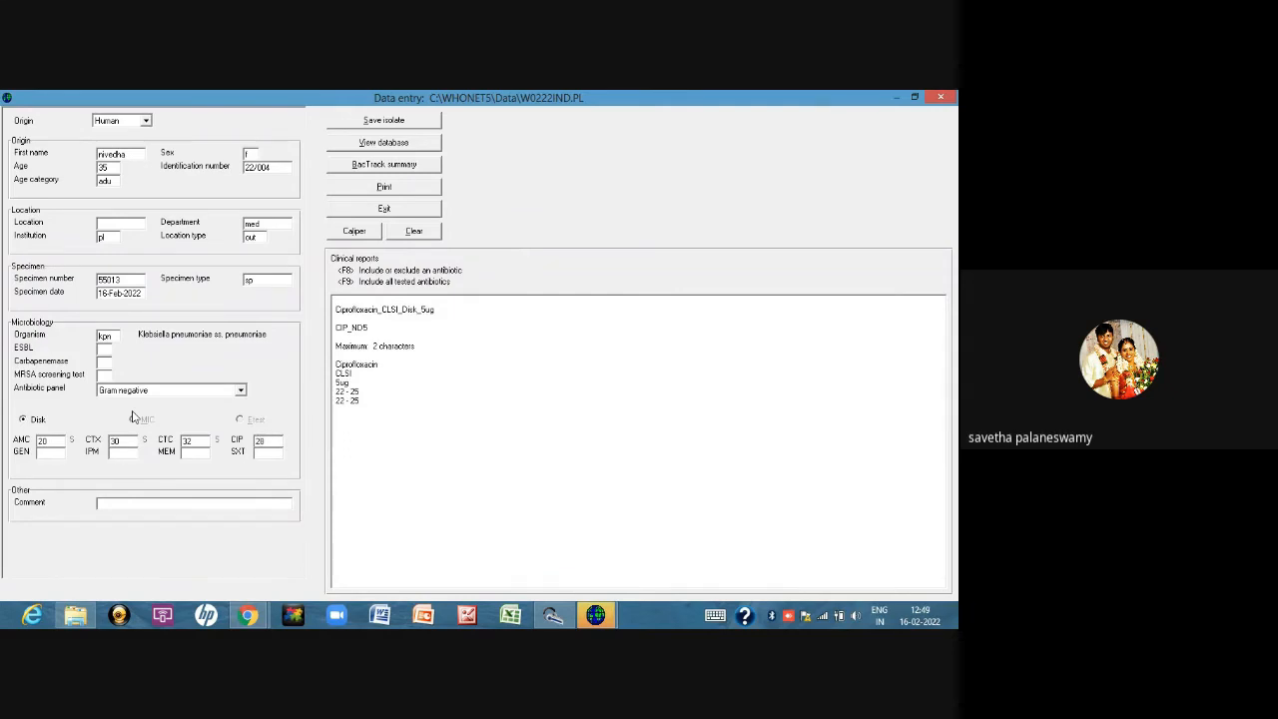
# Step: Enter disk results of 17 for GEN, 25 for IPM, 30 for MEM and 17 for SXT
pyautogui.press('Tab')
pyautogui.write('17')
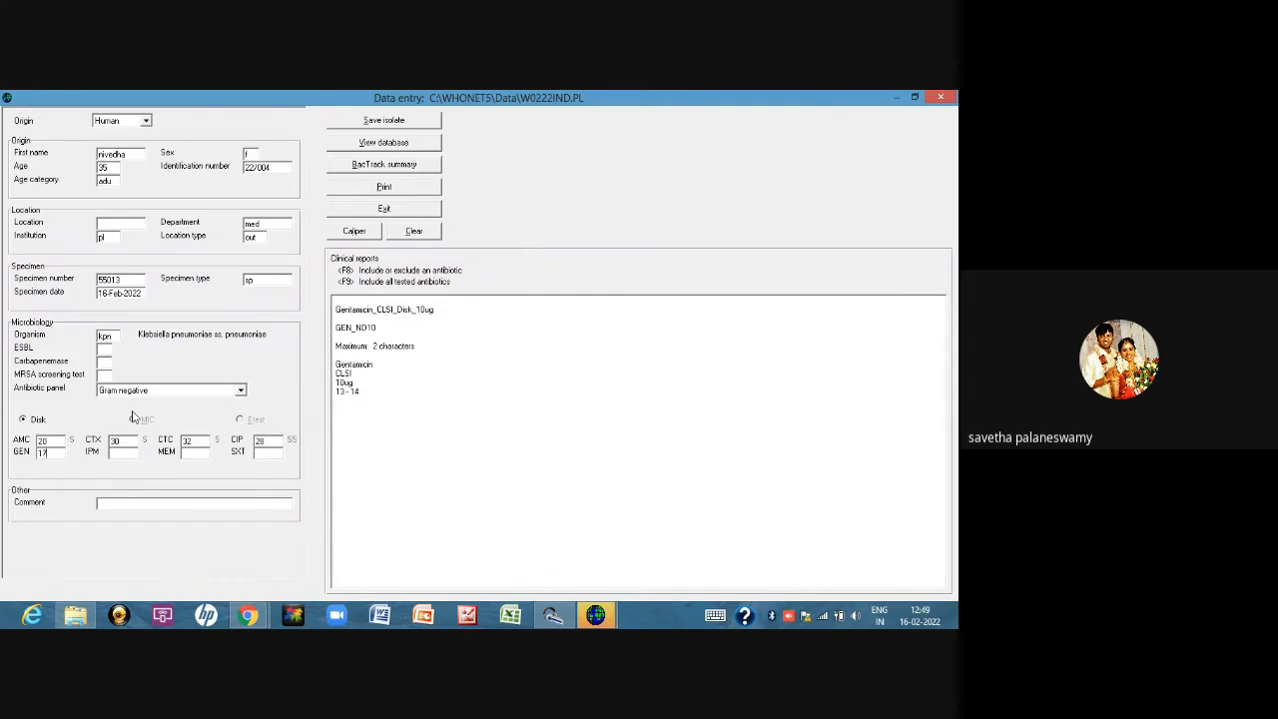
pyautogui.press('Tab')
pyautogui.write('25')
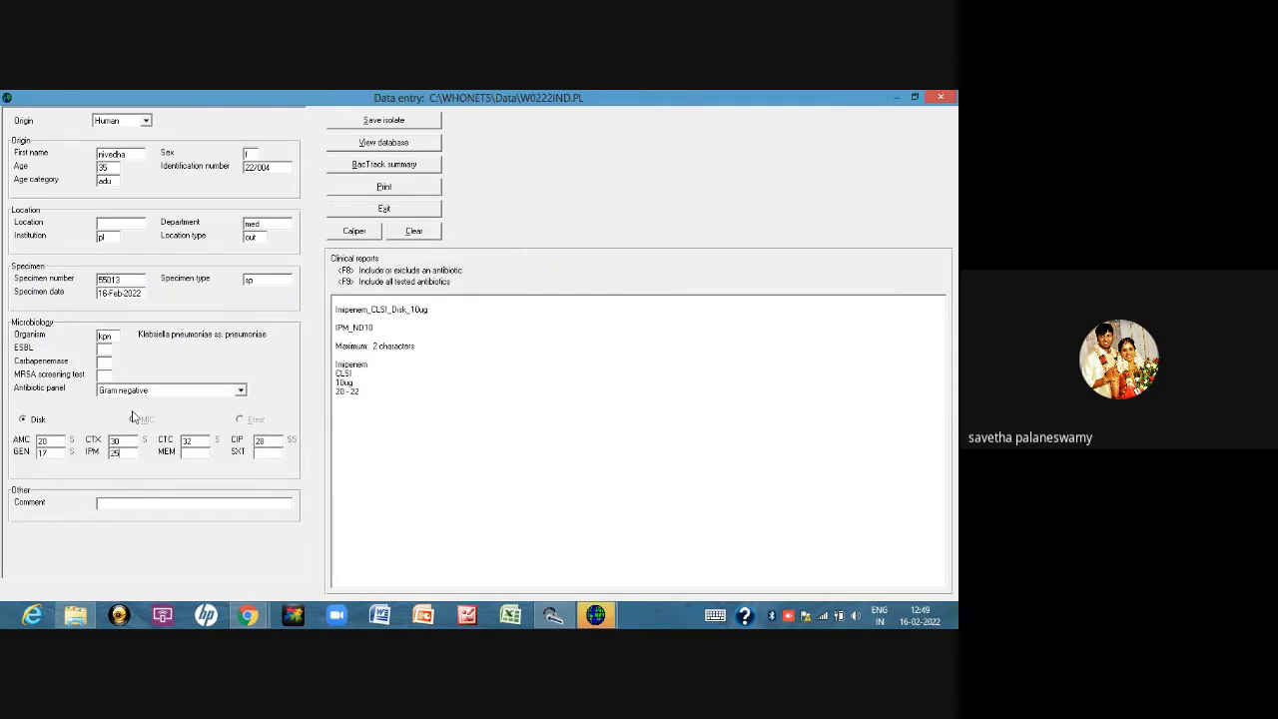
pyautogui.press('Tab')
pyautogui.write('30')
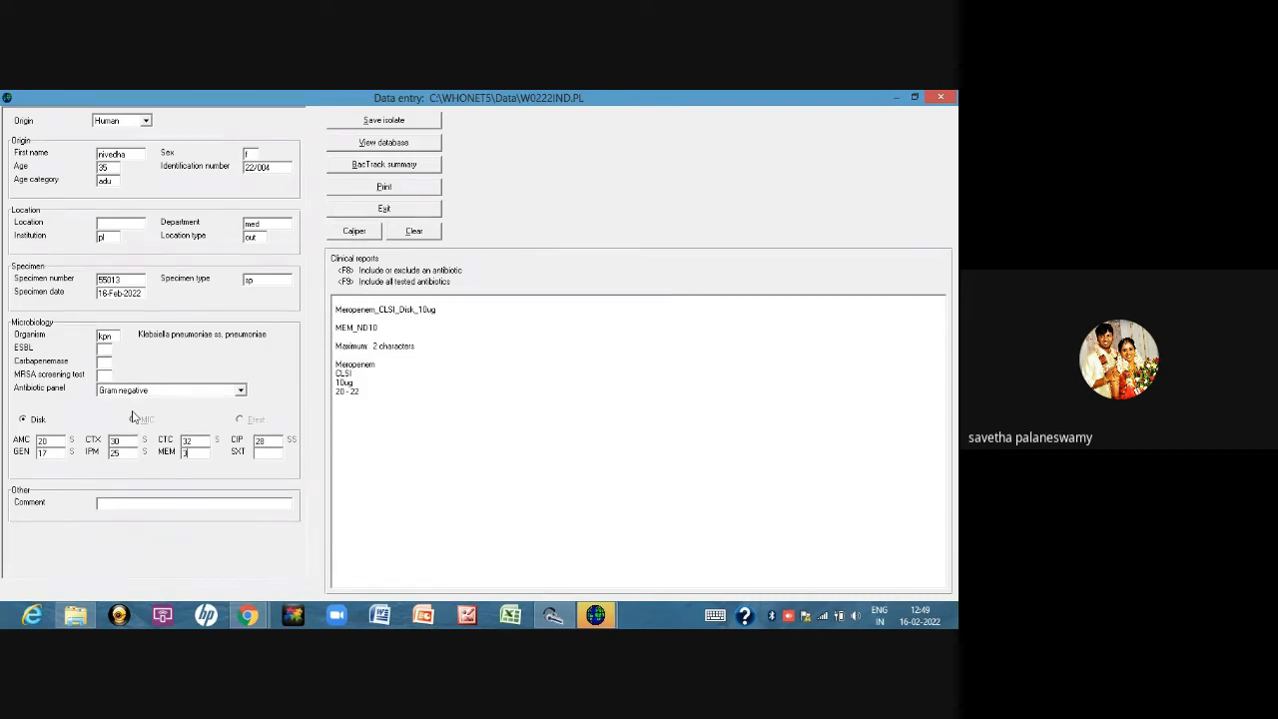
pyautogui.press('Tab')
pyautogui.write('17')
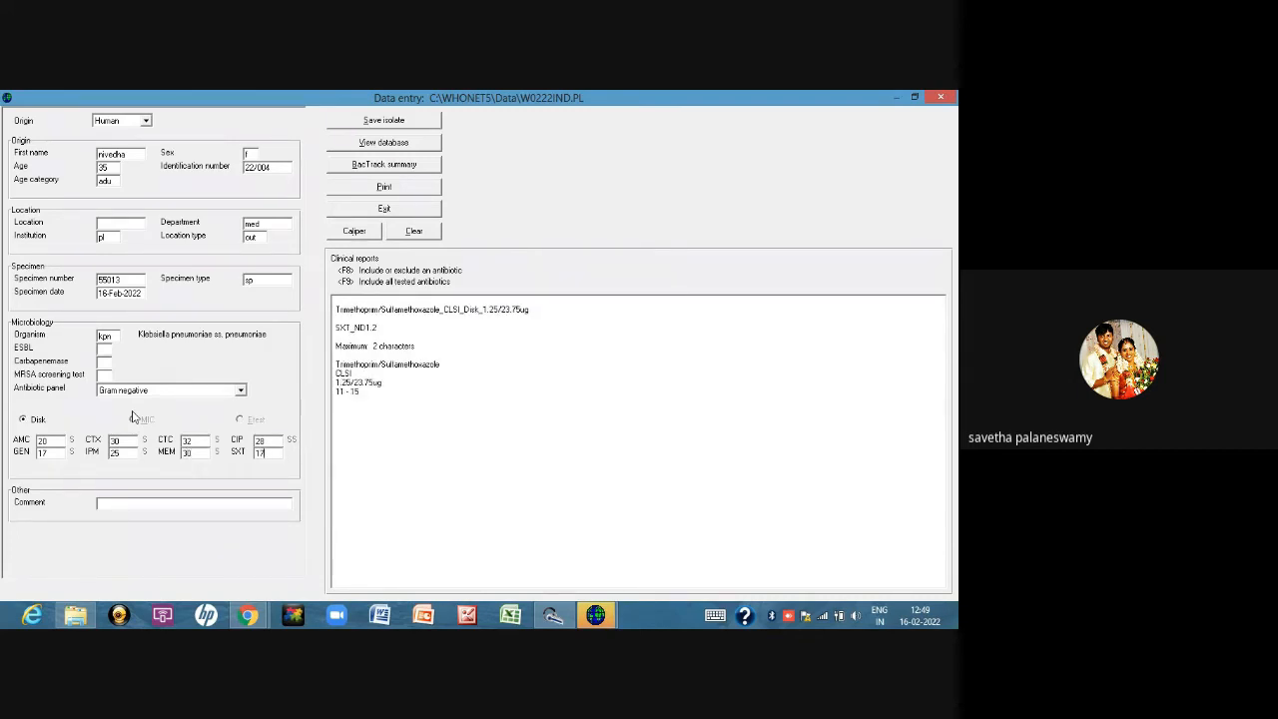
pyautogui.press('Tab')
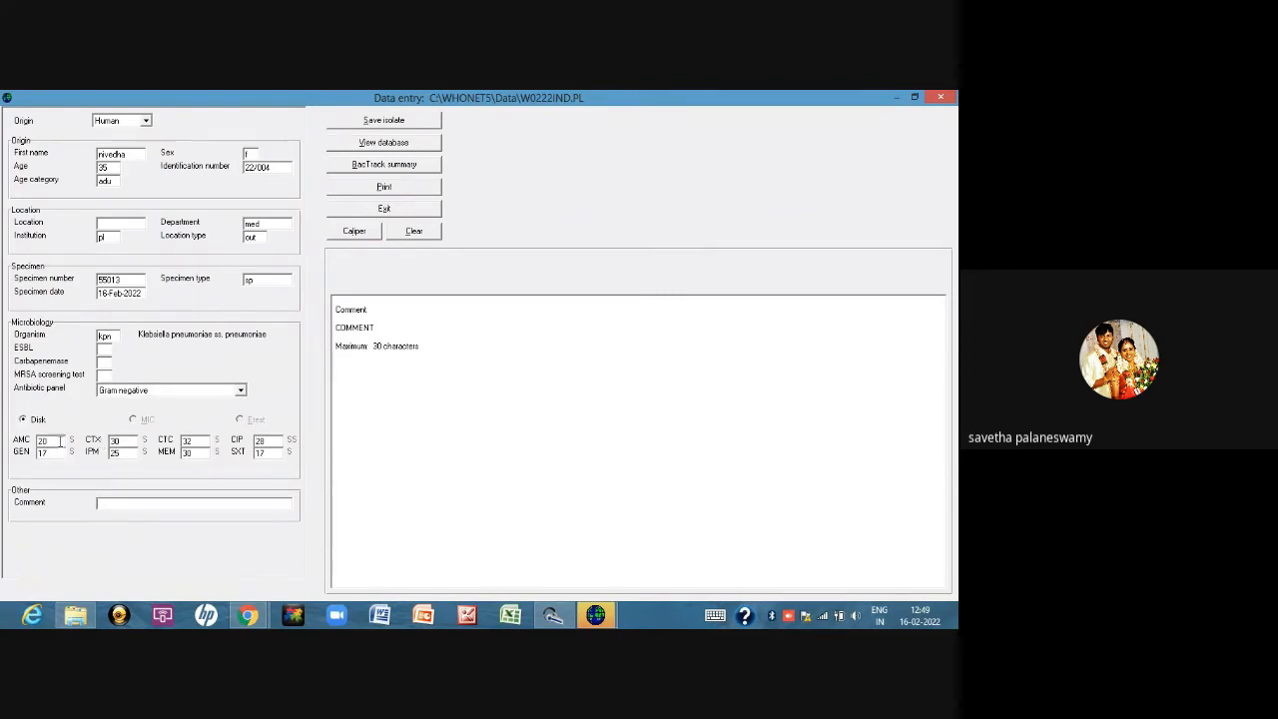
# Step: Change the AMC disk result to 10
pyautogui.click(58, 441)
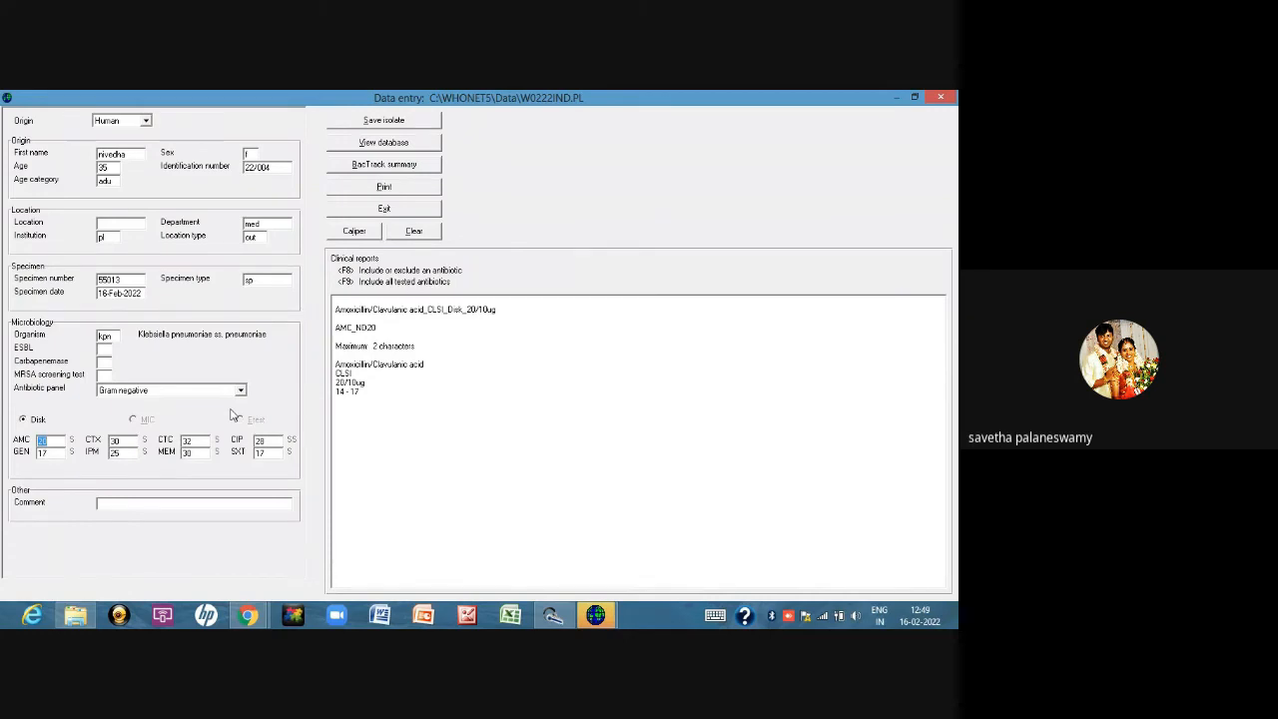
pyautogui.press('BackSpace')
pyautogui.write('10')
pyautogui.press('Tab')
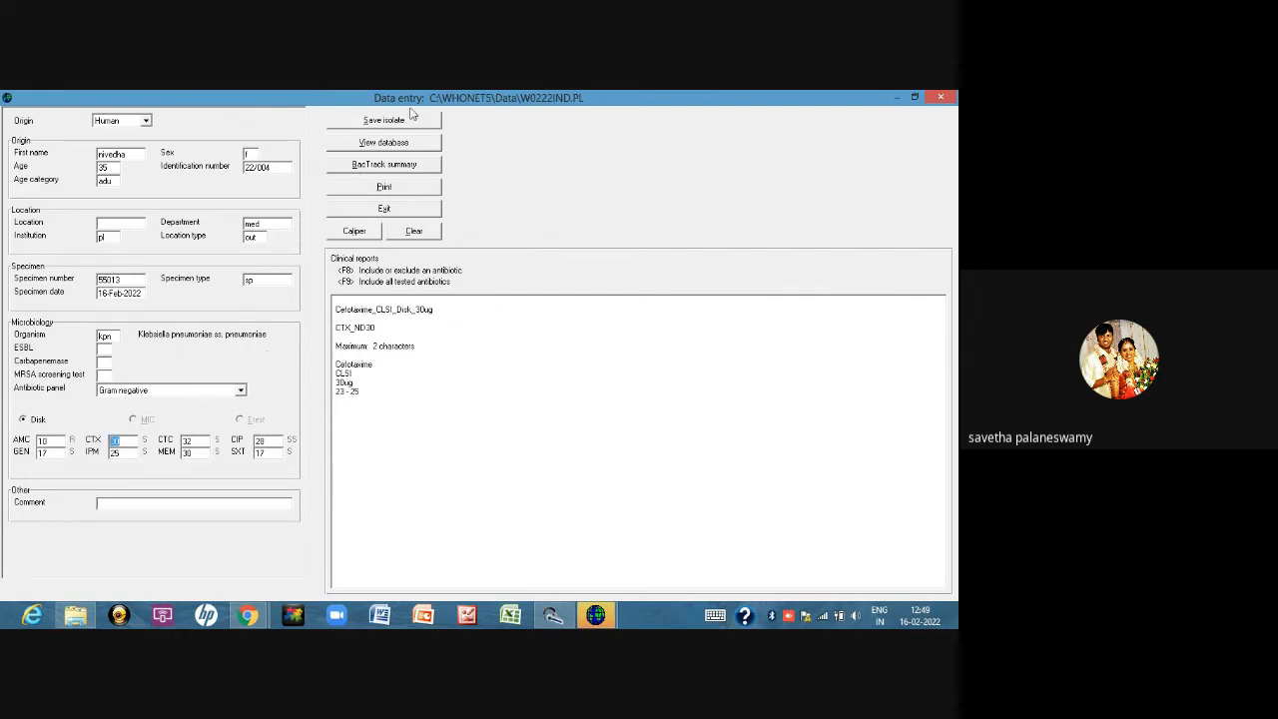
# Step: Set the AMC disk result to 20 and save the isolate
pyautogui.click(60, 440)
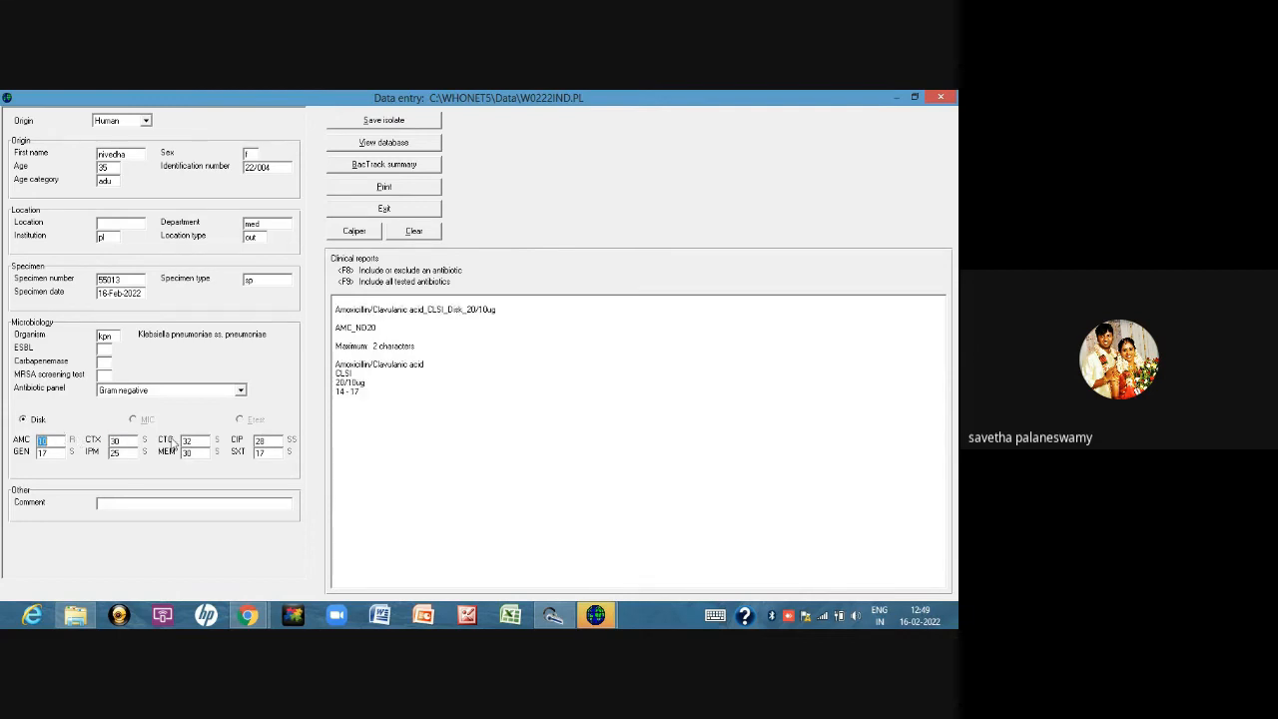
pyautogui.write('20')
pyautogui.click(240, 392)
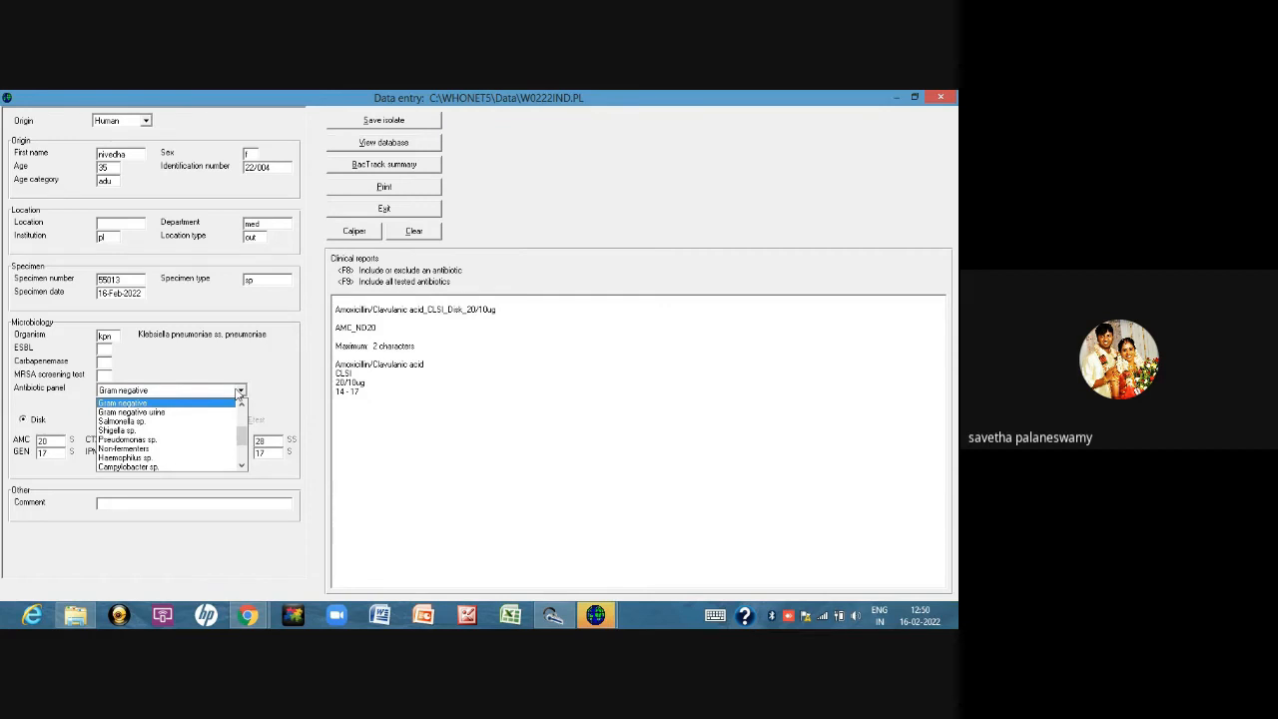
pyautogui.click(240, 395)
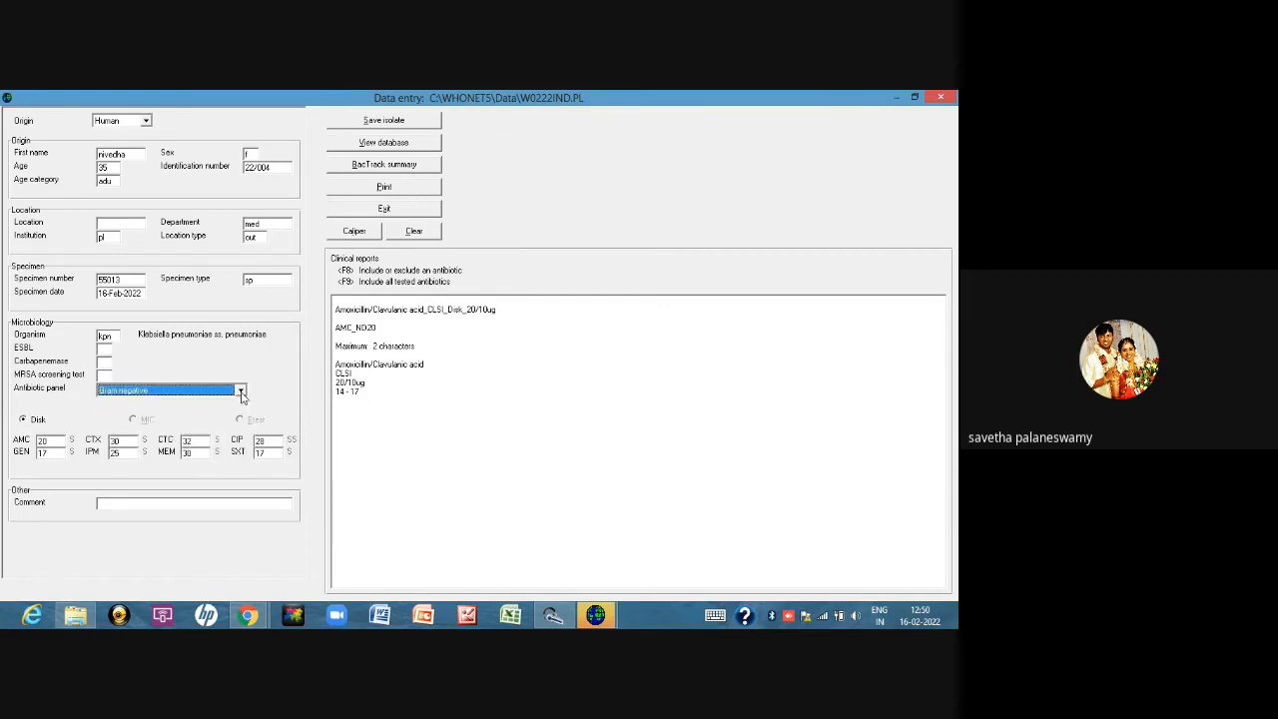
pyautogui.click(419, 120)
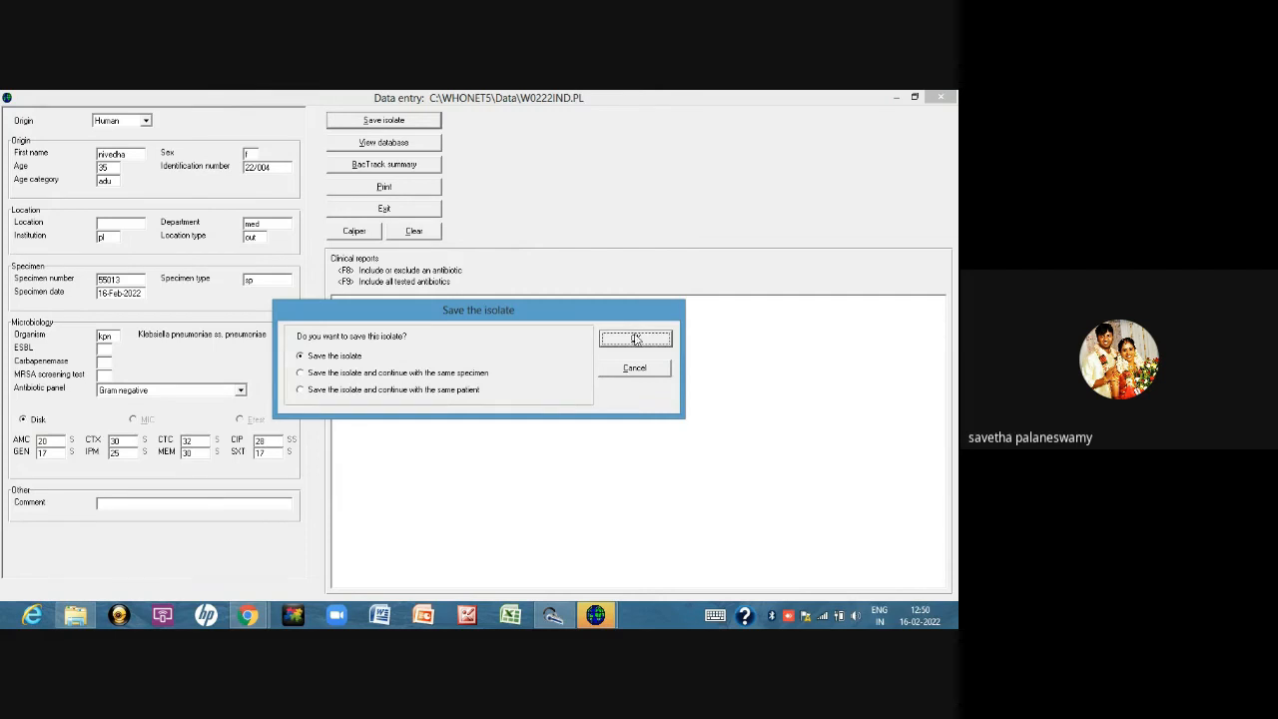
pyautogui.click(635, 339)
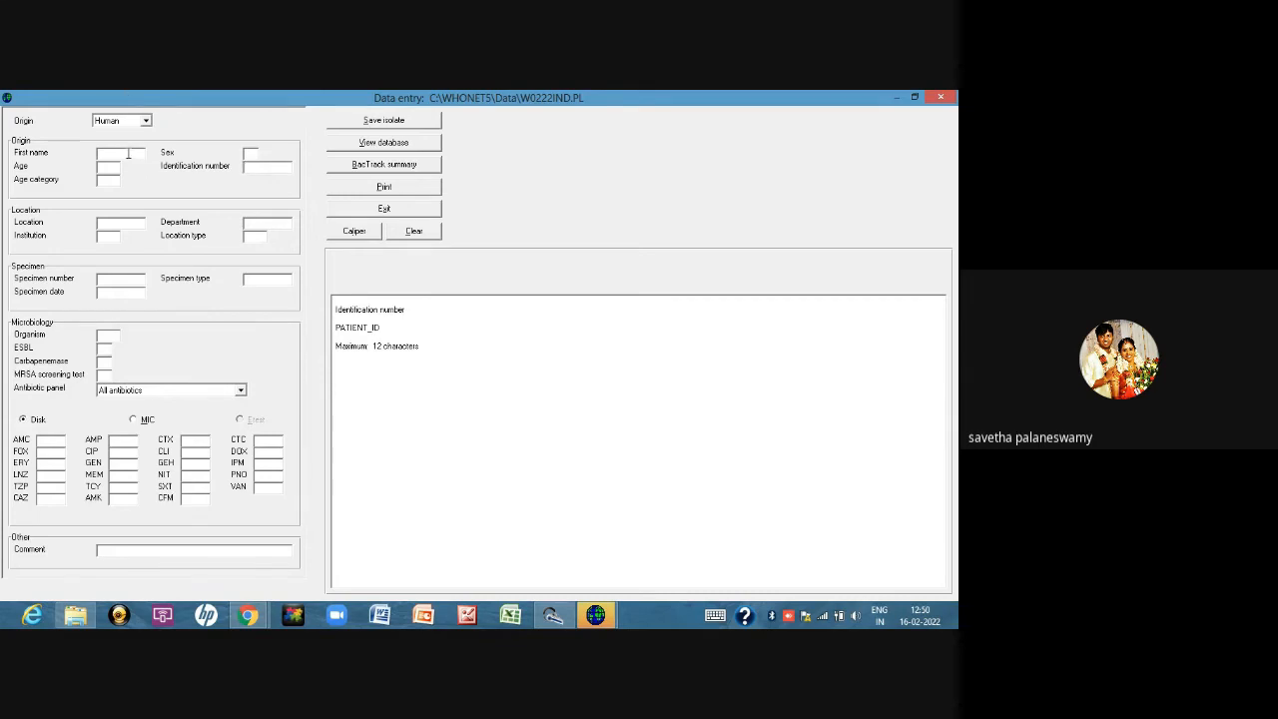
# Step: Enter the next patient's first name in the blank record and set the sex to male
pyautogui.click(128, 153)
pyautogui.write('elapp')
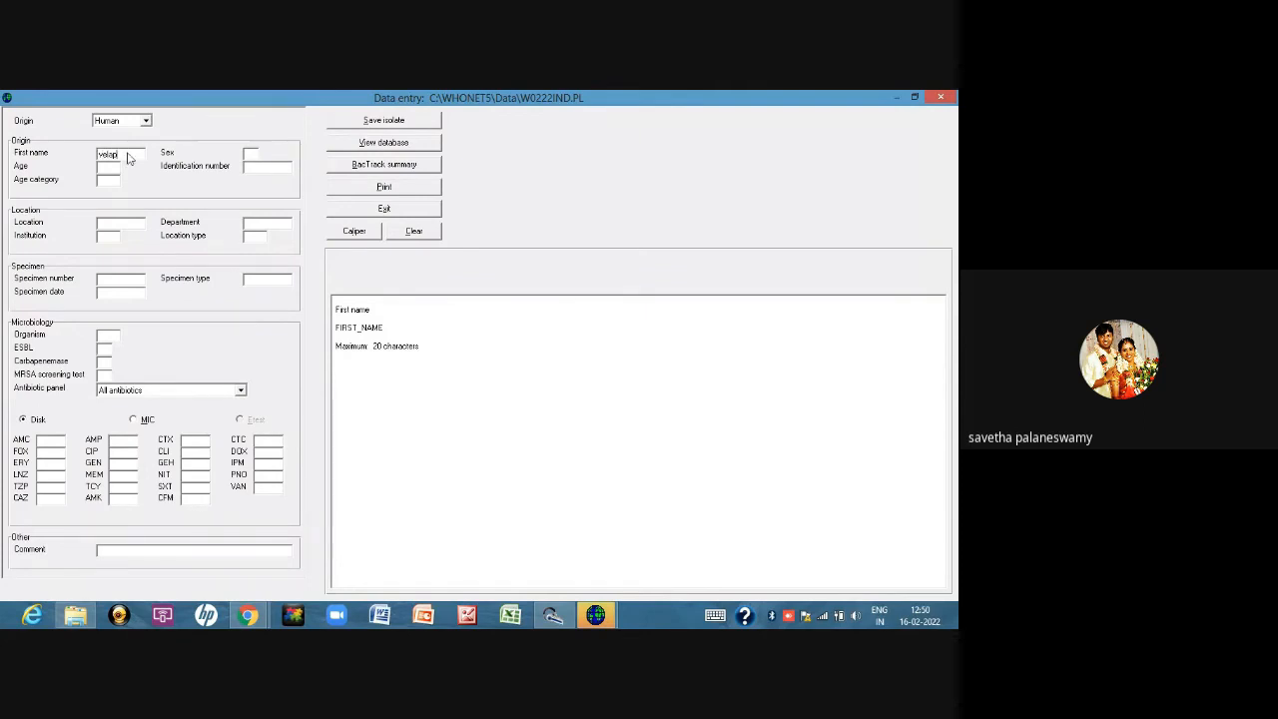
pyautogui.write('n')
pyautogui.press('BackSpace')
pyautogui.write('an')
pyautogui.press('Tab')
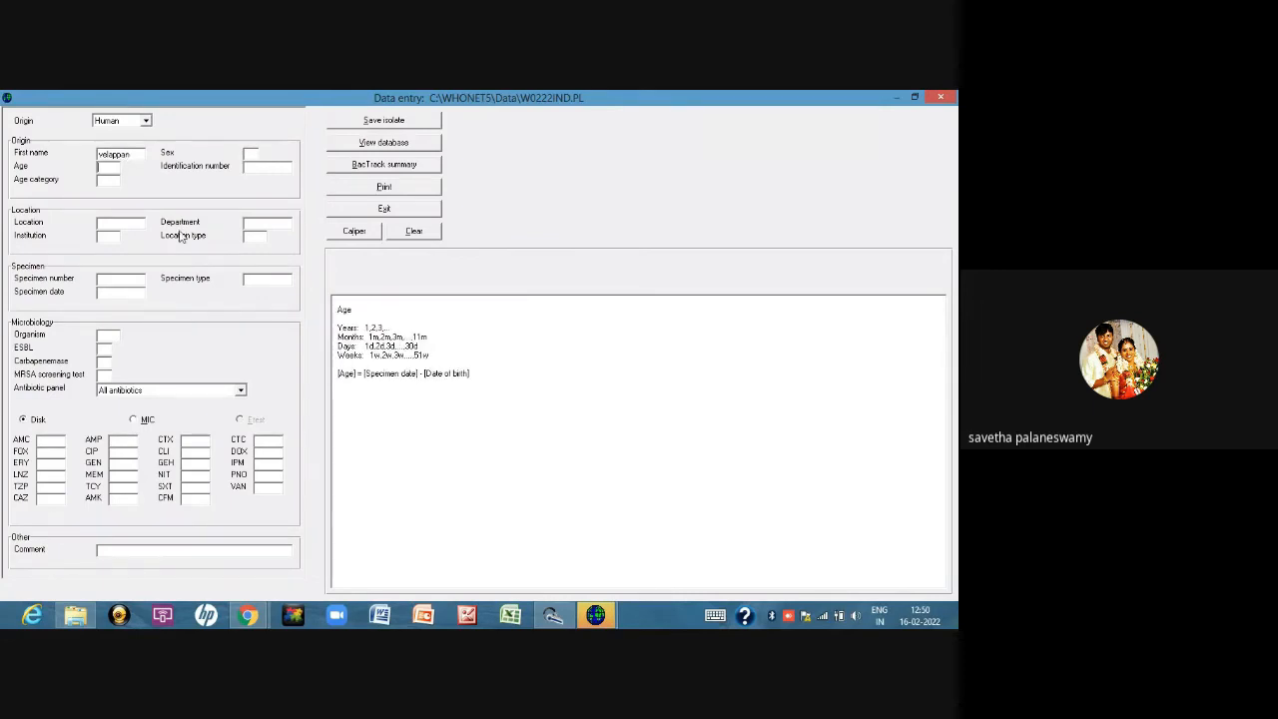
pyautogui.click(245, 152)
pyautogui.click(380, 327)
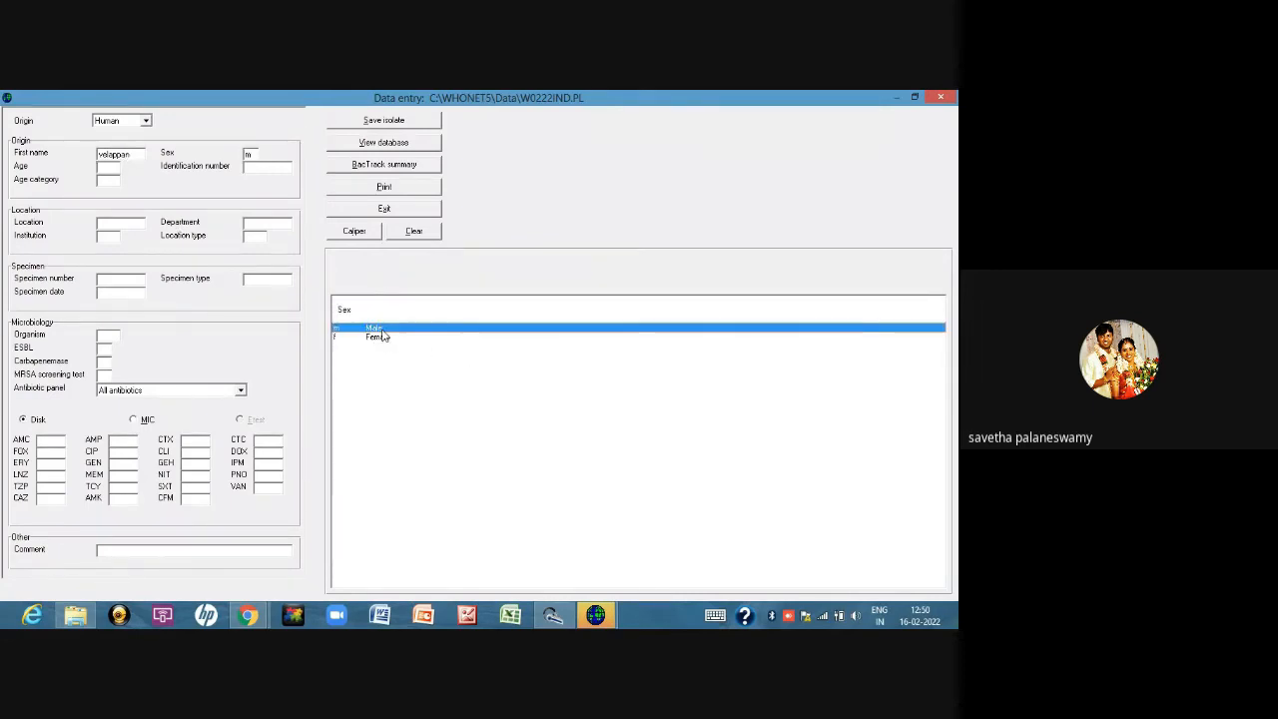
# Step: Enter an age of 70 and the patient's identification number
pyautogui.click(255, 168)
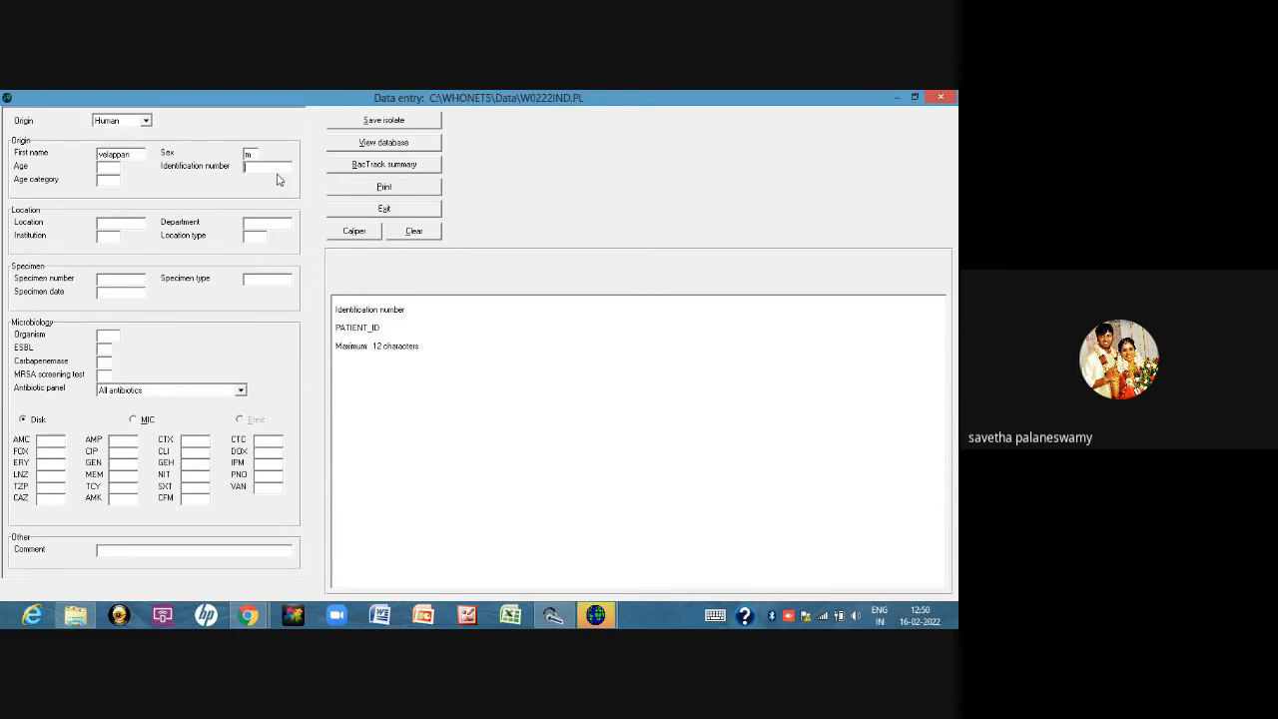
pyautogui.click(104, 166)
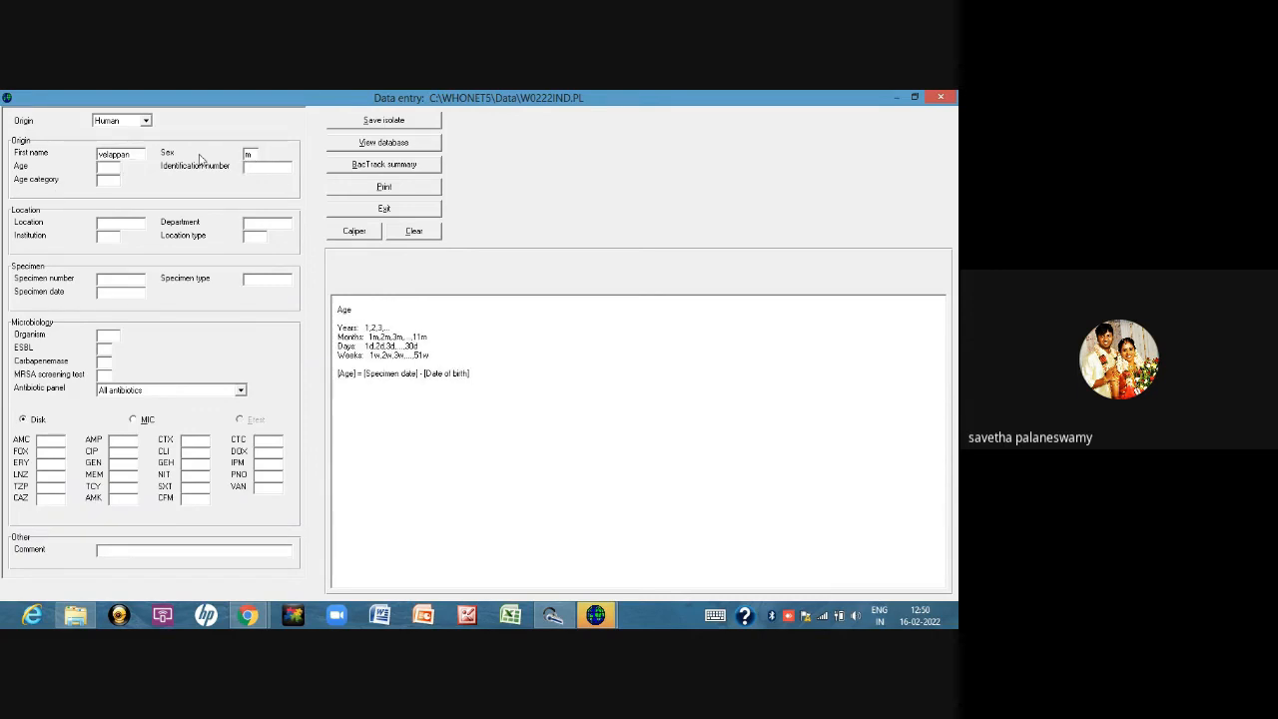
pyautogui.write('70')
pyautogui.press('Tab')
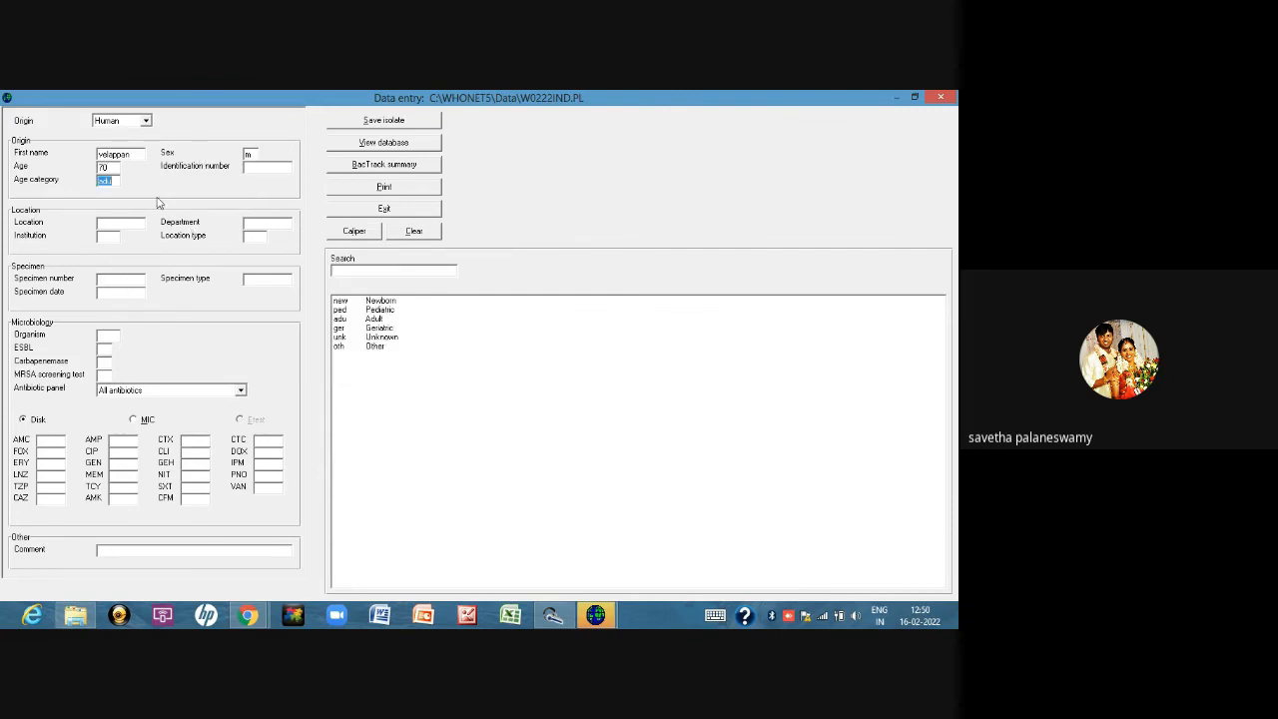
pyautogui.click(249, 167)
pyautogui.write('224')
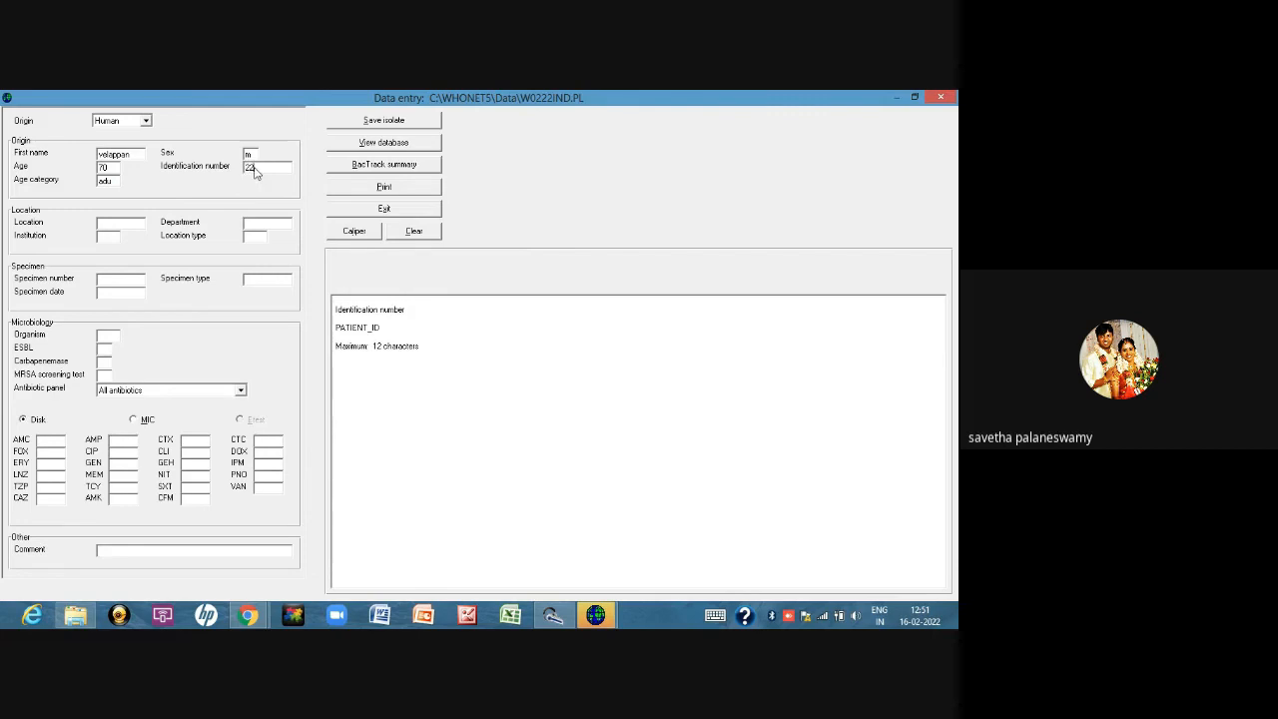
pyautogui.write('006')
pyautogui.press('Tab')
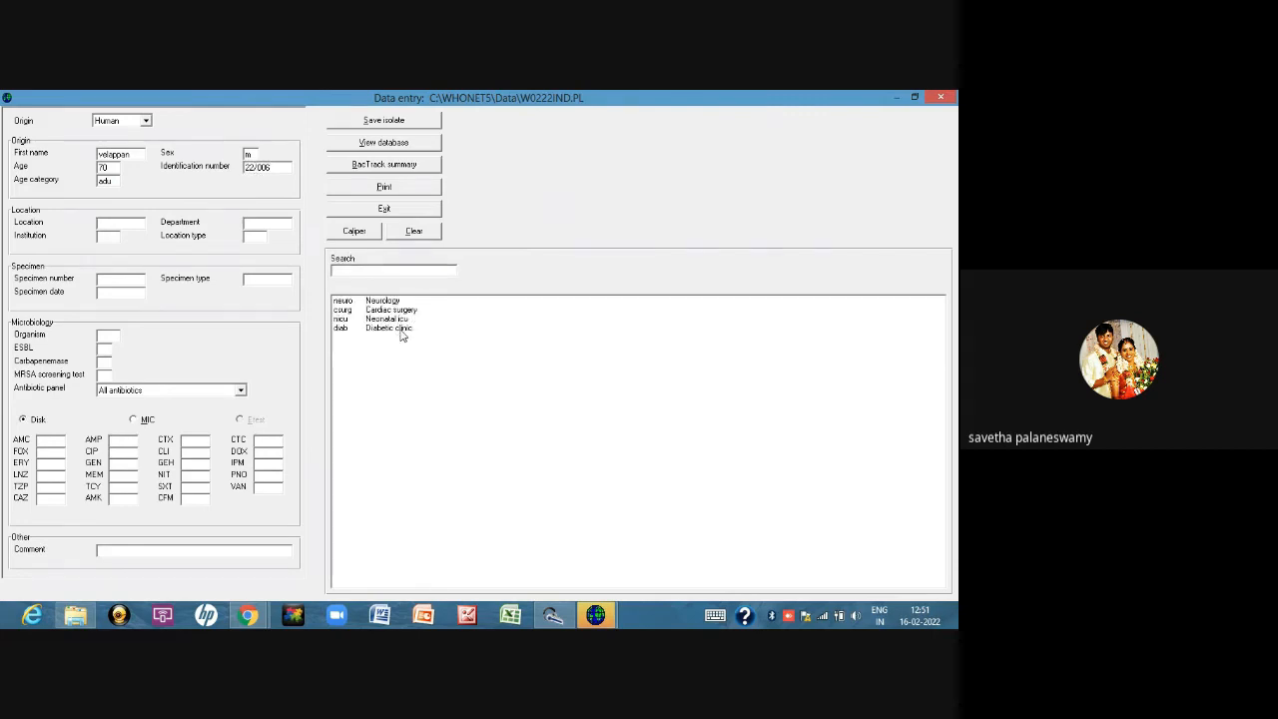
# Step: Keep med as the department and enter the specimen number and a specimen date of 16/02/2022
pyautogui.click(269, 223)
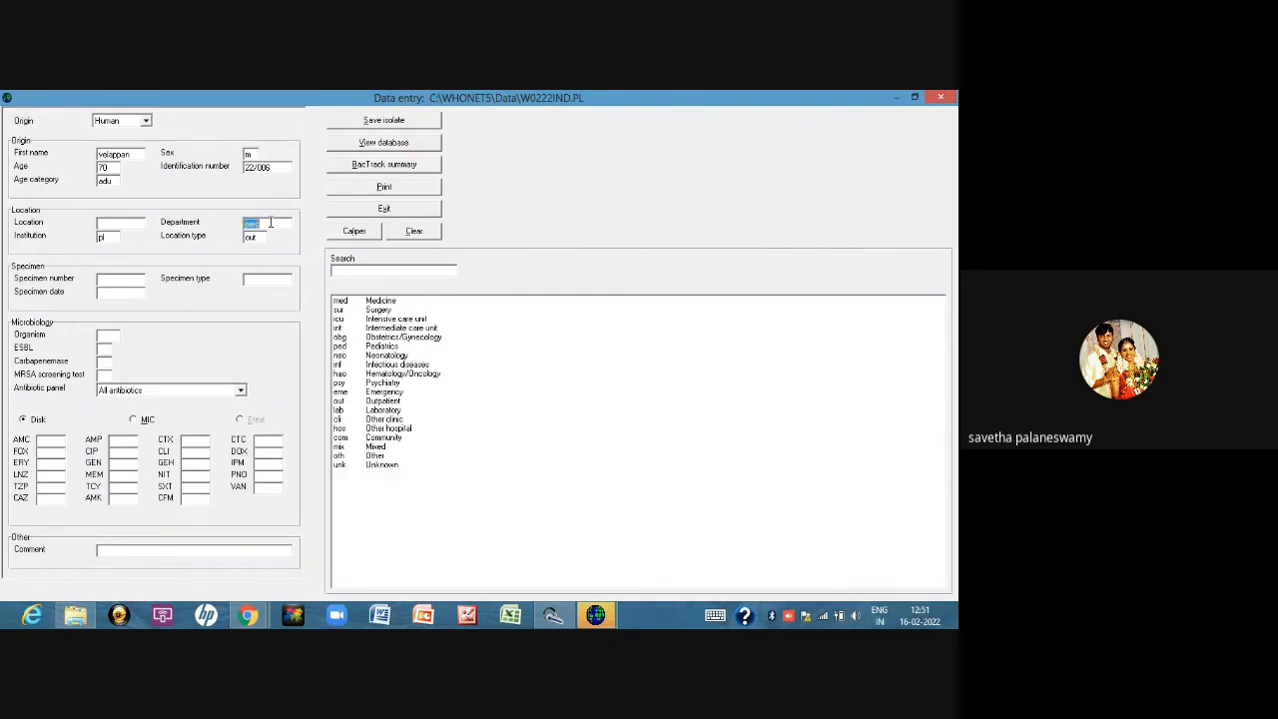
pyautogui.click(114, 281)
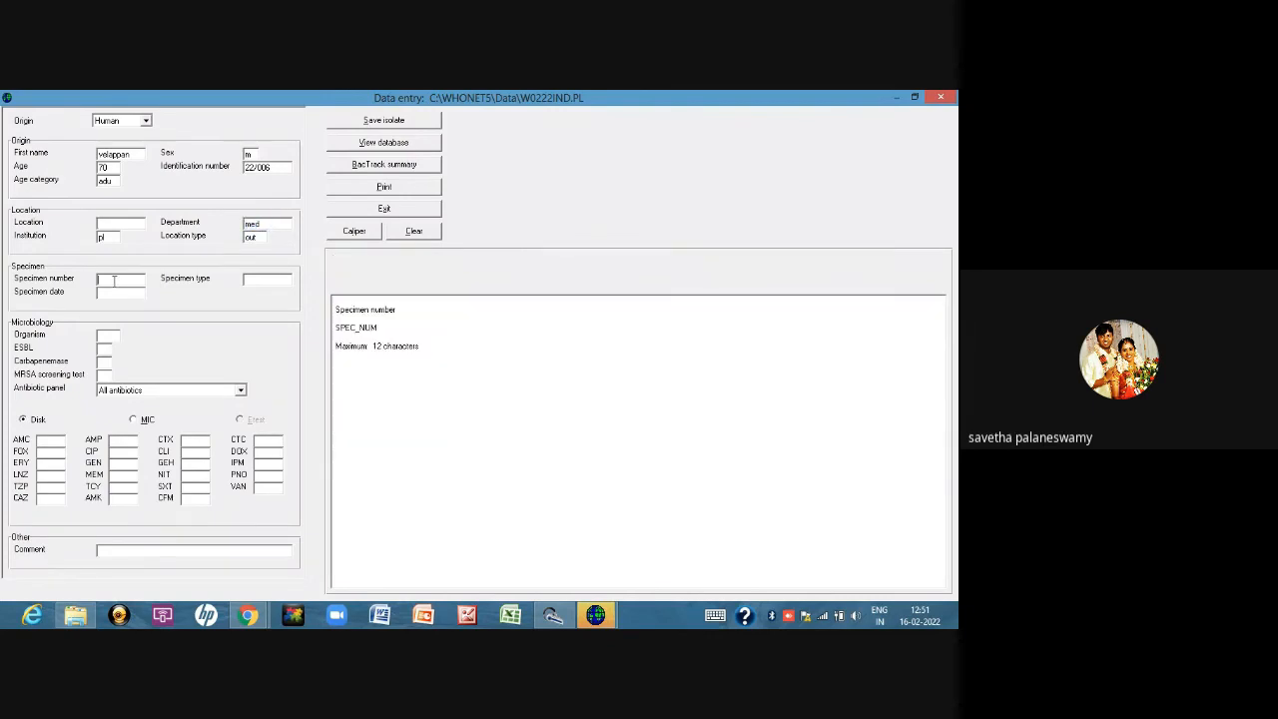
pyautogui.write('55015')
pyautogui.press('Return')
pyautogui.write('16/0')
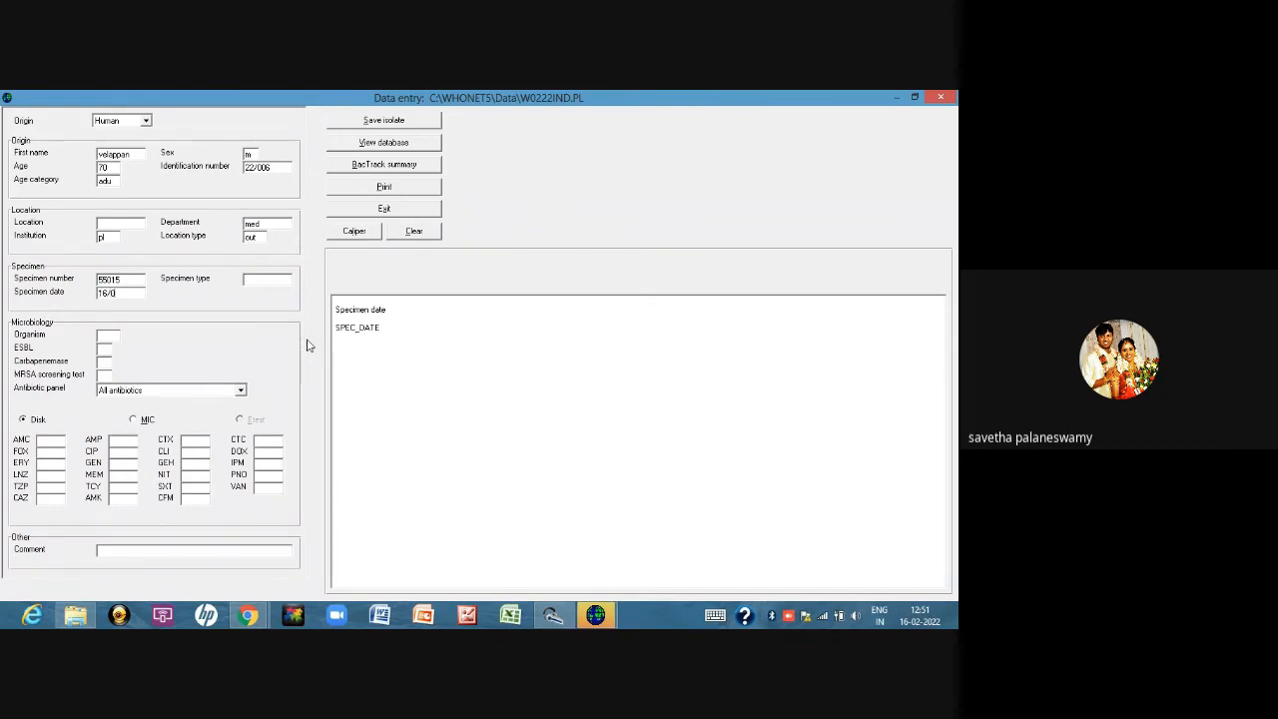
pyautogui.write('2/2022')
pyautogui.press('Return')
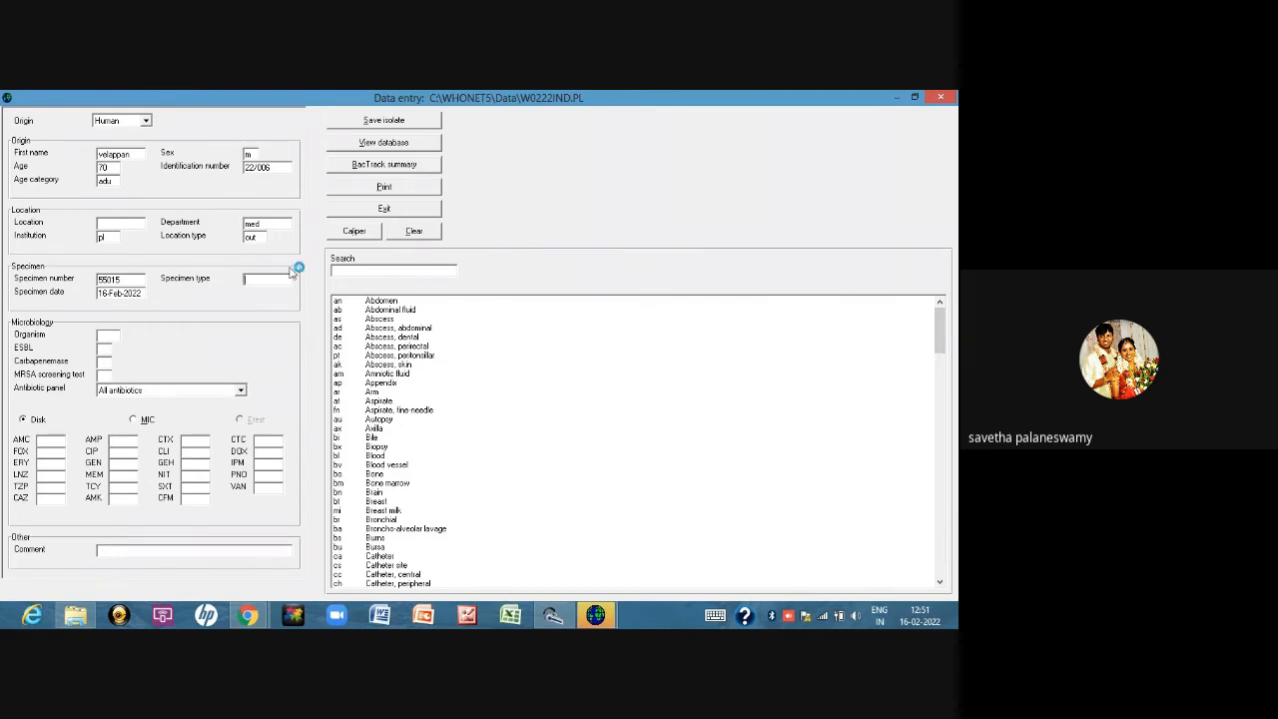
# Step: Set the specimen type to ur and choose Klebsiella pneumoniae ss. pneumoniae as the organism
pyautogui.write('r')
pyautogui.press('Return')
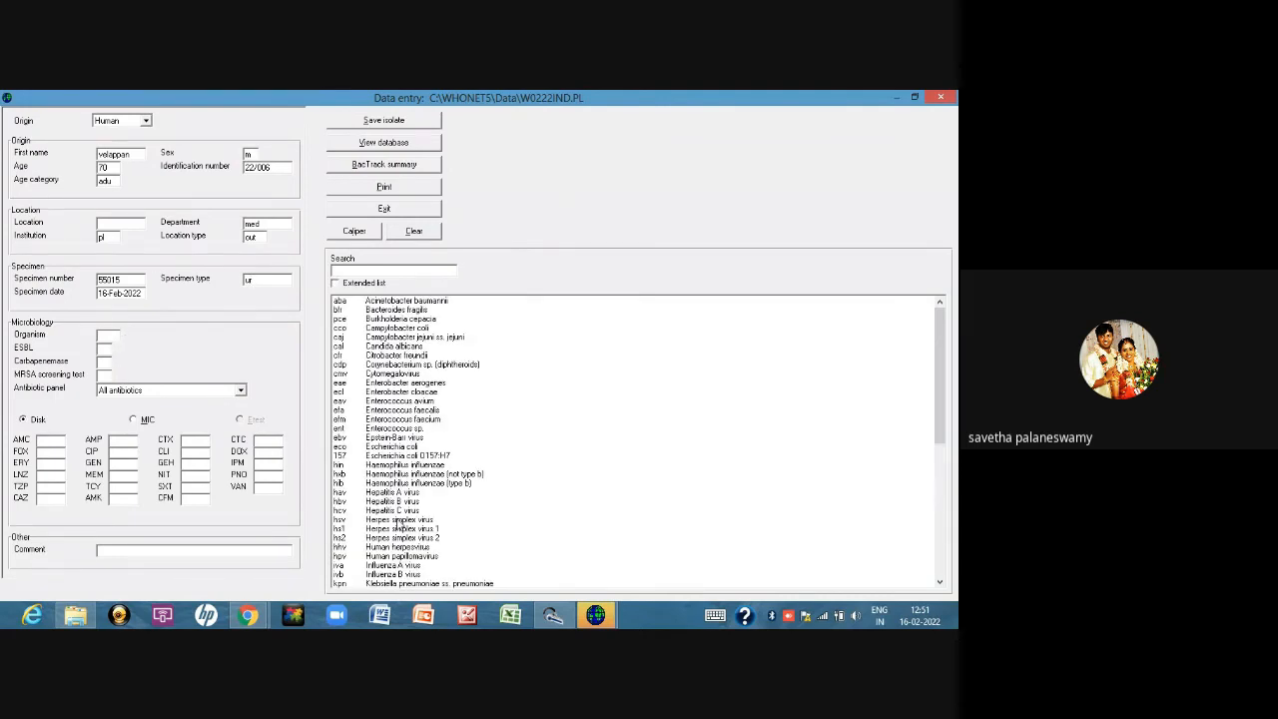
pyautogui.click(421, 584)
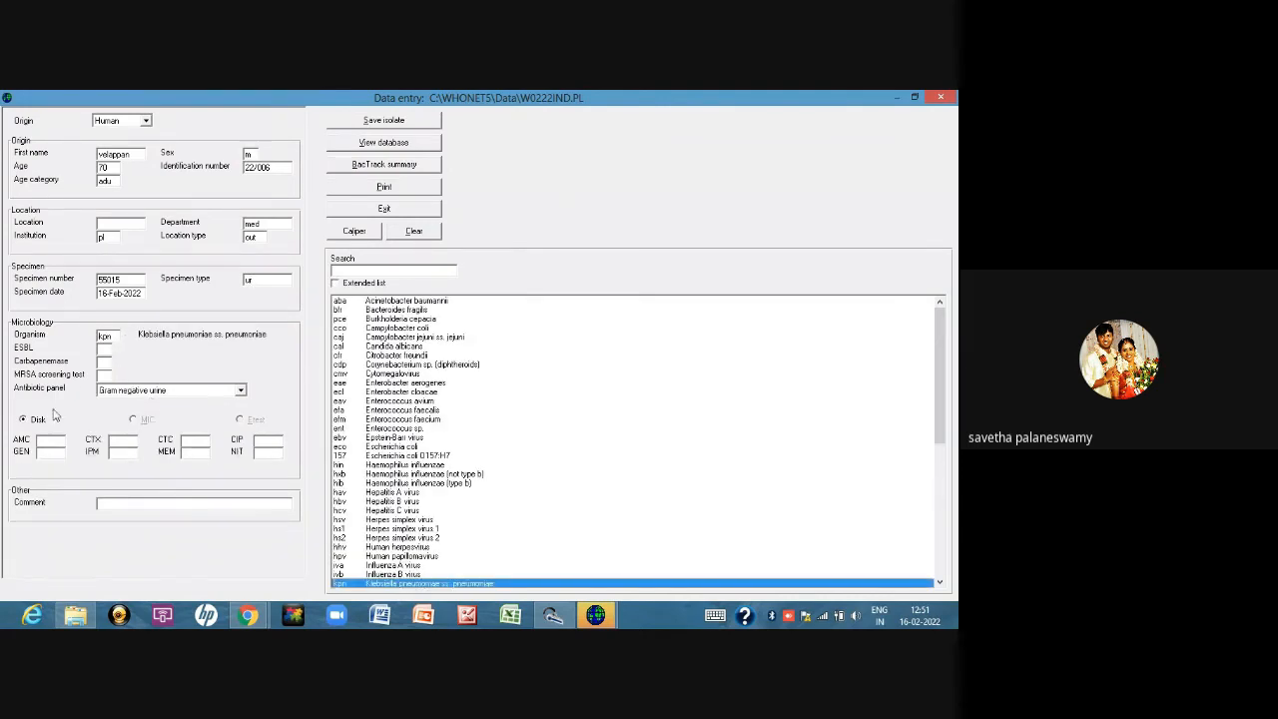
# Step: Enter disk results of 10 for AMC, 15 for CTX, 30 for CTC and 27 for CIP
pyautogui.click(50, 444)
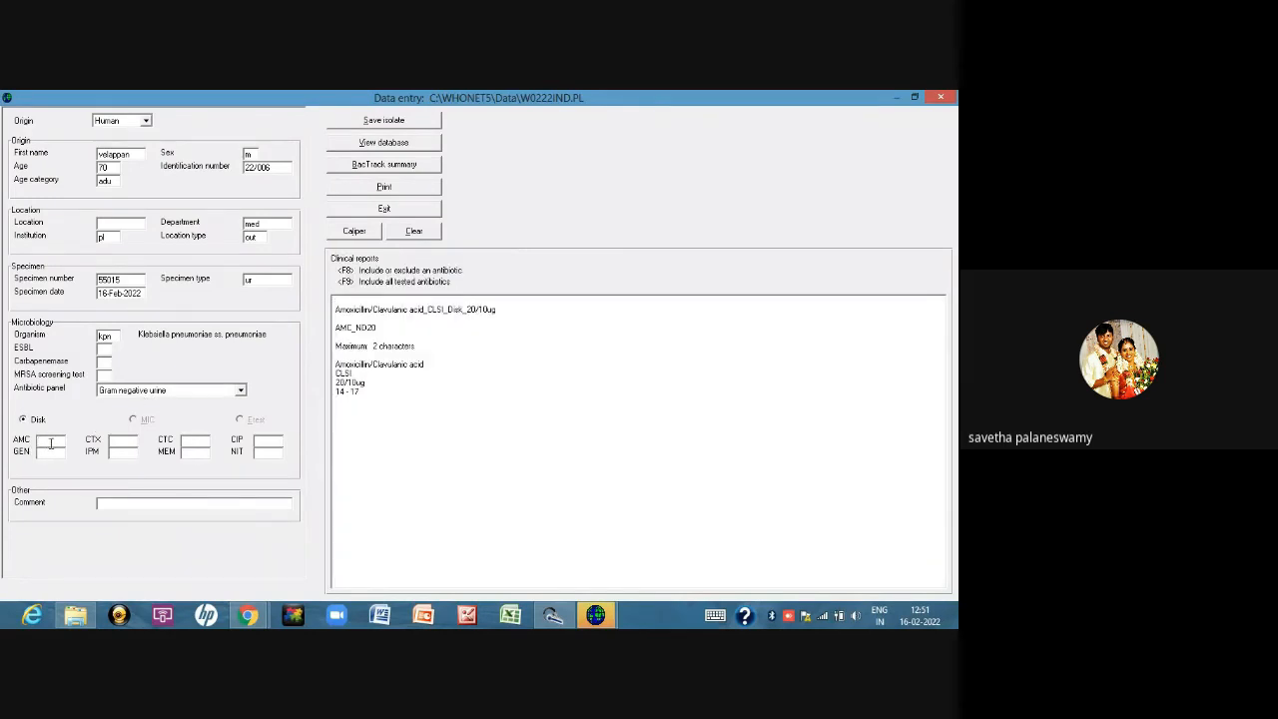
pyautogui.press('Return')
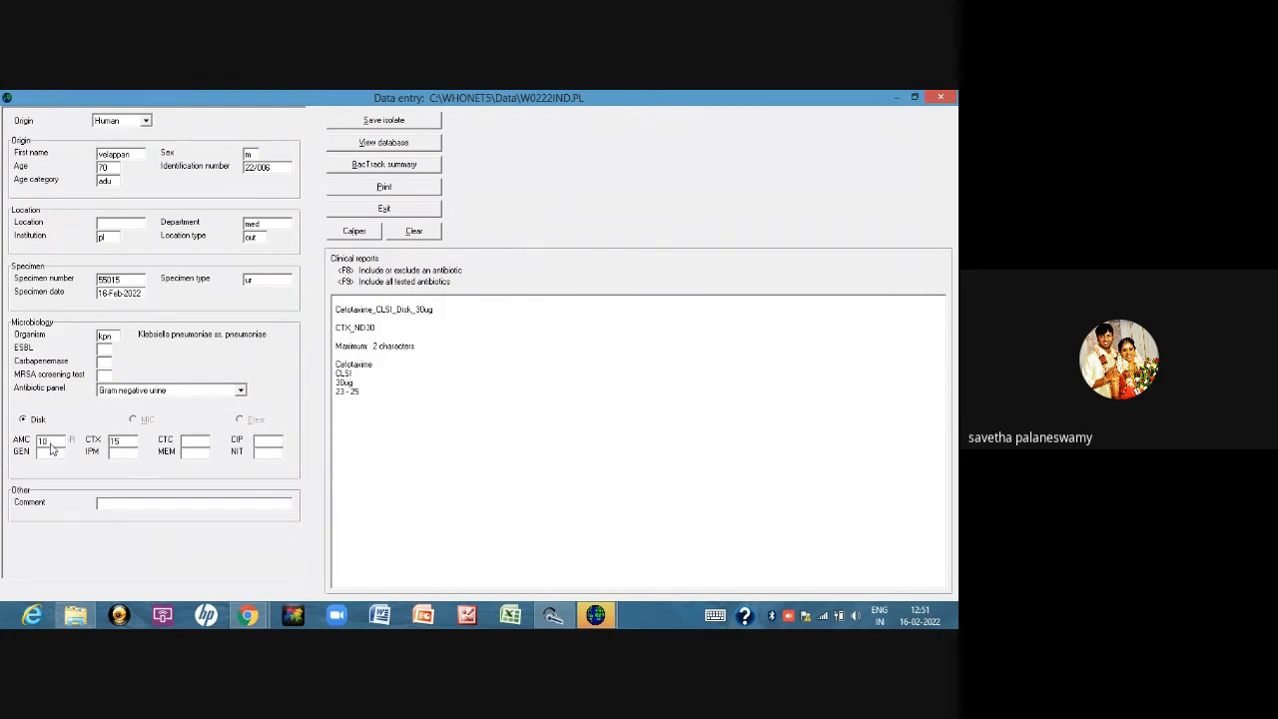
pyautogui.press('Return')
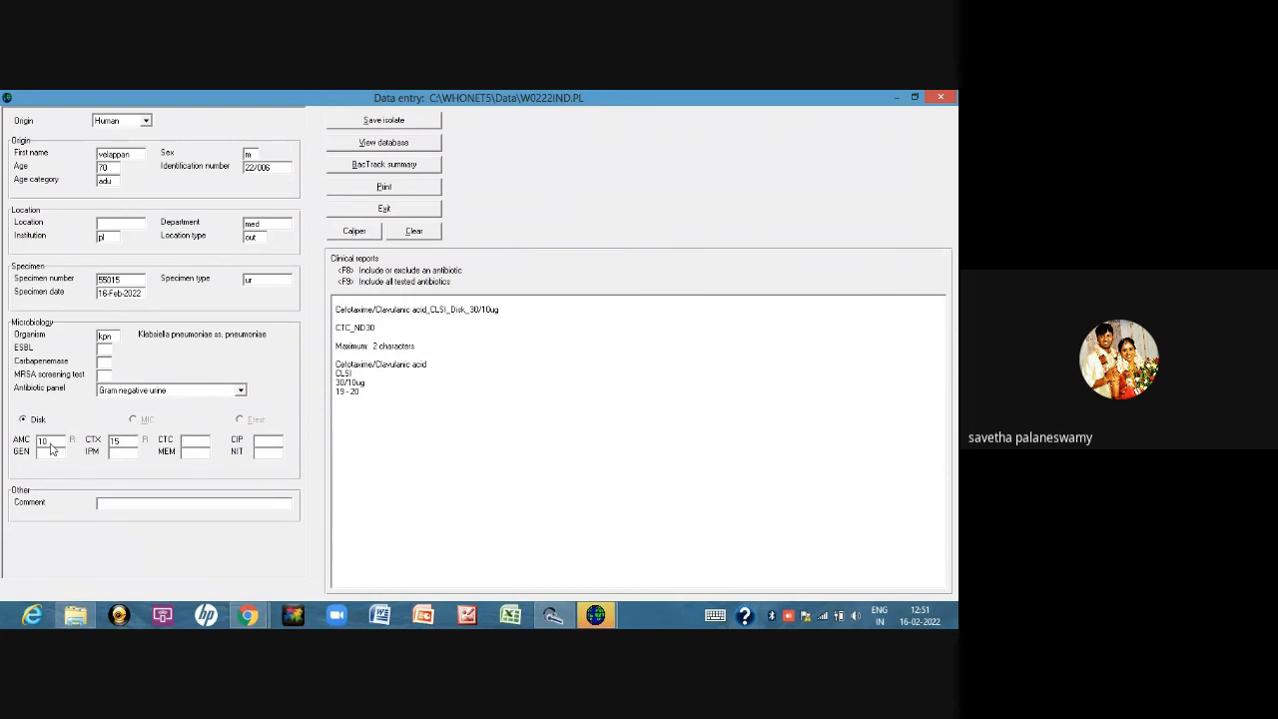
pyautogui.press('Return')
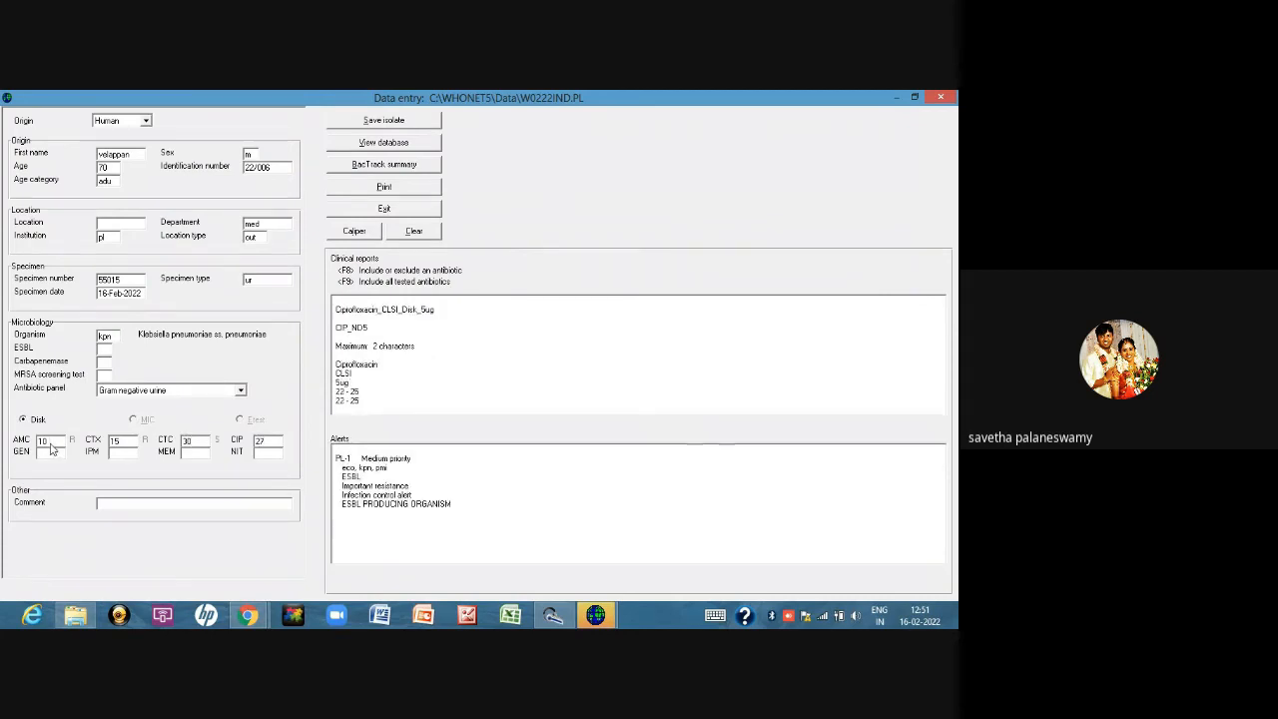
pyautogui.write('27')
pyautogui.press('Return')
# Step: Enter disk results of 10 for GEN, 27 for IPM, 28 for MEM and 23 for NIT
pyautogui.write('10')
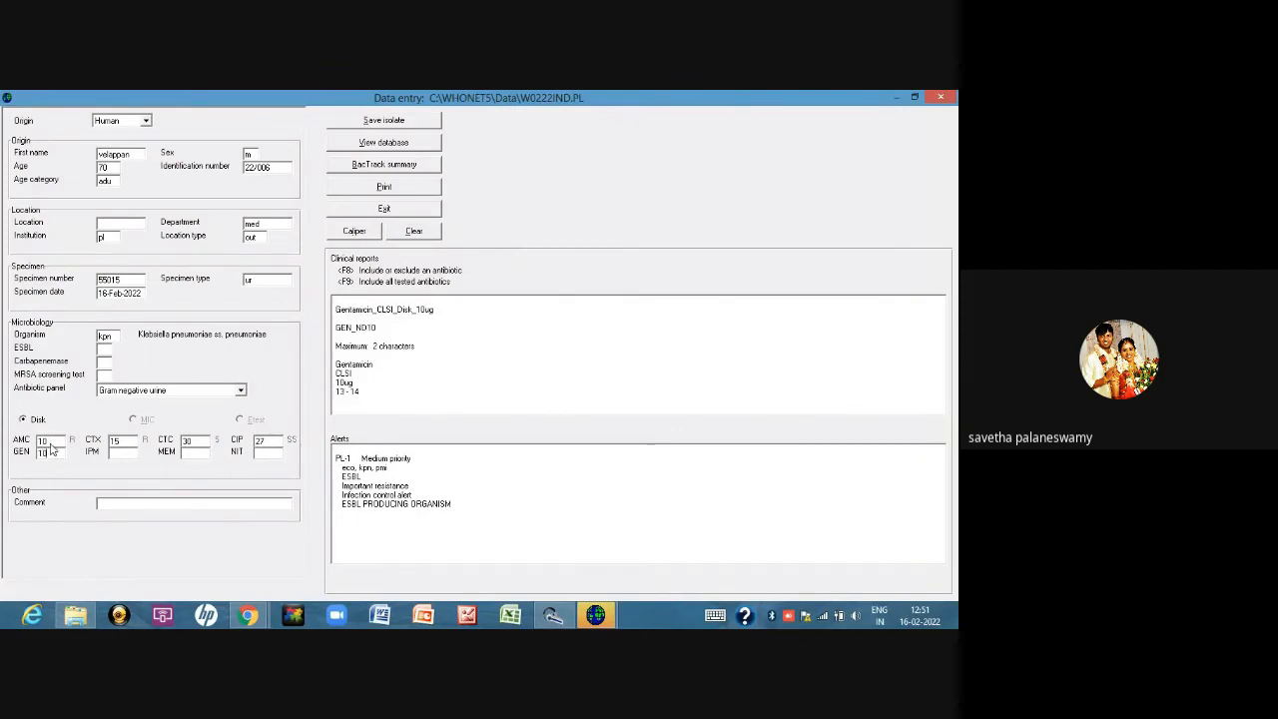
pyautogui.press('Return')
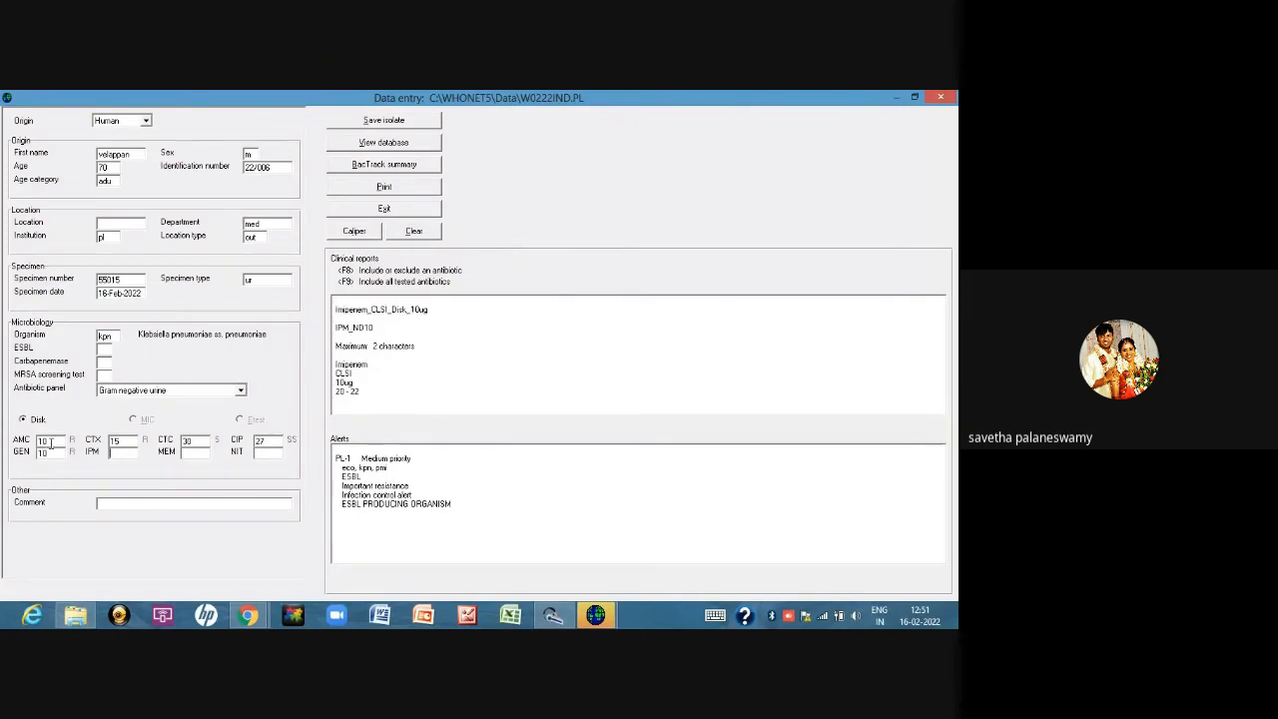
pyautogui.write('27')
pyautogui.press('Return')
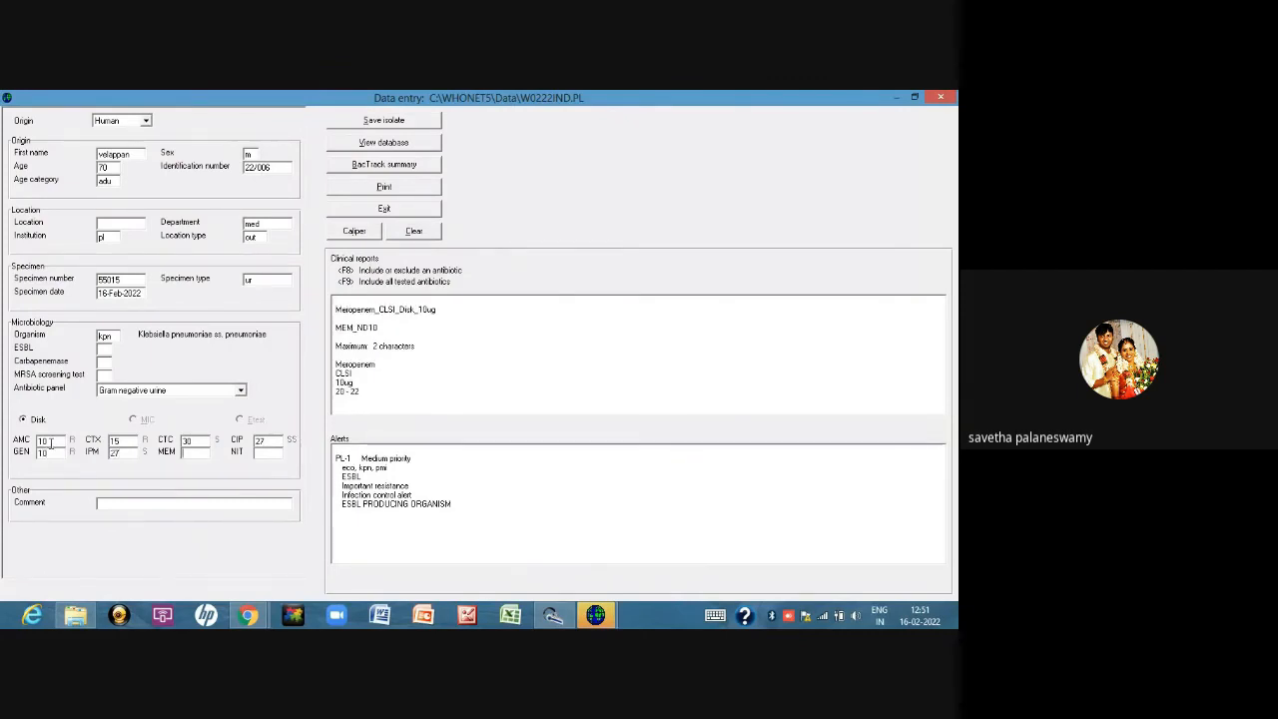
pyautogui.write('28')
pyautogui.press('Return')
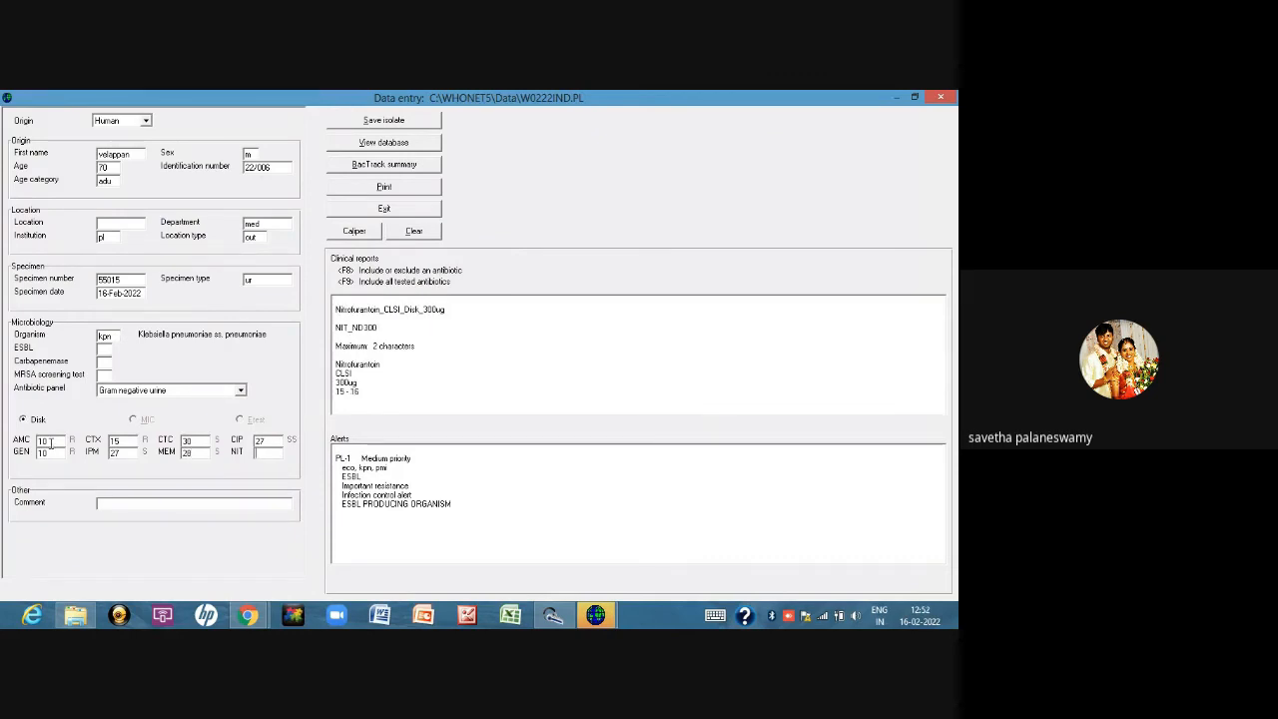
pyautogui.write('23')
# Step: Switch to the Google Meet call, turn on the microphone and return to the WHONET data entry form
pyautogui.click(252, 616)
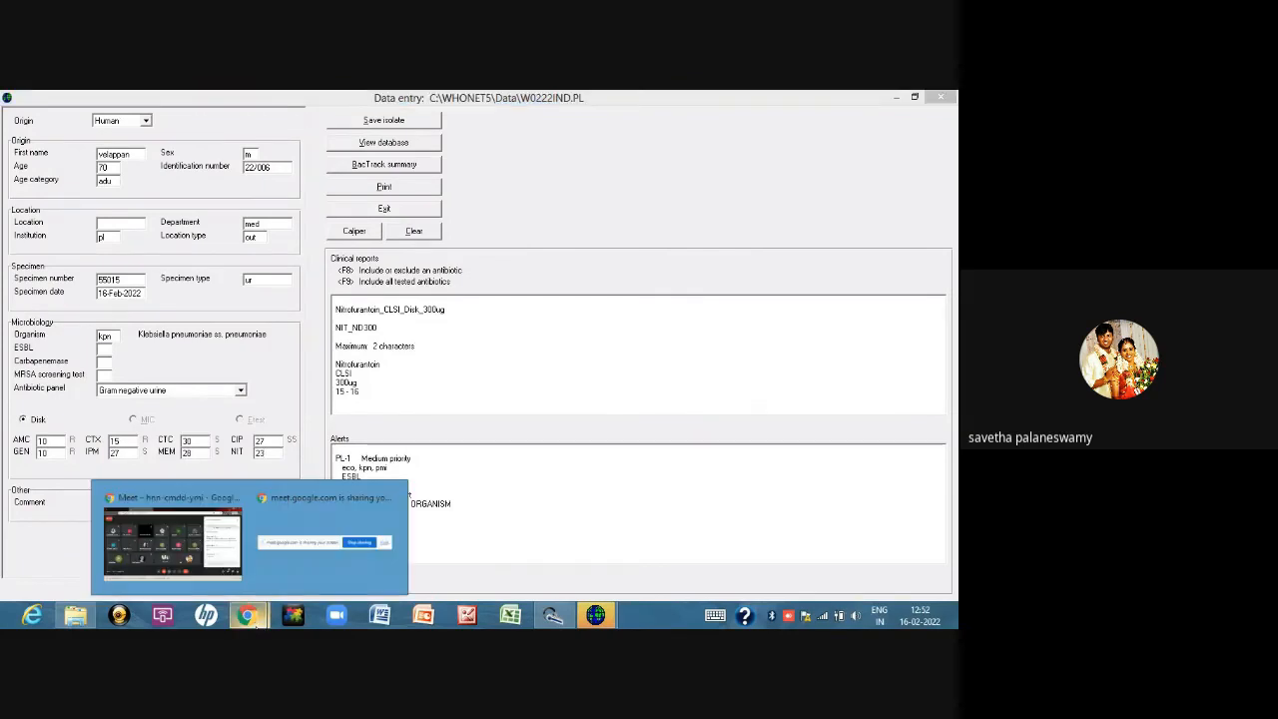
pyautogui.click(190, 544)
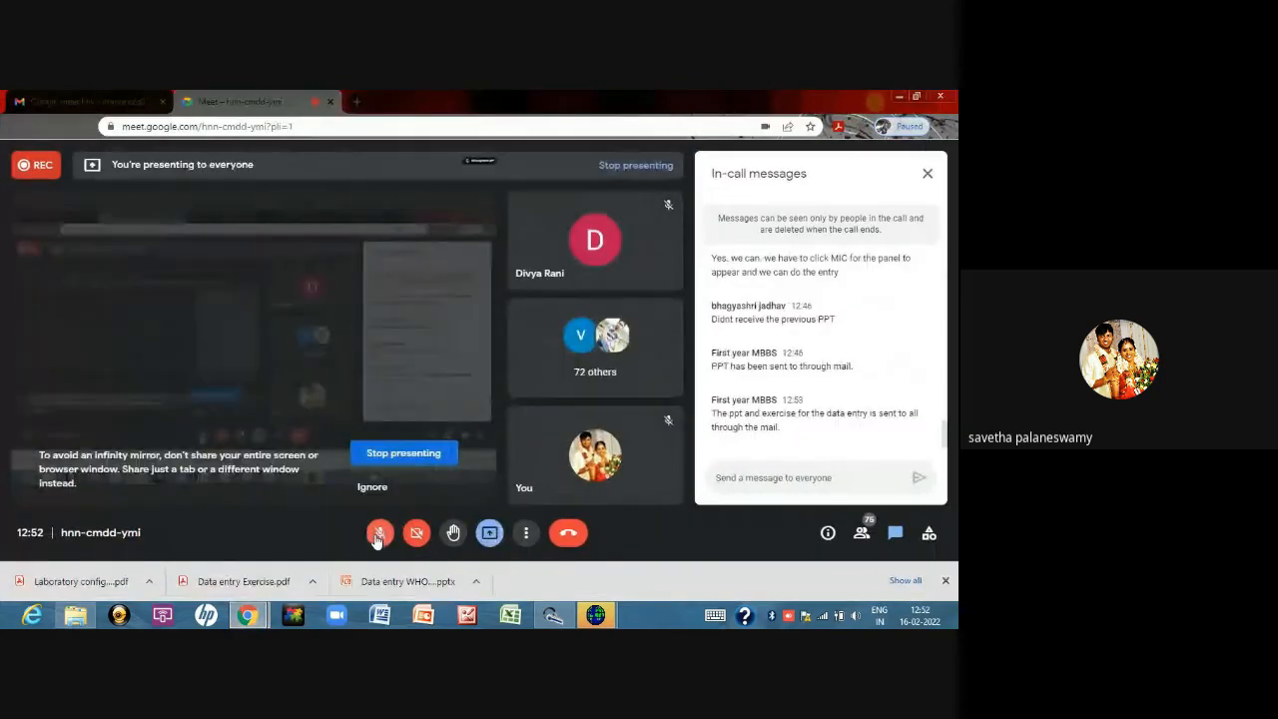
pyautogui.moveTo(247, 615)
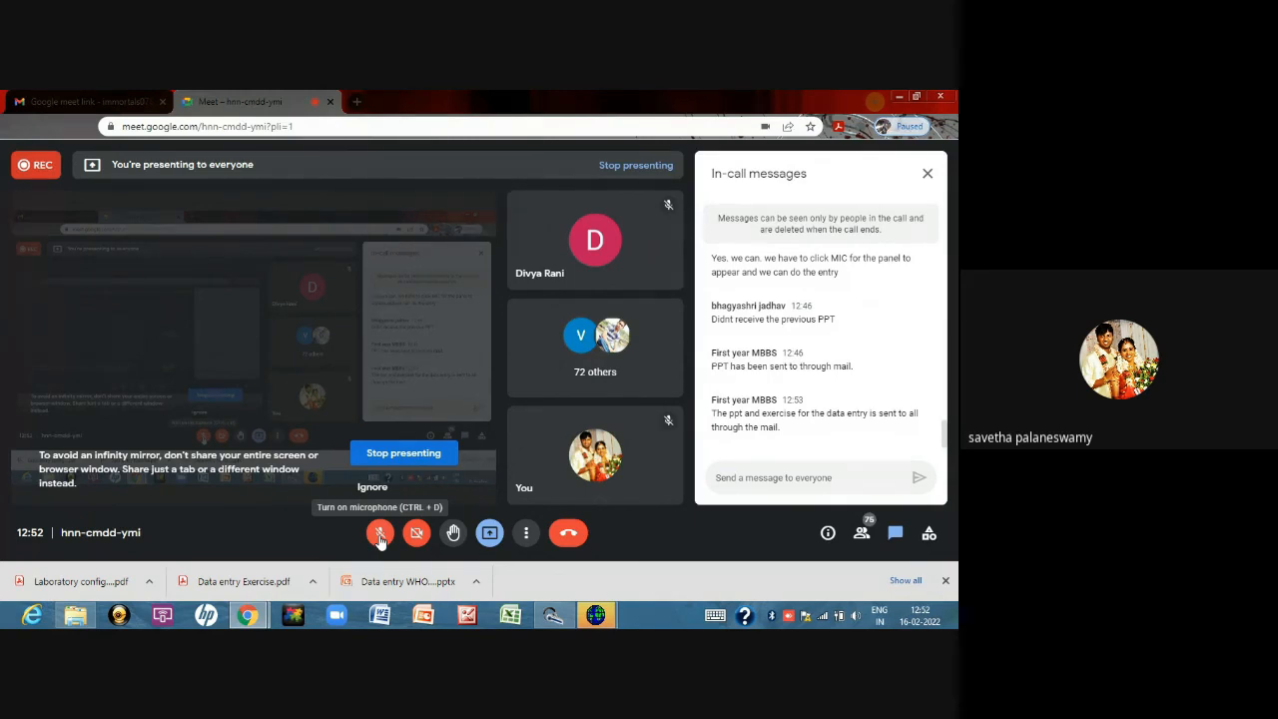
pyautogui.click(380, 537)
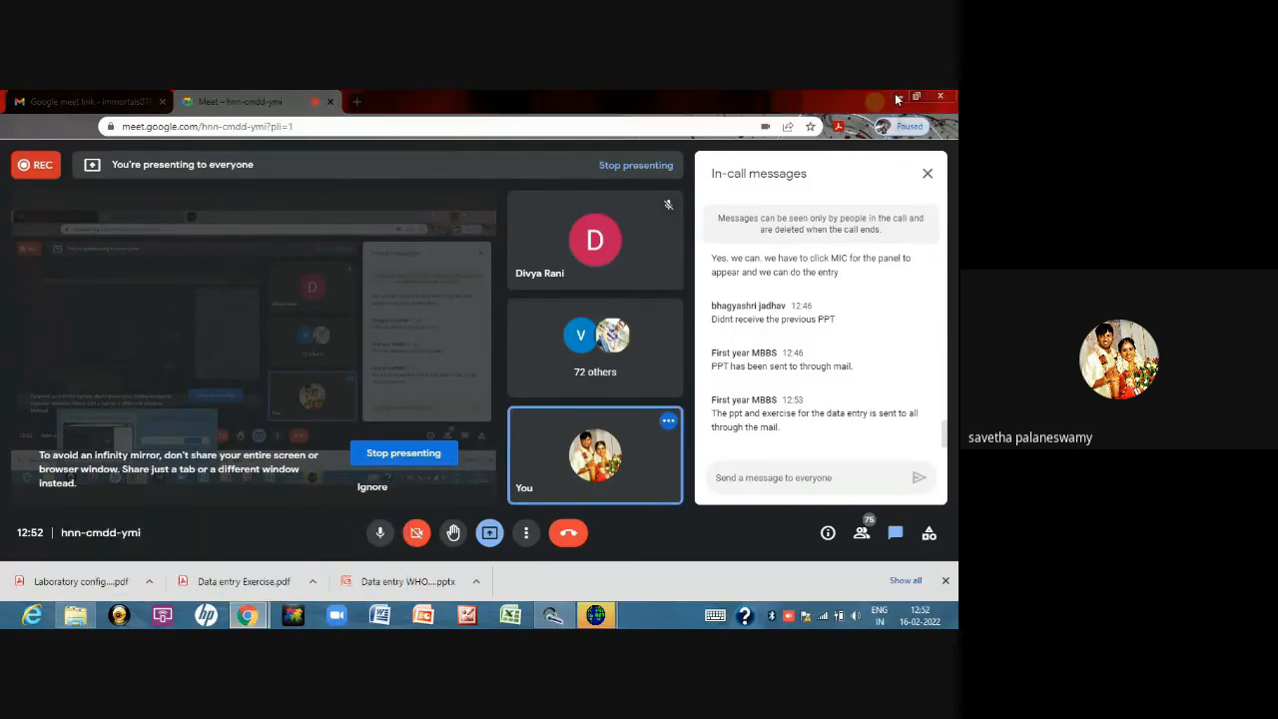
pyautogui.click(898, 97)
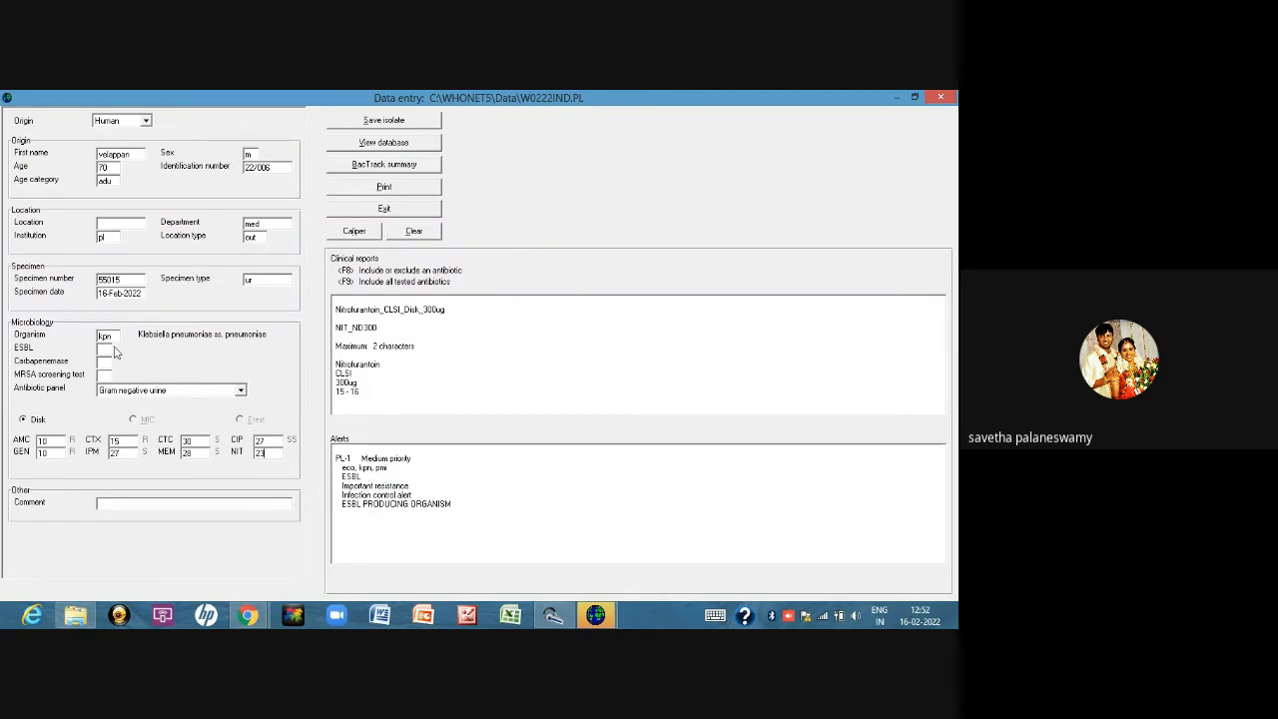
# Step: Try a positive ESBL result for the Klebsiella isolate and clear the field again
pyautogui.click(104, 350)
pyautogui.click(380, 329)
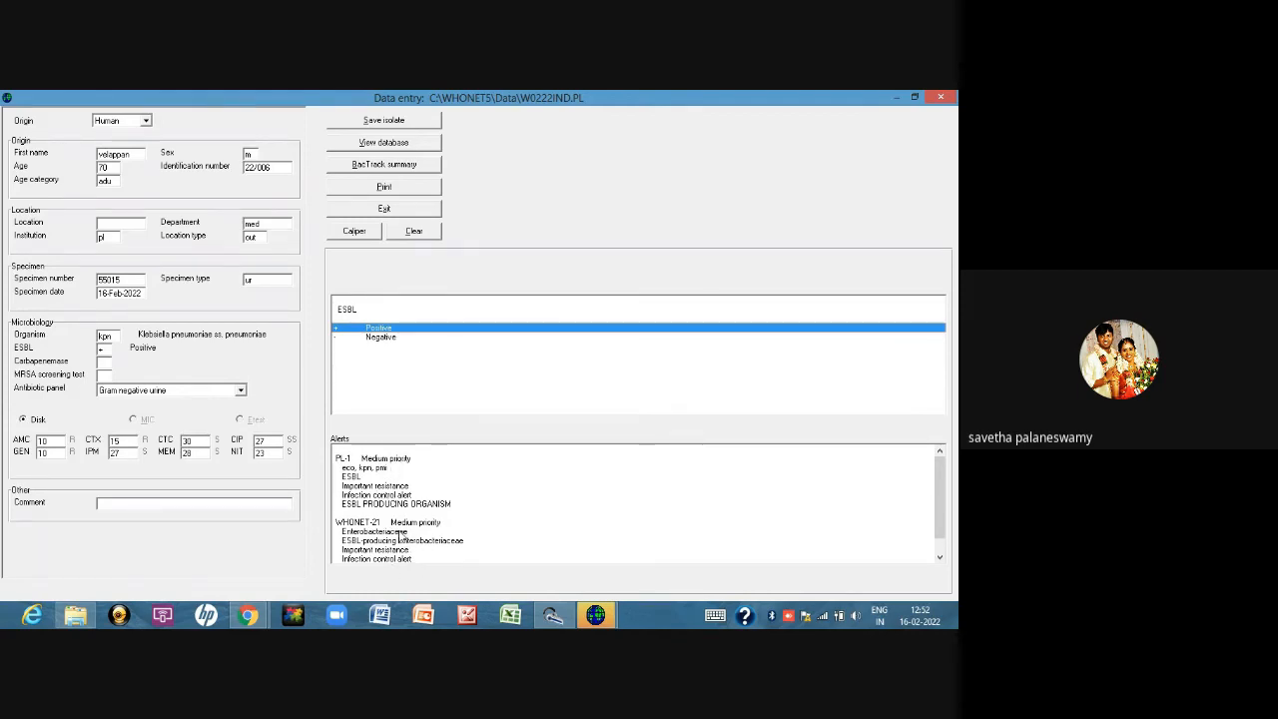
pyautogui.doubleClick(103, 349)
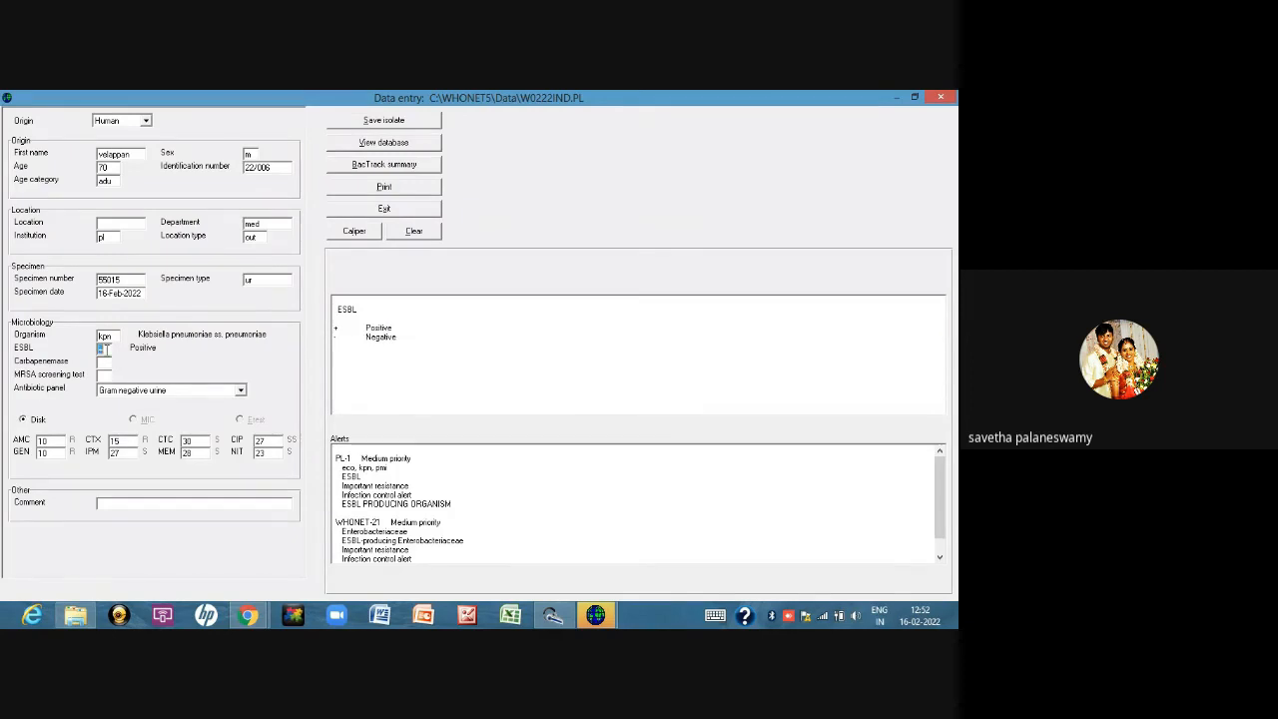
pyautogui.press('BackSpace')
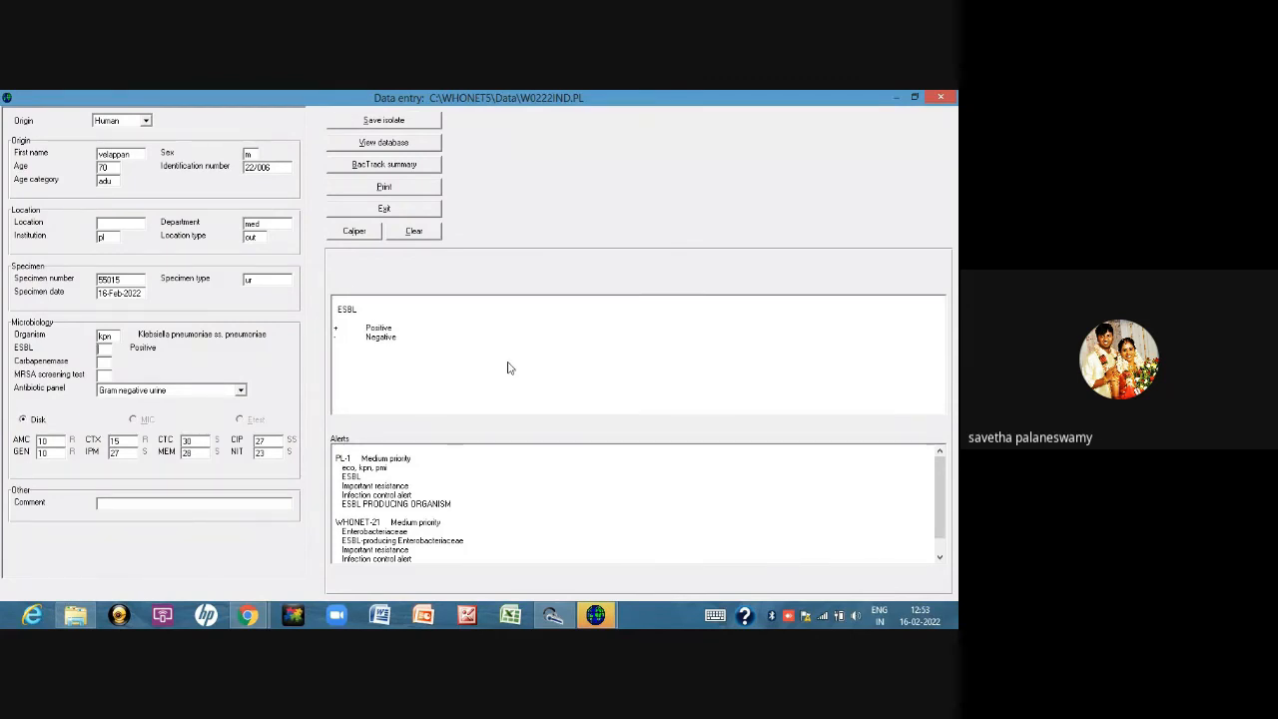
# Step: Save the Klebsiella pneumoniae urine isolate and exit data entry
pyautogui.click(403, 121)
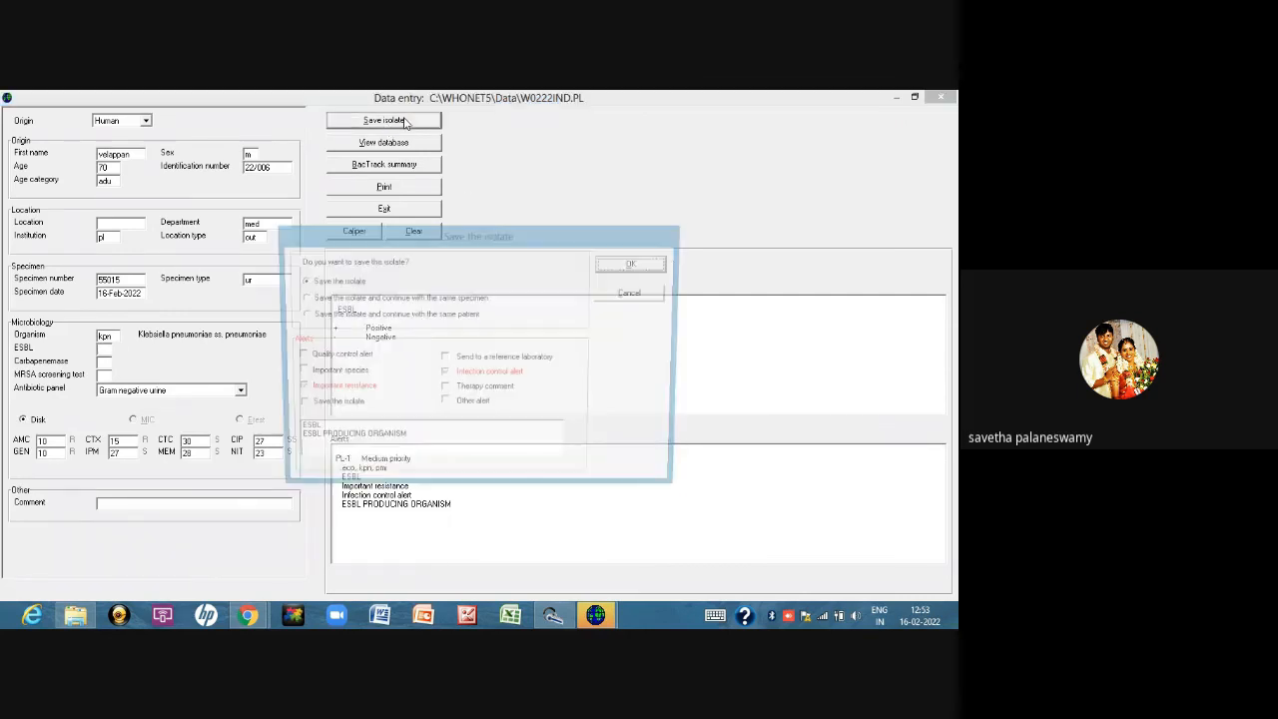
pyautogui.click(639, 265)
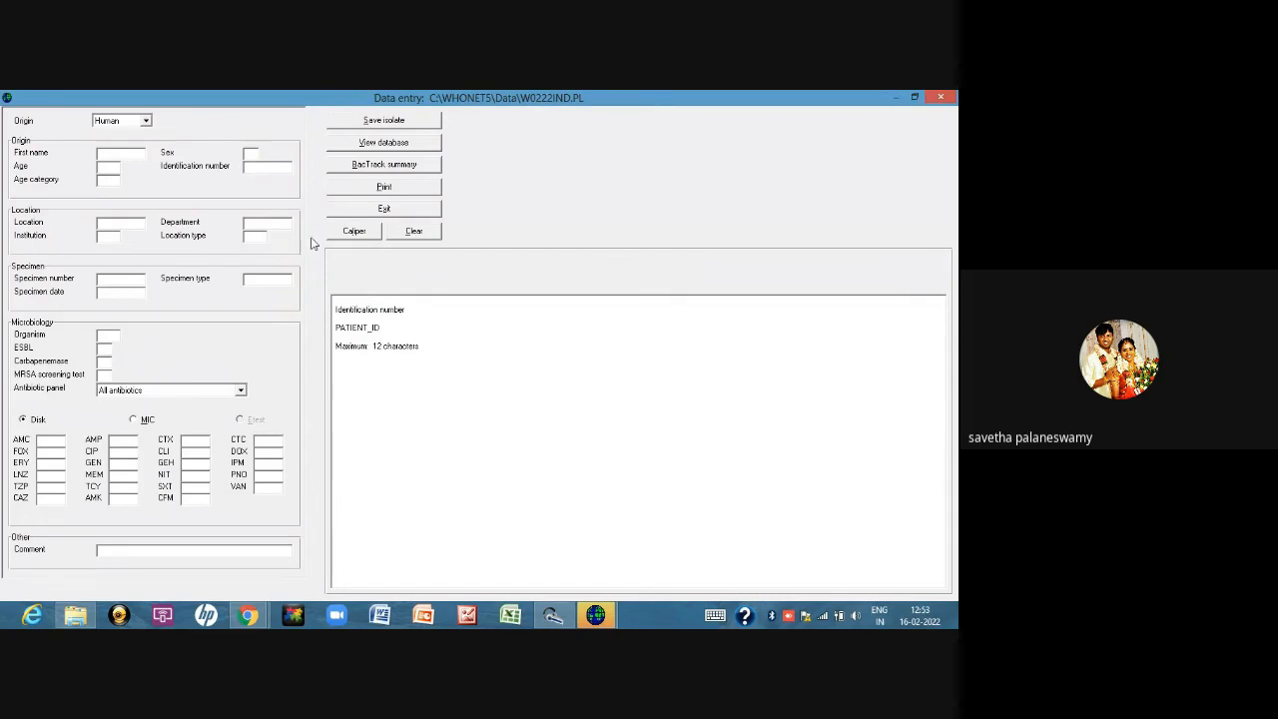
pyautogui.click(381, 208)
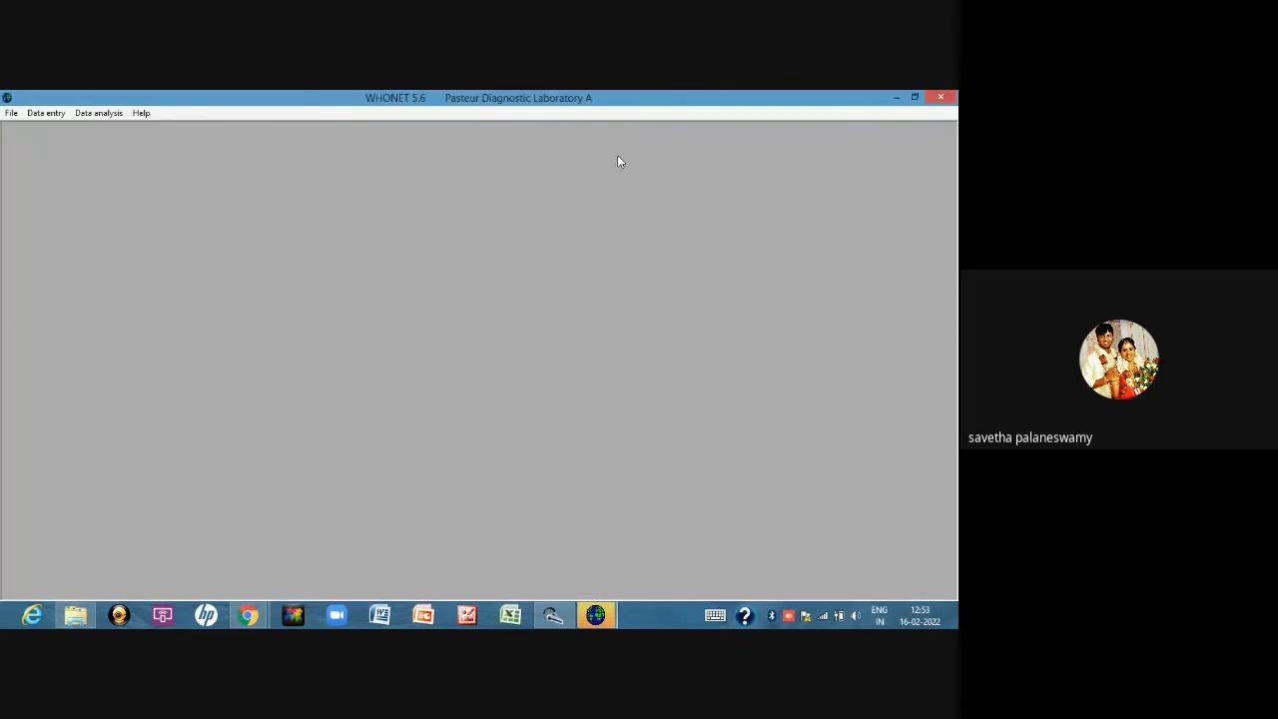
# Step: Reopen the recent data file W0222IND.PL, view its database of saved isolates and close data entry
pyautogui.click(46, 113)
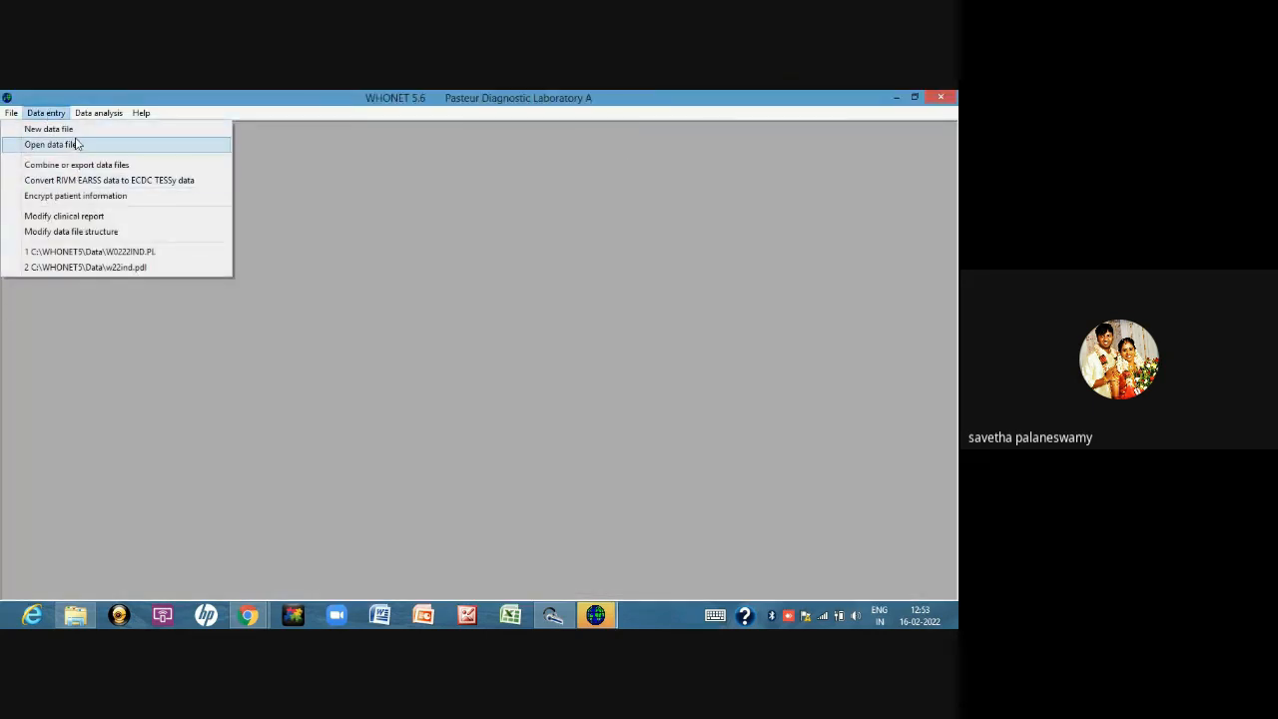
pyautogui.click(104, 254)
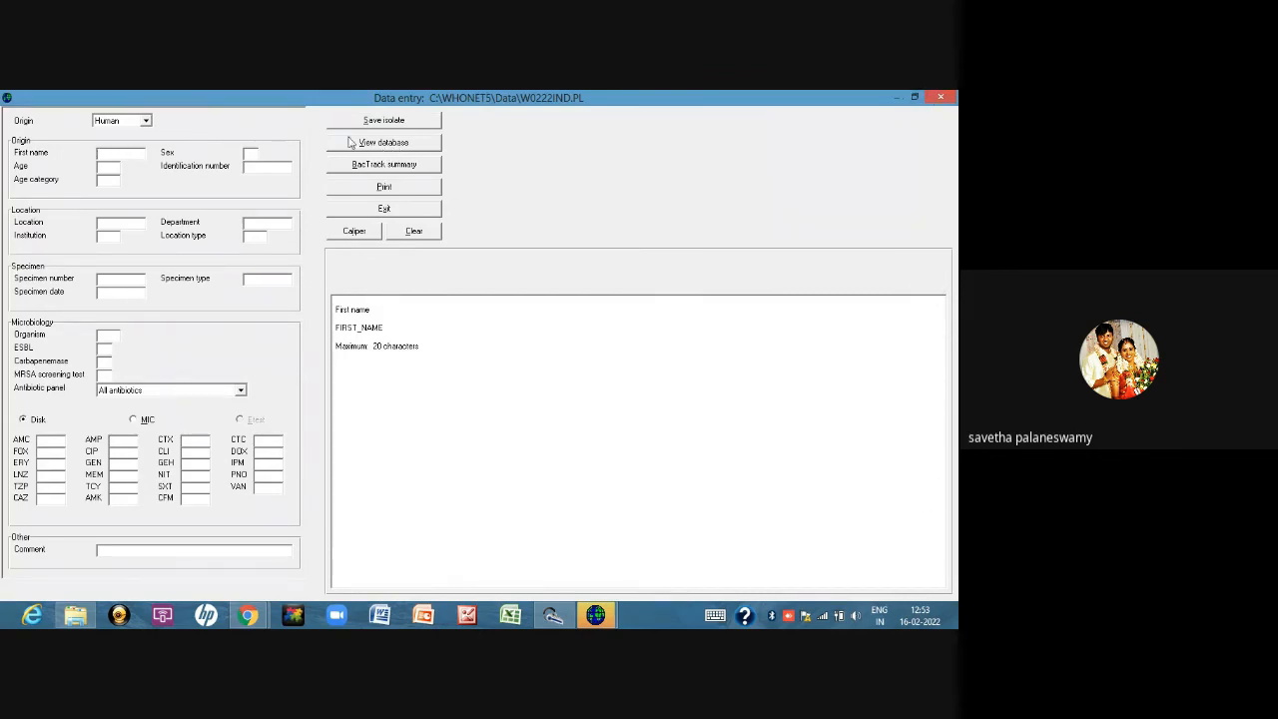
pyautogui.click(421, 147)
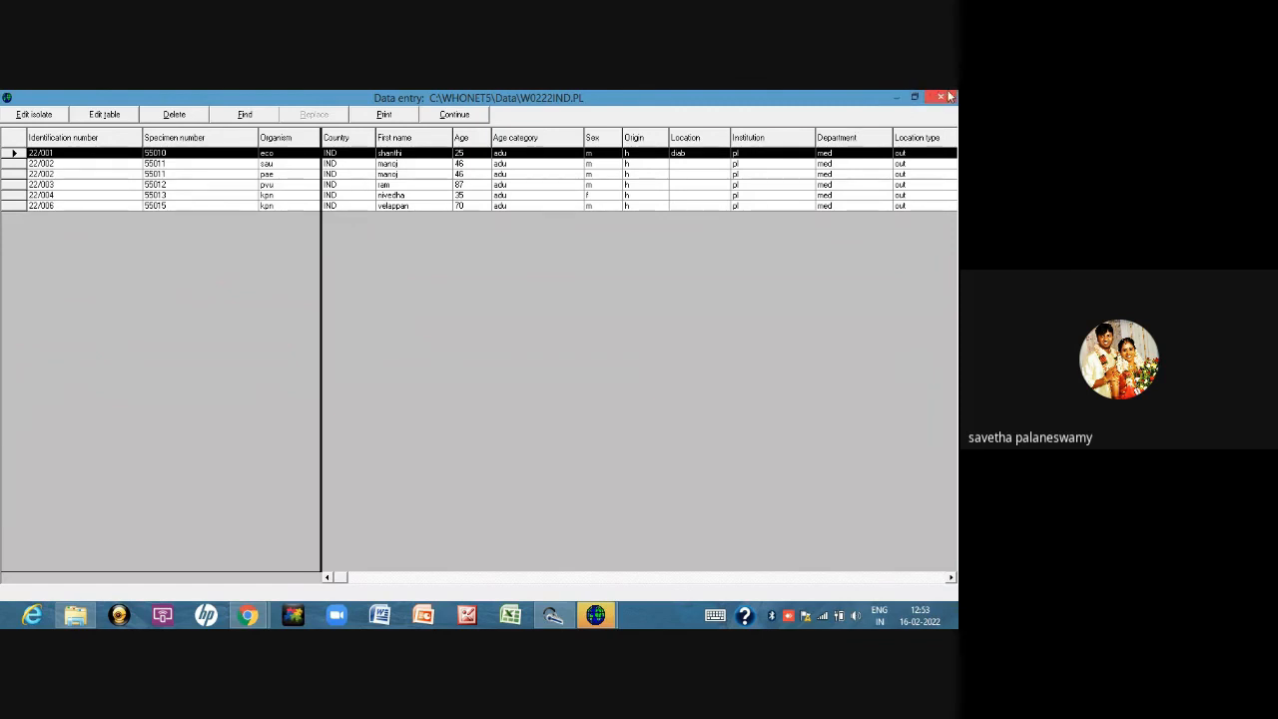
pyautogui.click(482, 117)
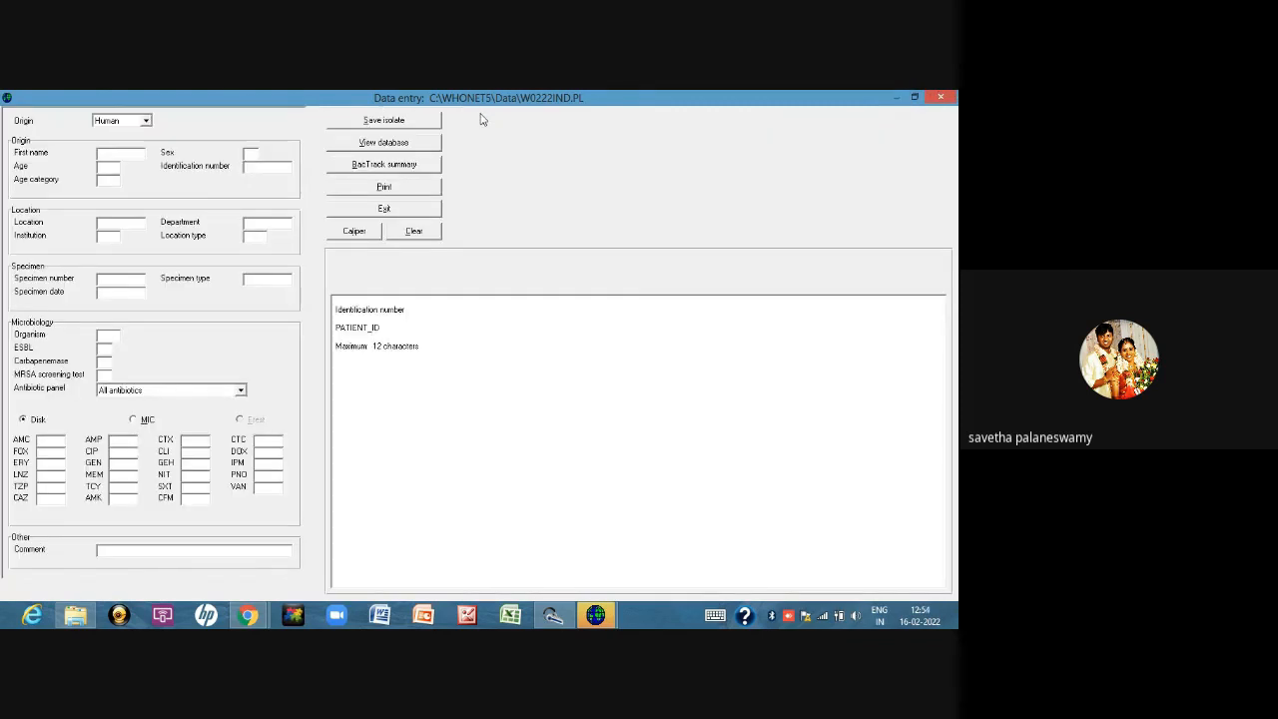
pyautogui.click(940, 96)
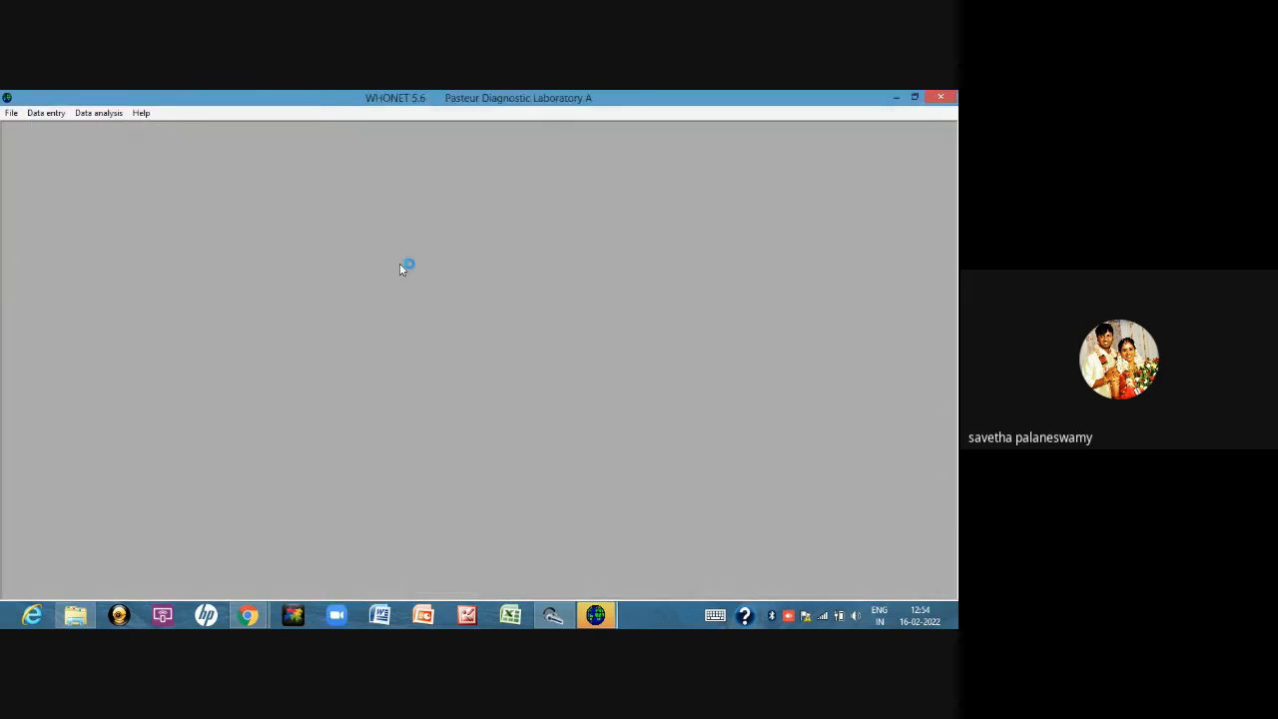
# Step: Open W0222IND.PL from the WHONET5 Data folder and view its database of isolates
pyautogui.moveTo(2, 92)
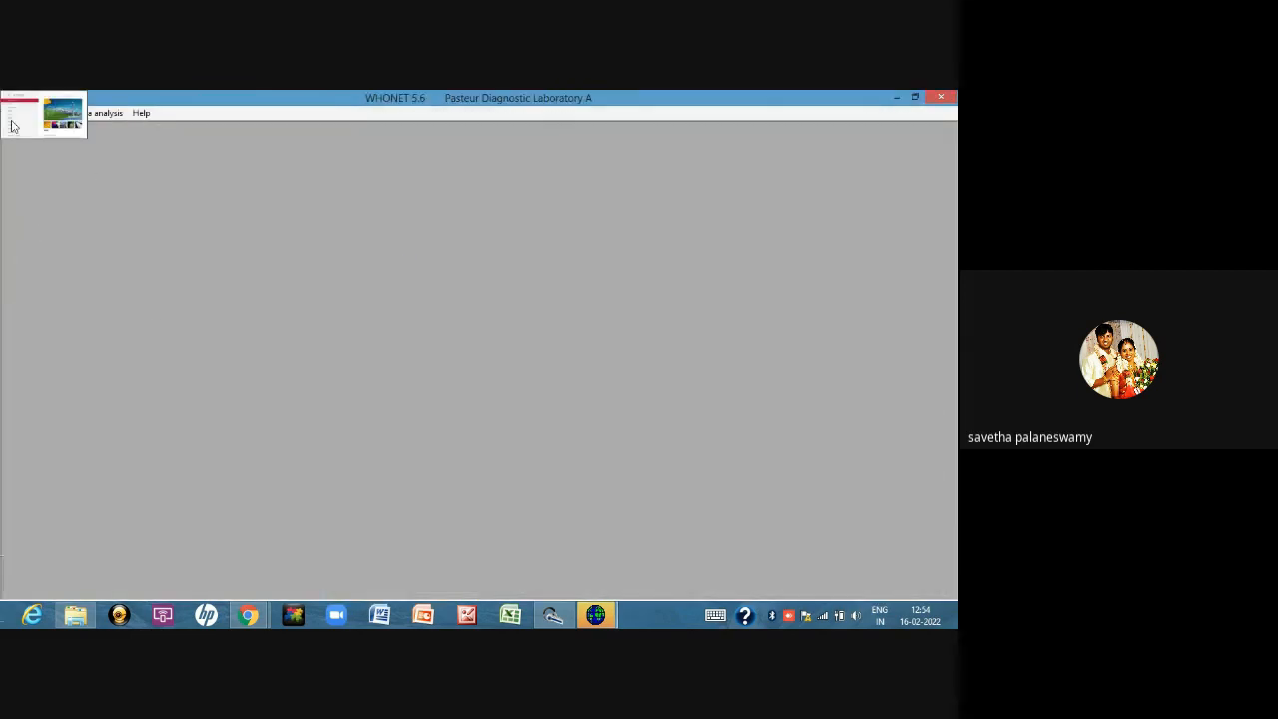
pyautogui.click(11, 113)
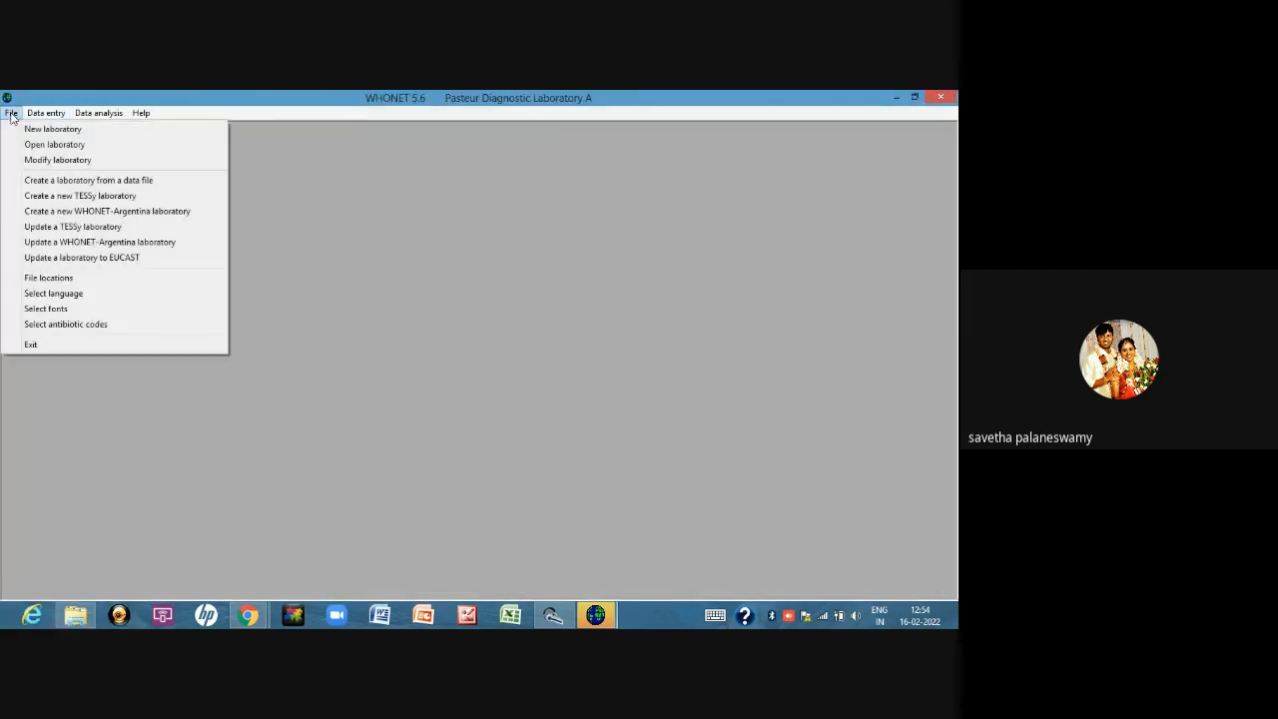
pyautogui.moveTo(46, 112)
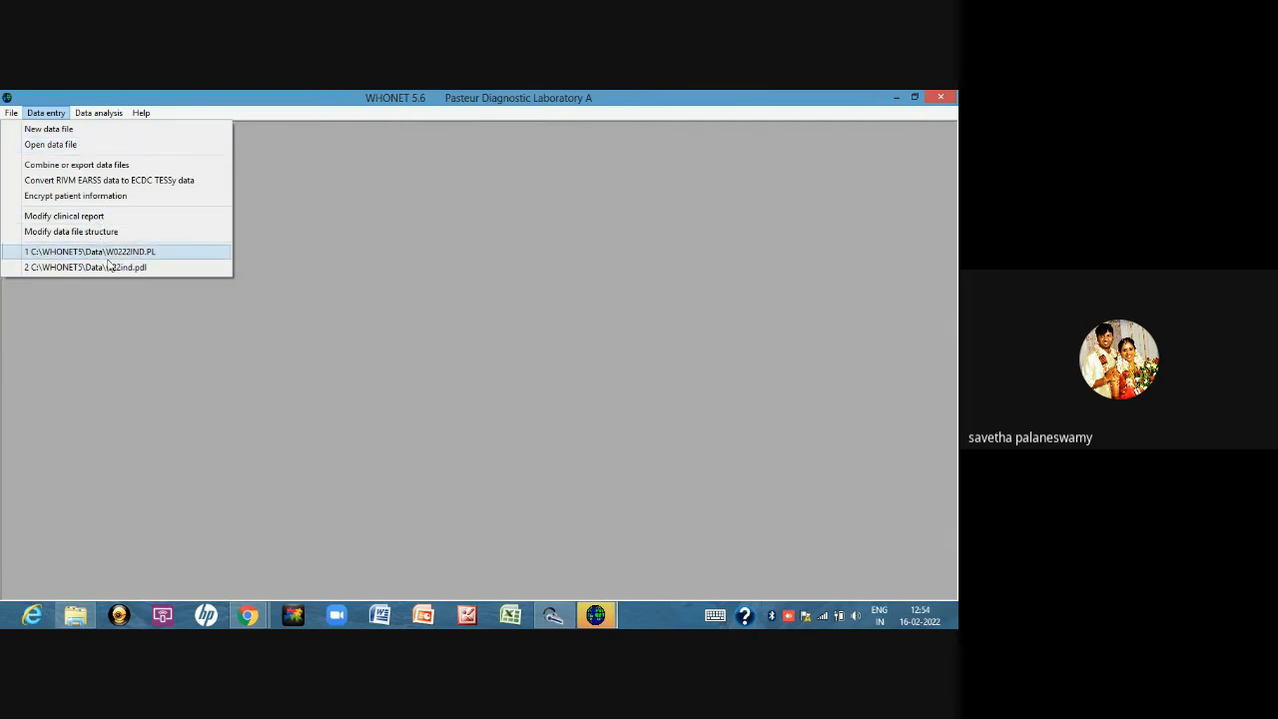
pyautogui.click(50, 144)
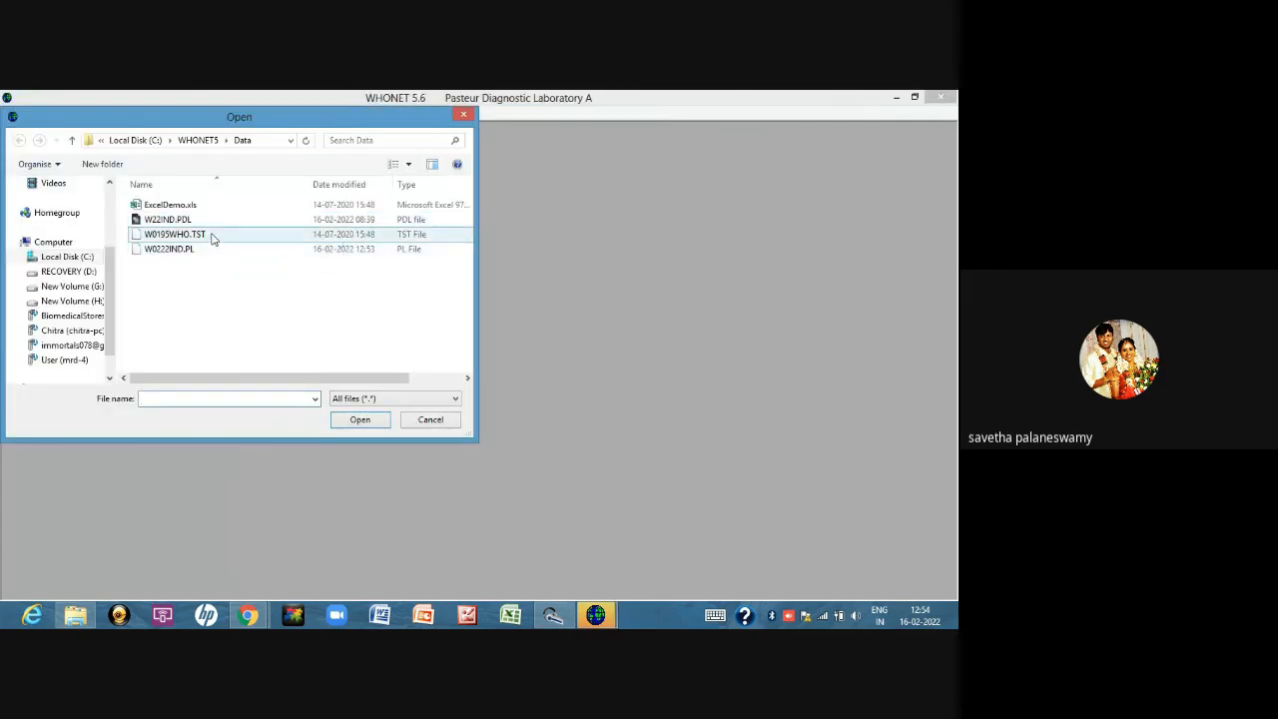
pyautogui.click(213, 253)
pyautogui.doubleClick(214, 251)
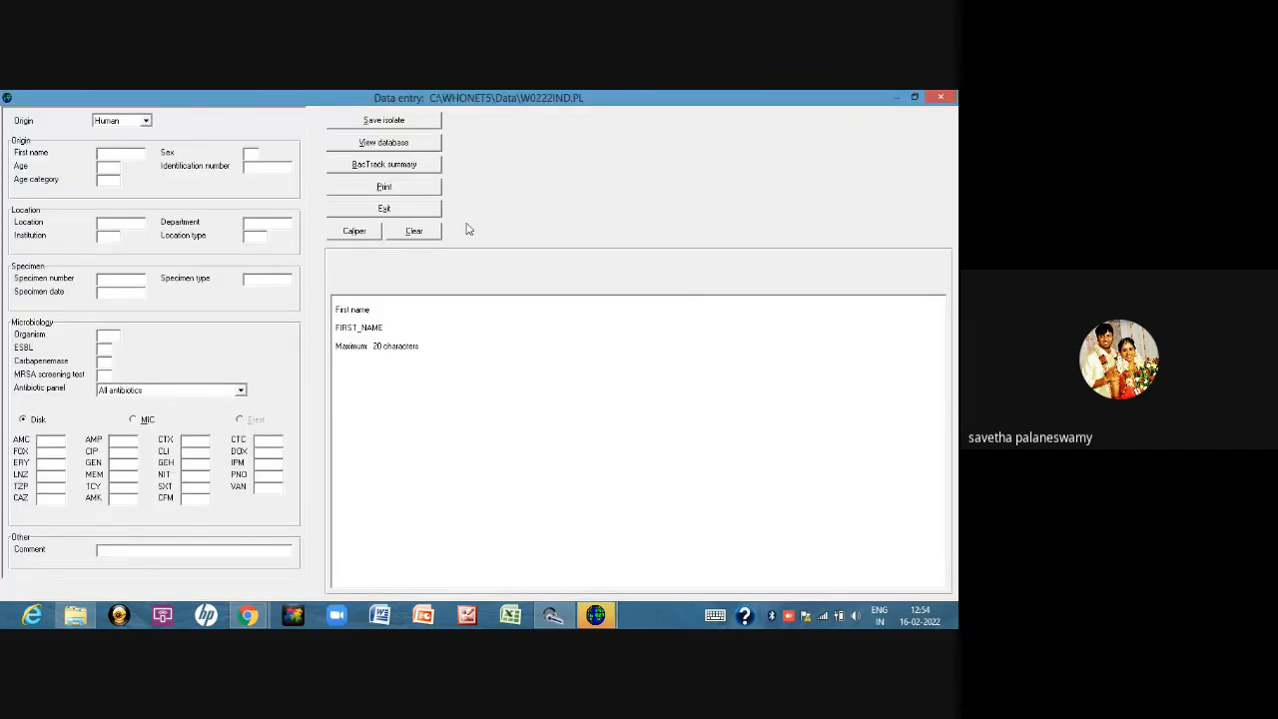
pyautogui.click(347, 149)
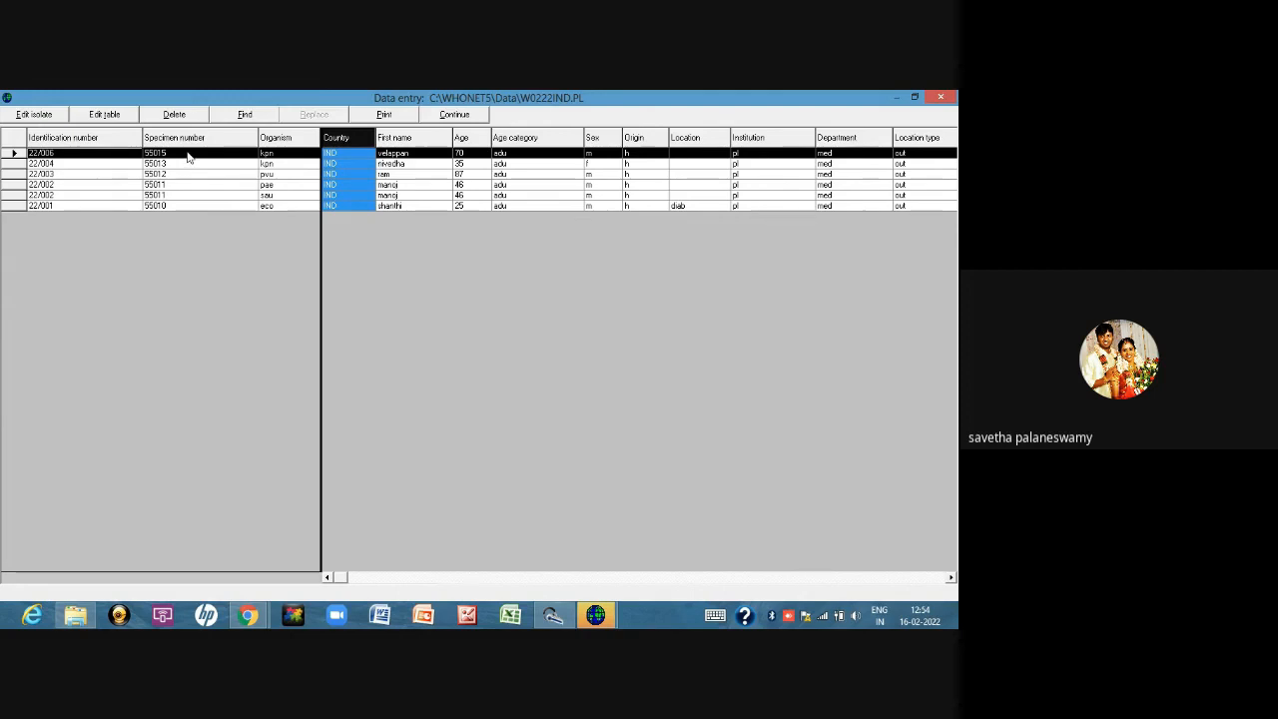
# Step: Open the 35-year-old female patient's kpn isolate for editing and exit data entry without changing it
pyautogui.click(429, 195)
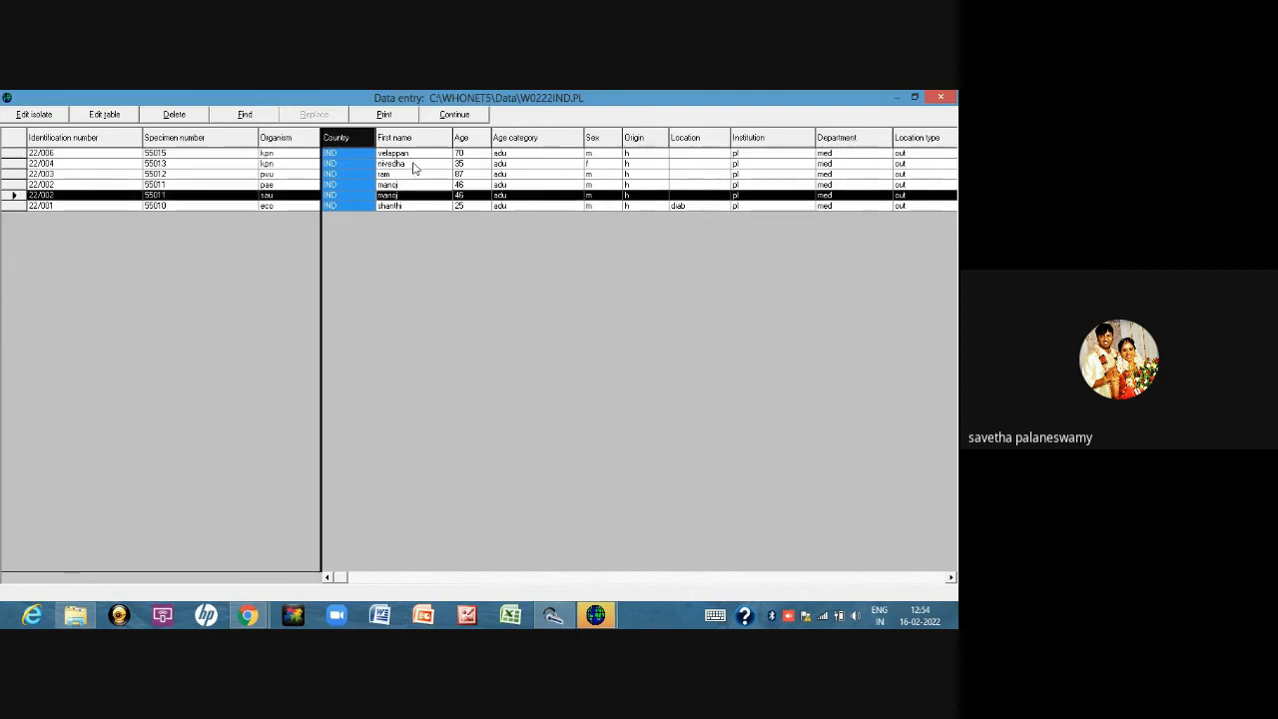
pyautogui.click(413, 166)
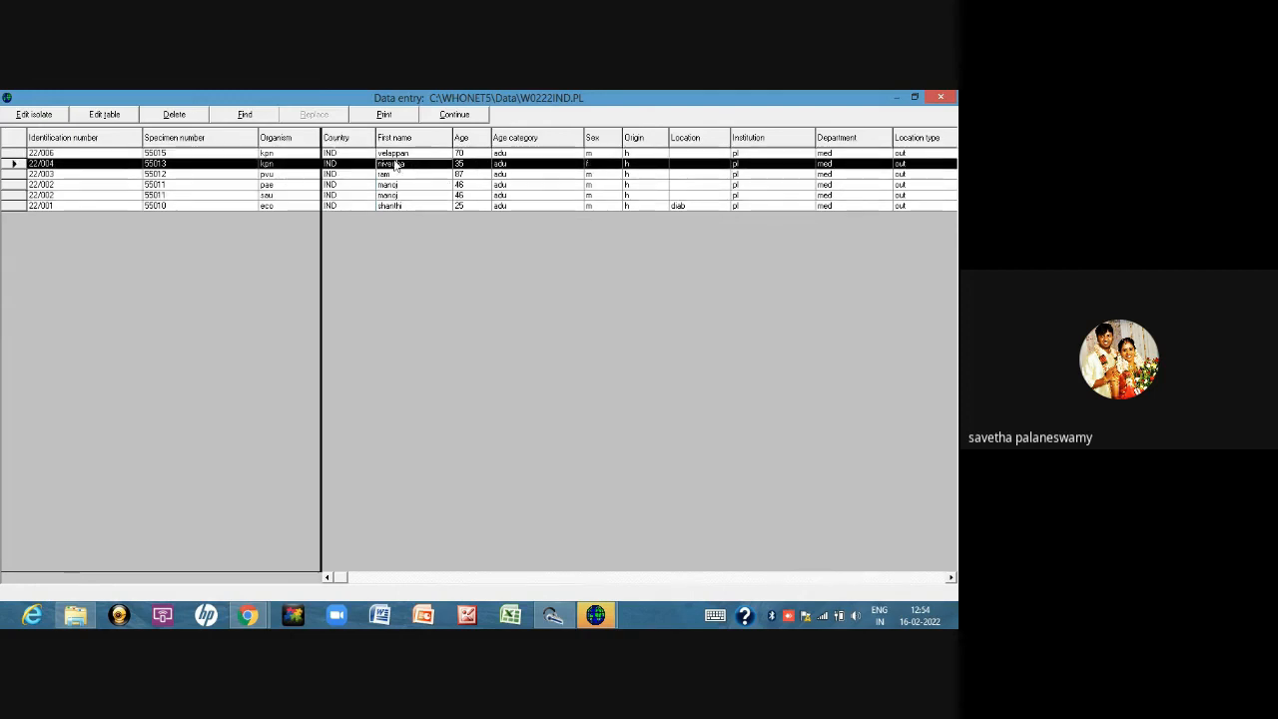
pyautogui.click(48, 117)
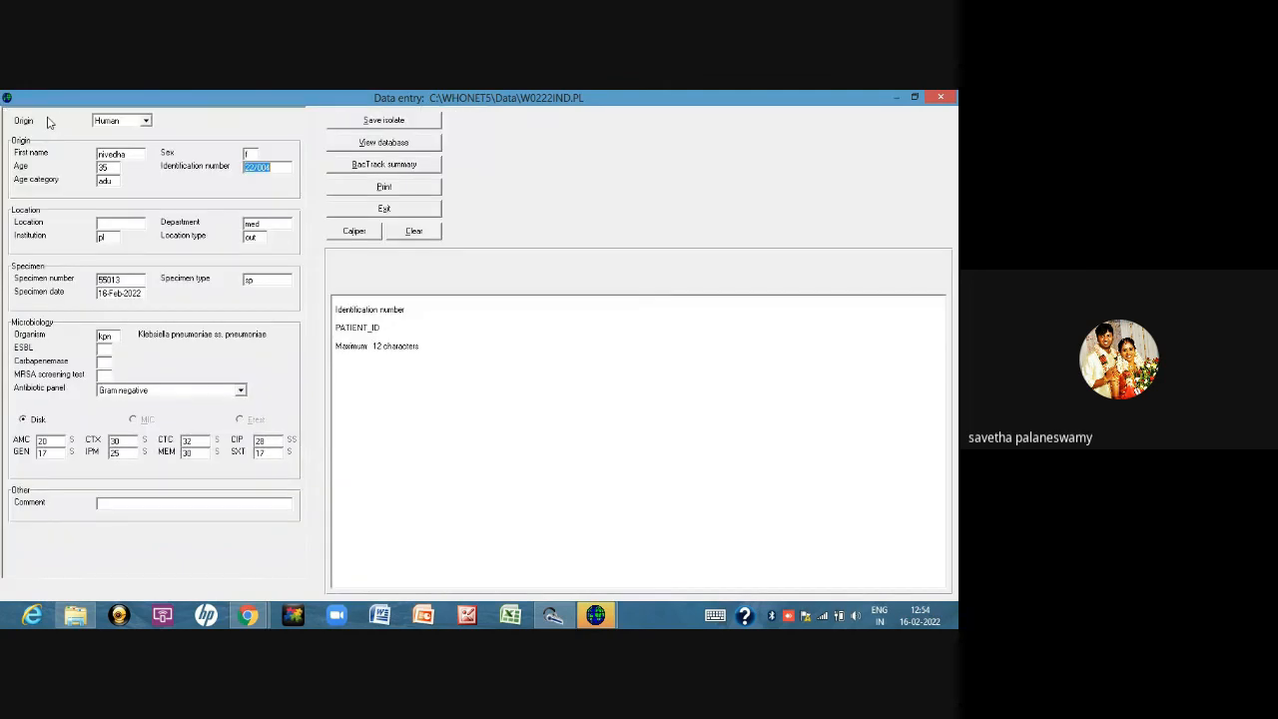
pyautogui.click(384, 209)
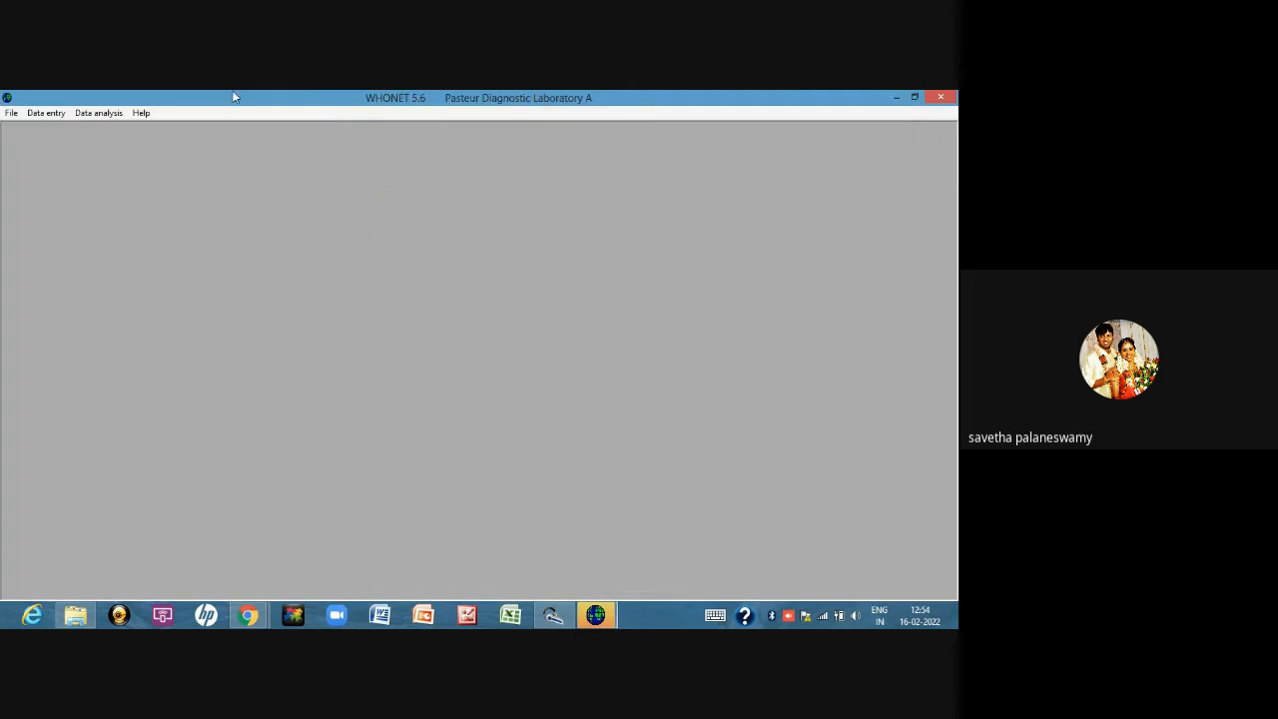
# Step: Reopen the recent file W0222IND.PL, view its database and make the isolate table editable
pyautogui.click(44, 113)
pyautogui.click(86, 251)
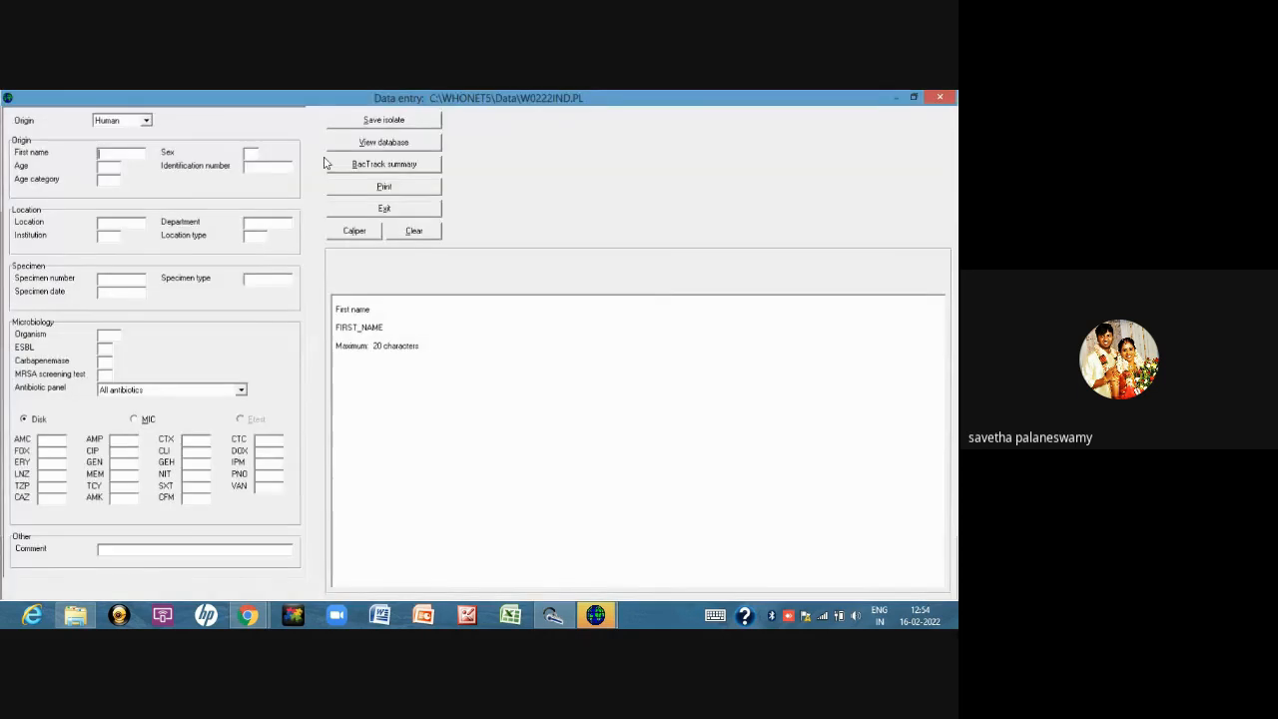
pyautogui.click(351, 143)
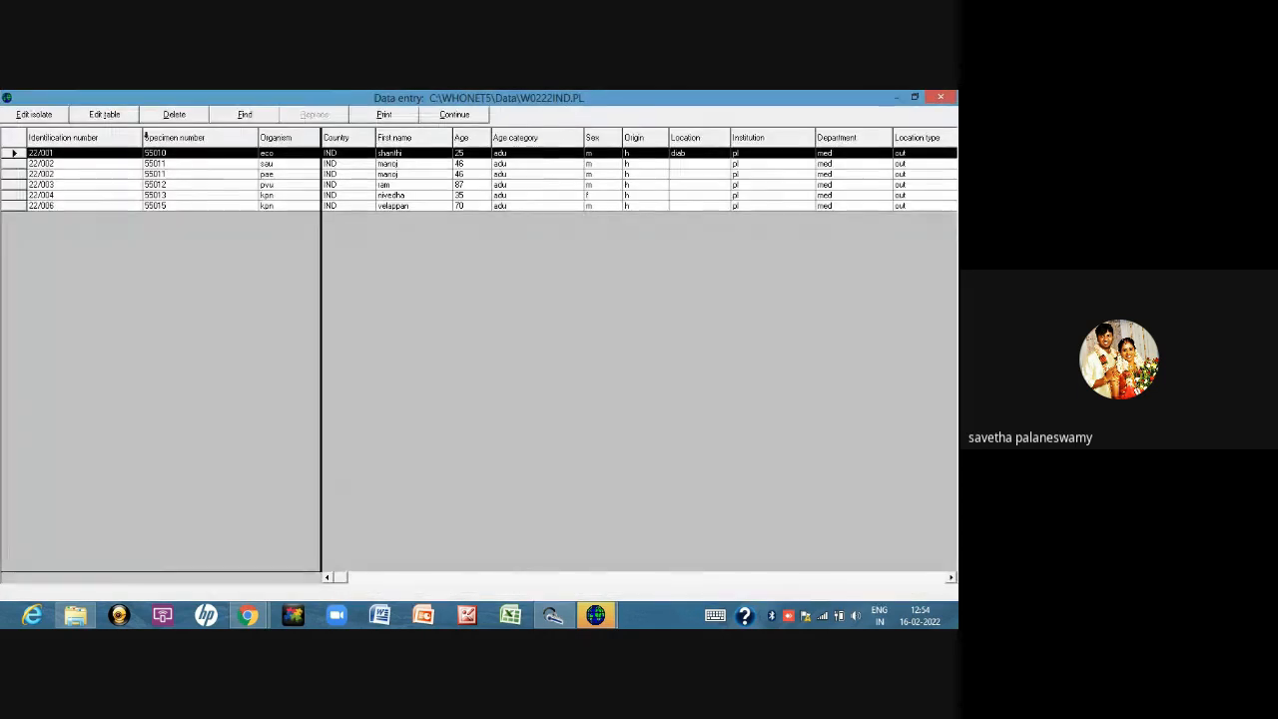
pyautogui.click(113, 117)
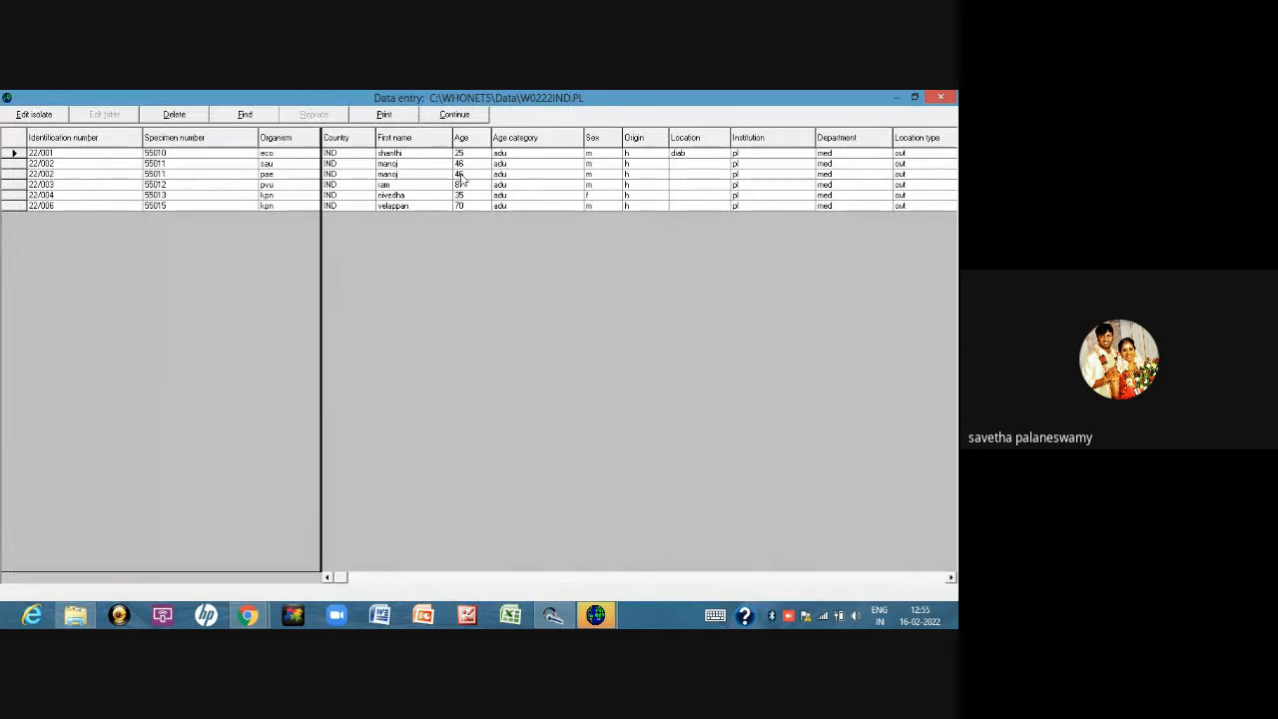
# Step: Start deleting the eco isolate, cancel the deletion, return to the entry form and exit data entry
pyautogui.click(173, 114)
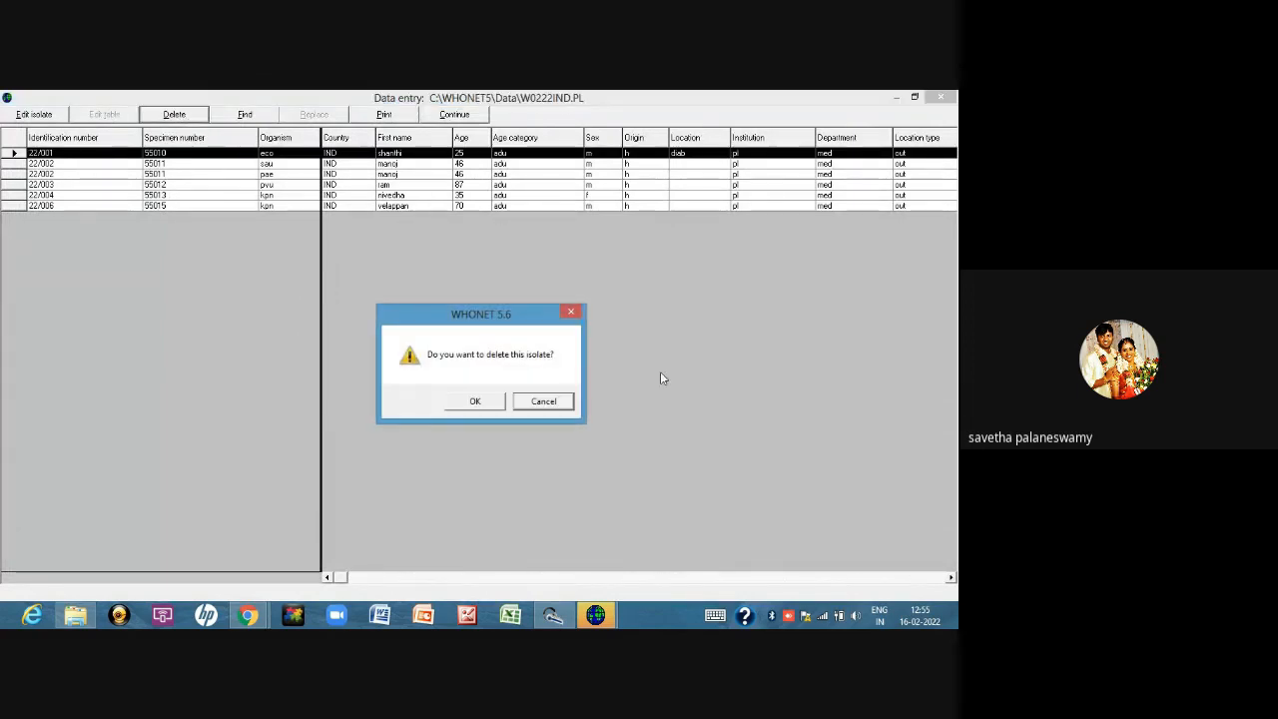
pyautogui.click(570, 313)
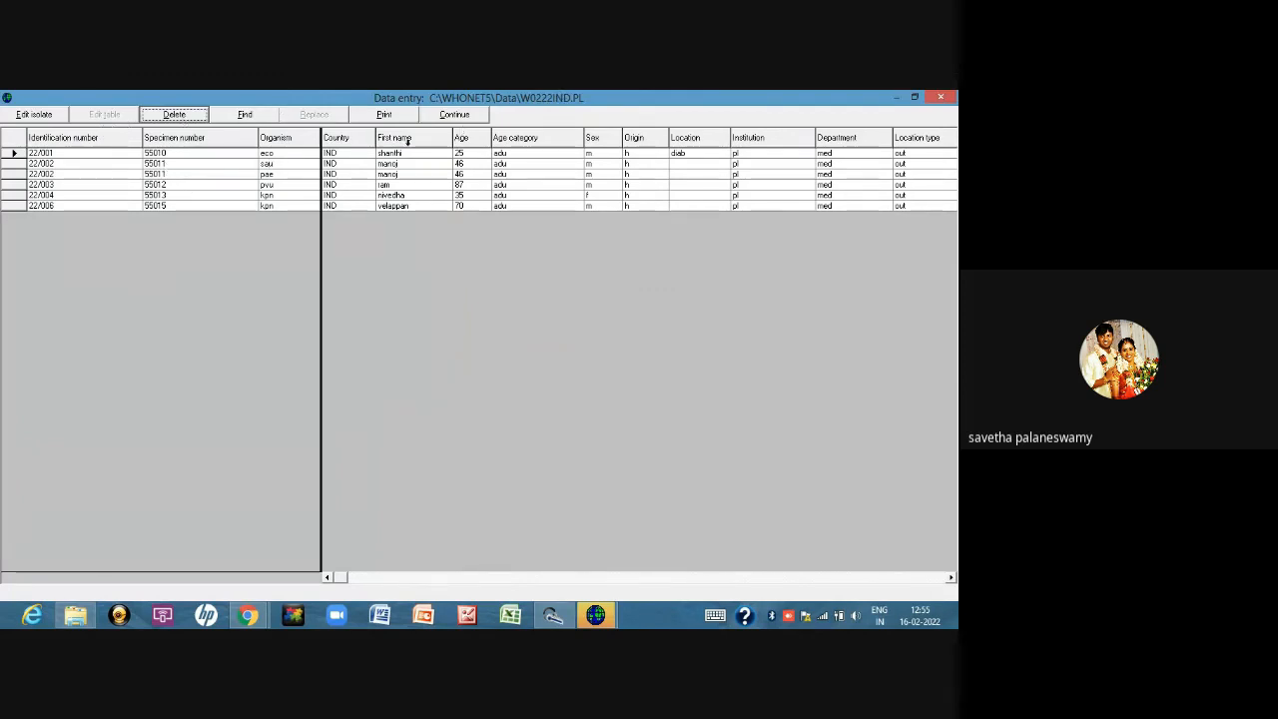
pyautogui.click(456, 116)
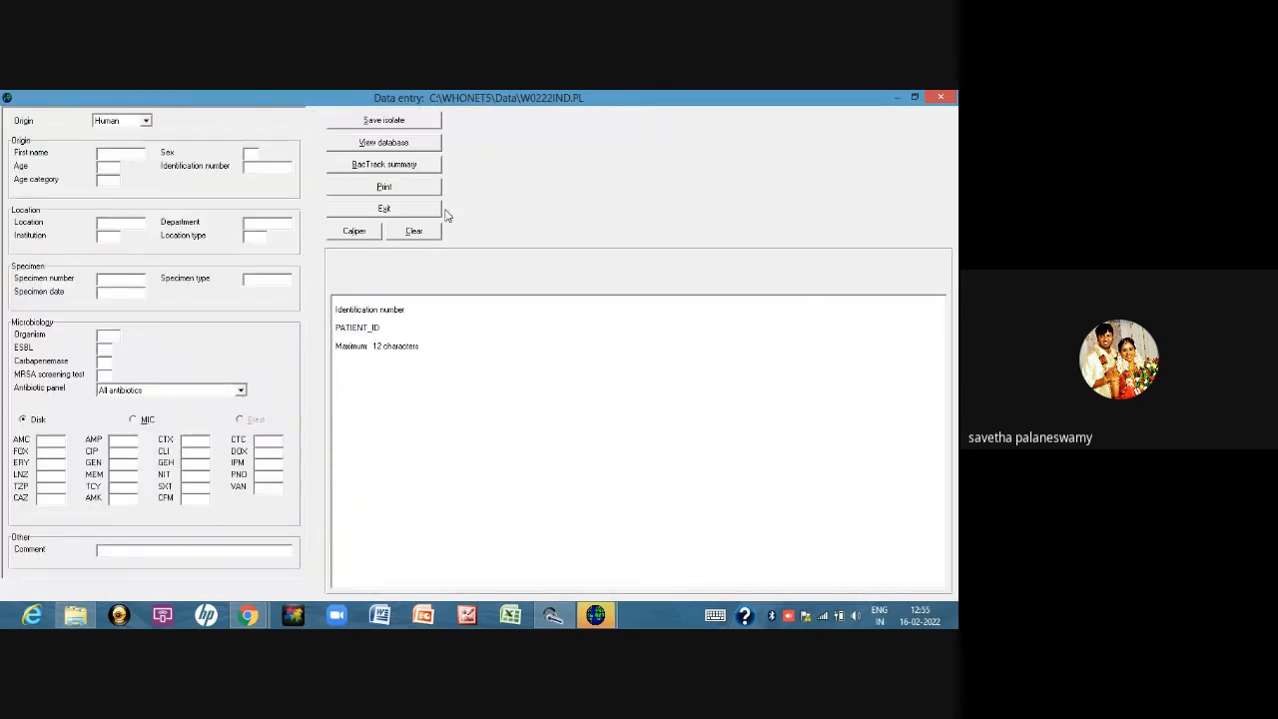
pyautogui.click(384, 208)
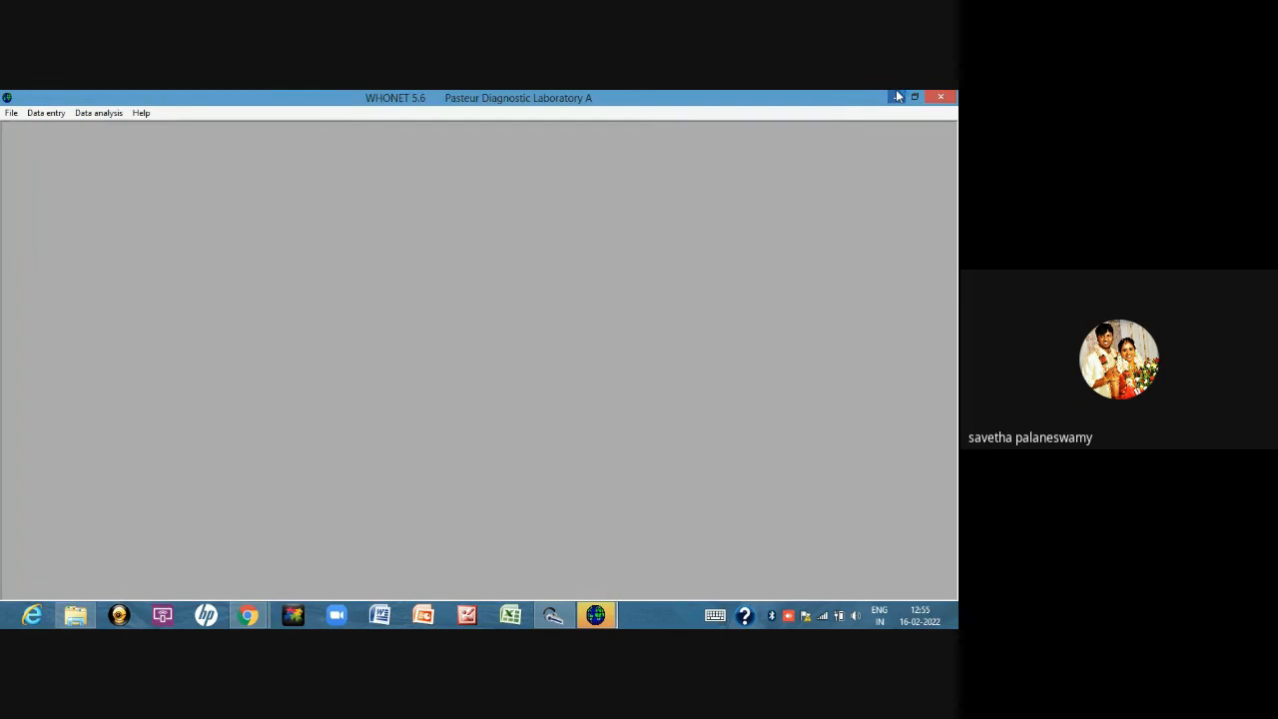